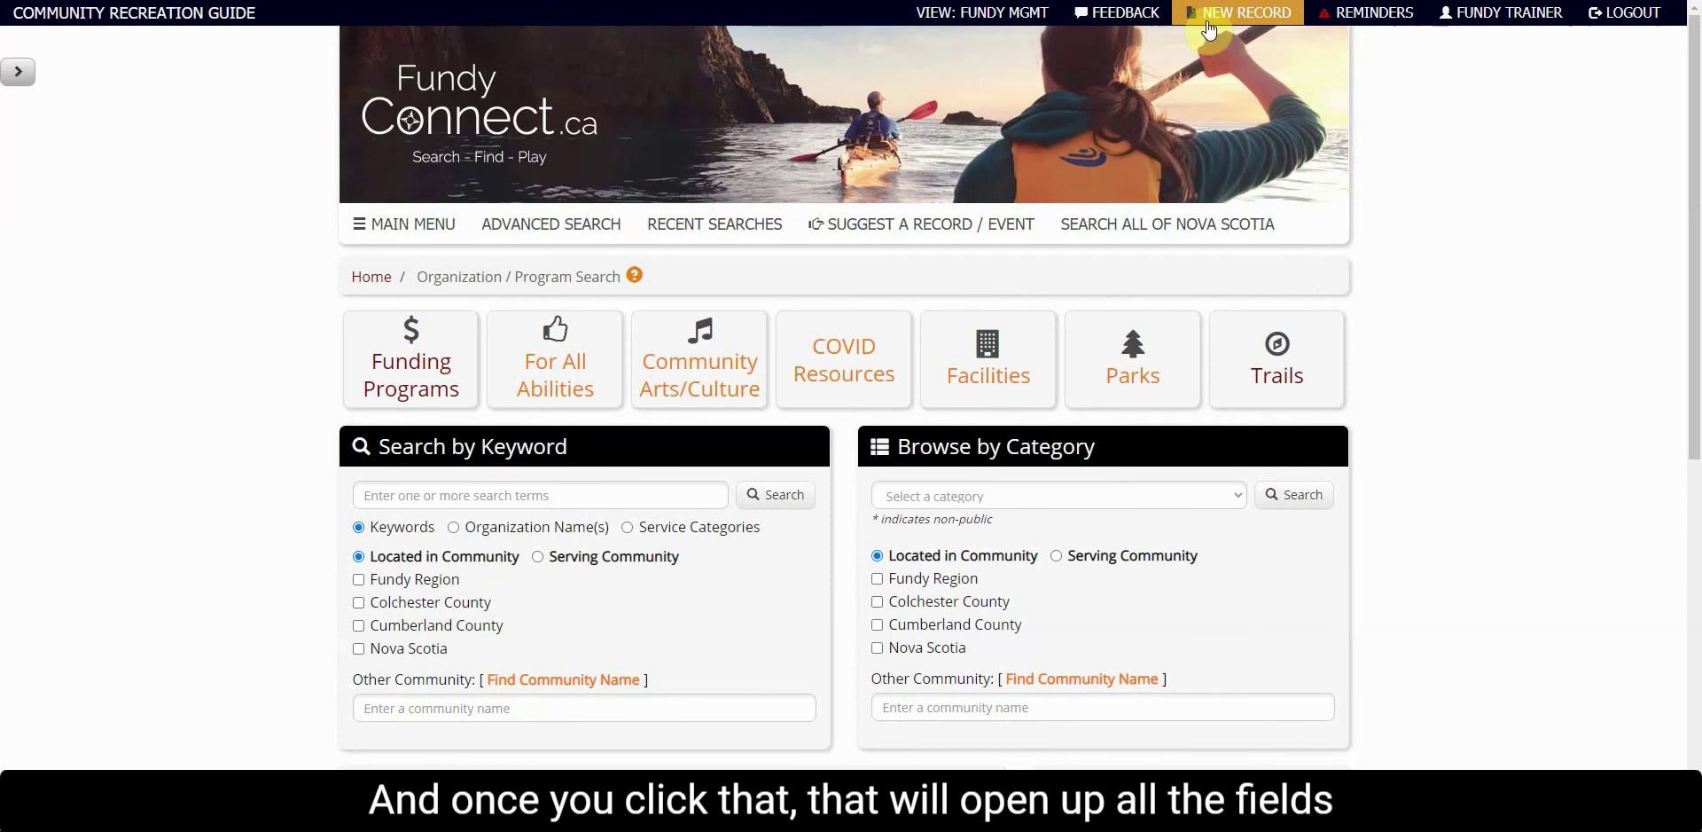
Step: Start a new record and read the field help for the Update Date, closing the help window when finished
click(1211, 31)
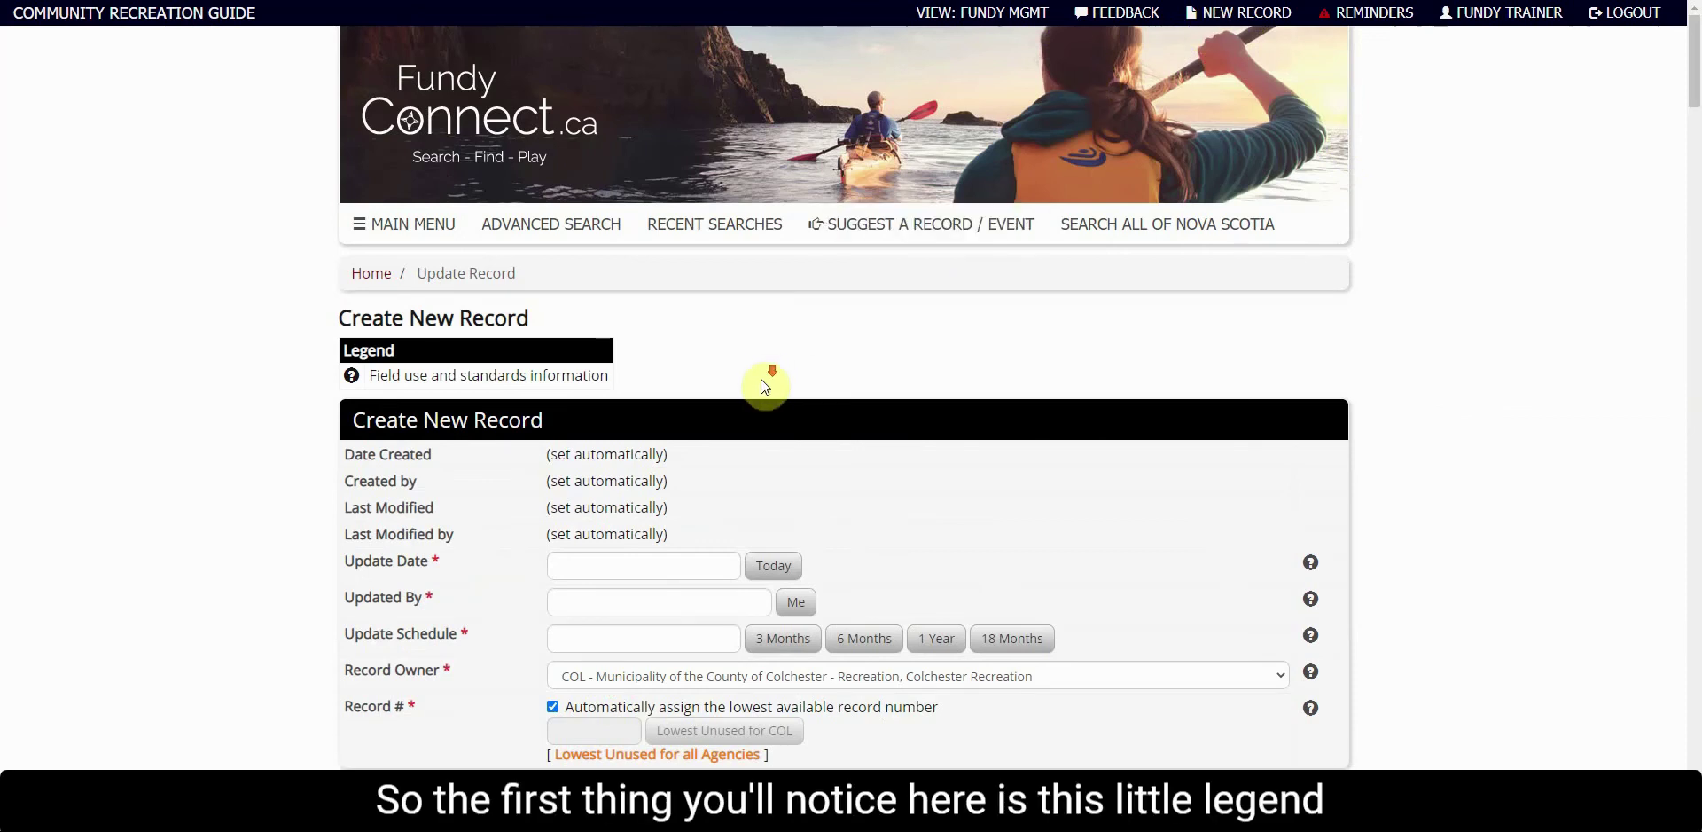
scroll(762, 379, down, 1)
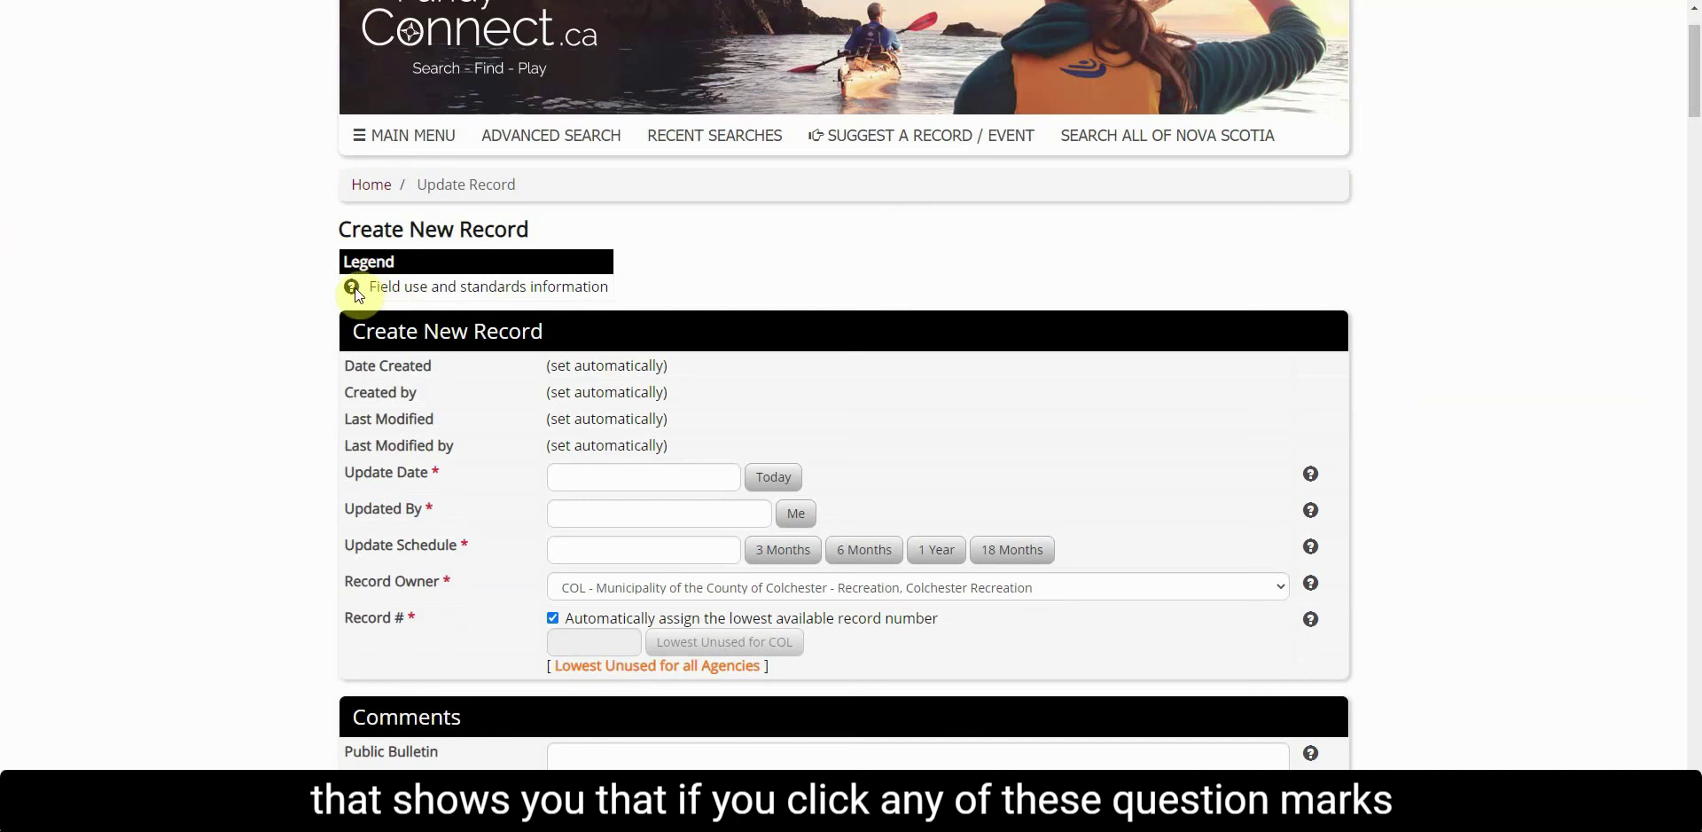
click(1311, 475)
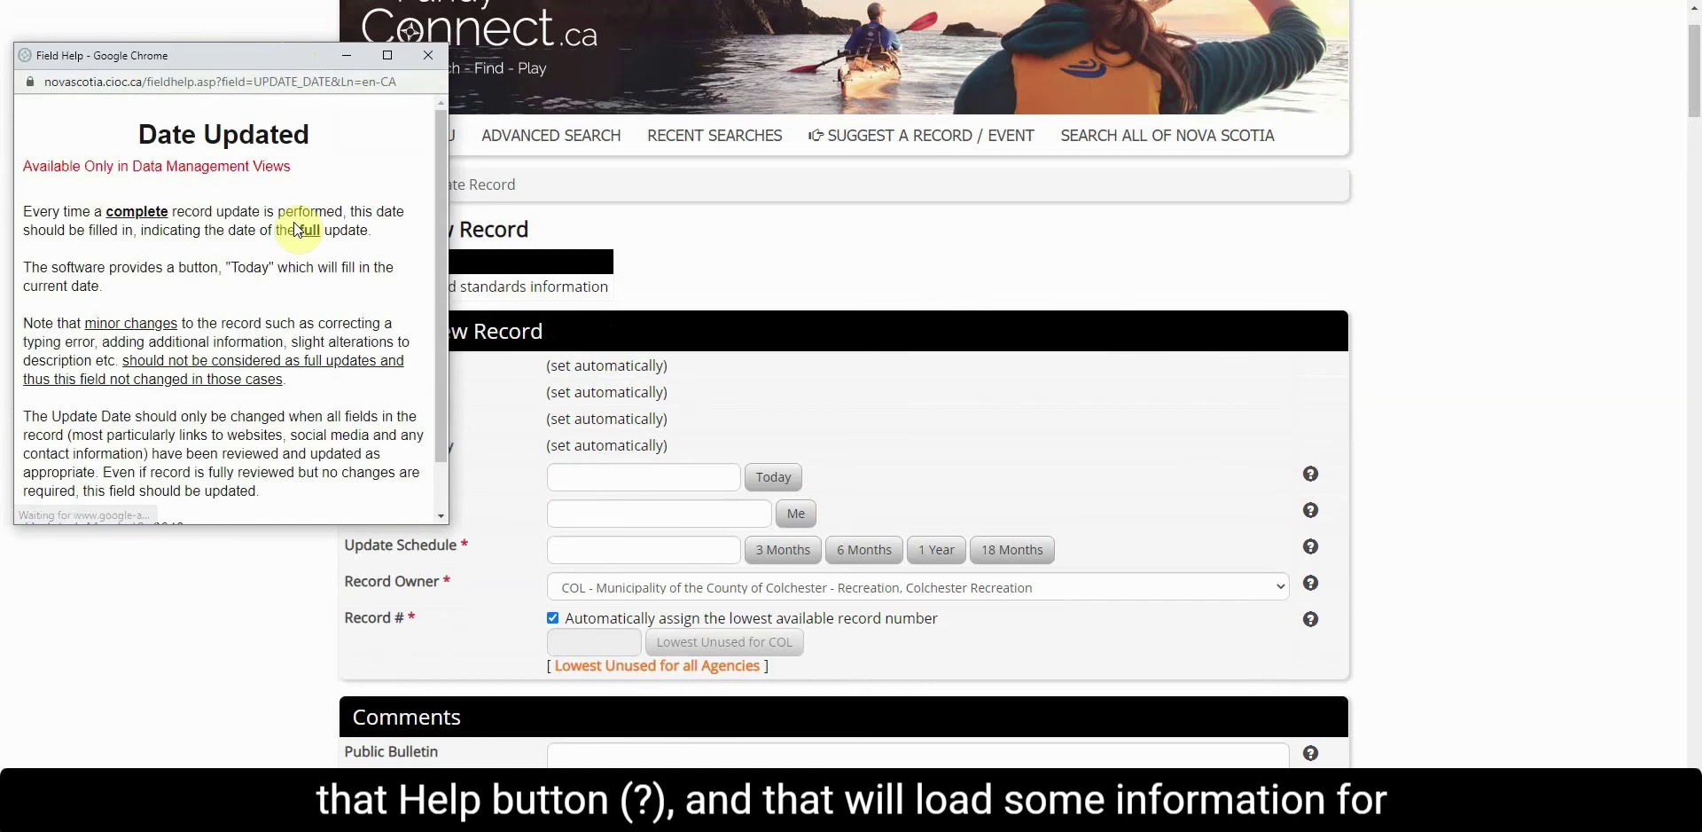
scroll(228, 258, down, 2)
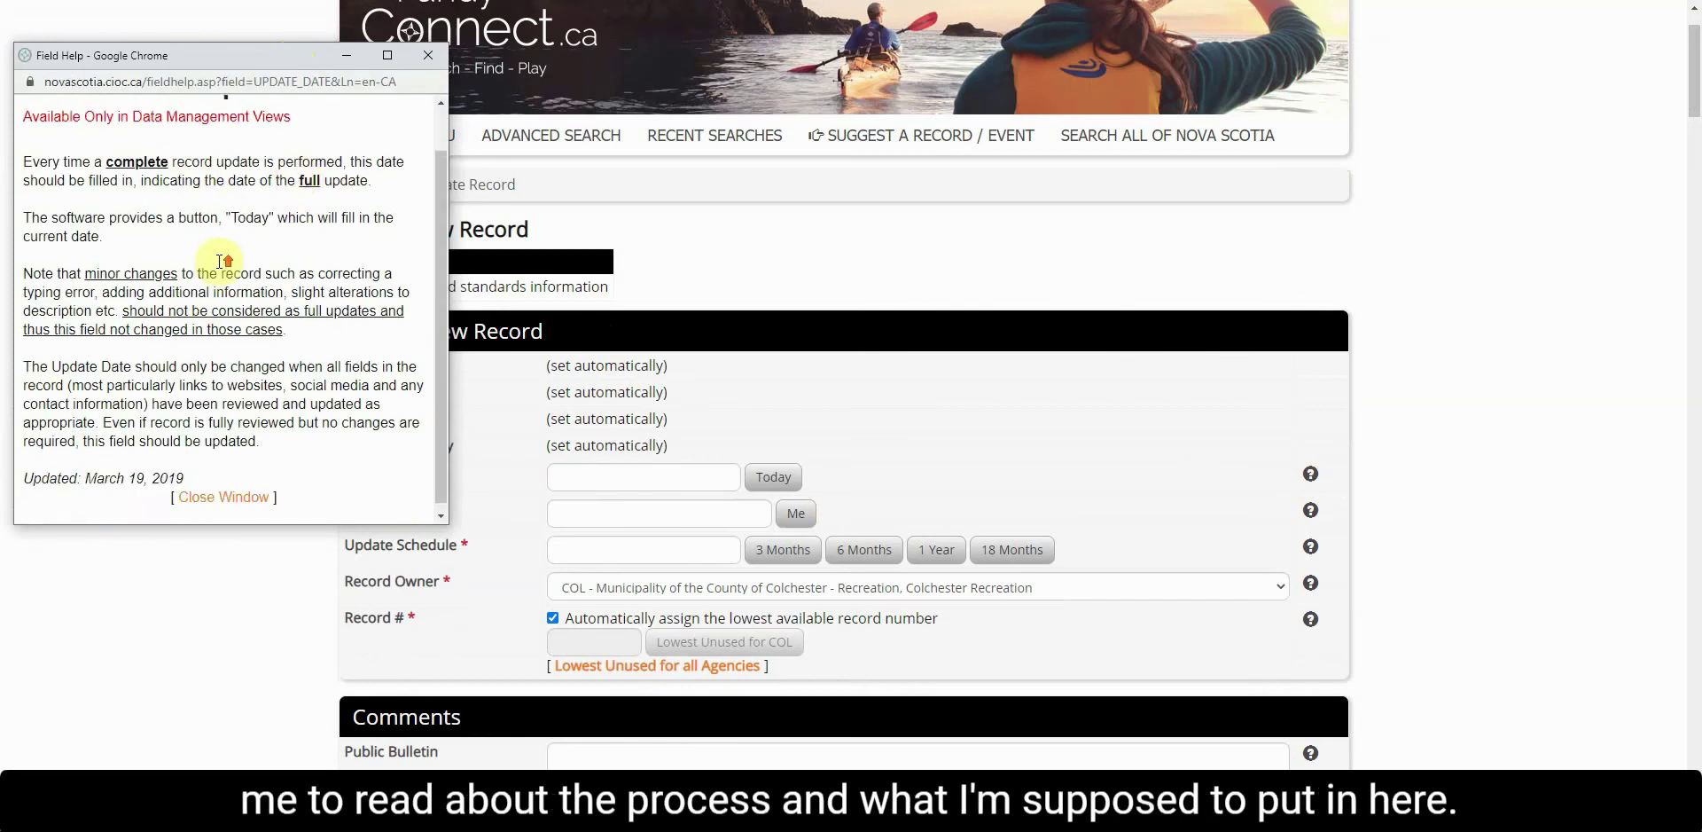
scroll(232, 260, up, 2)
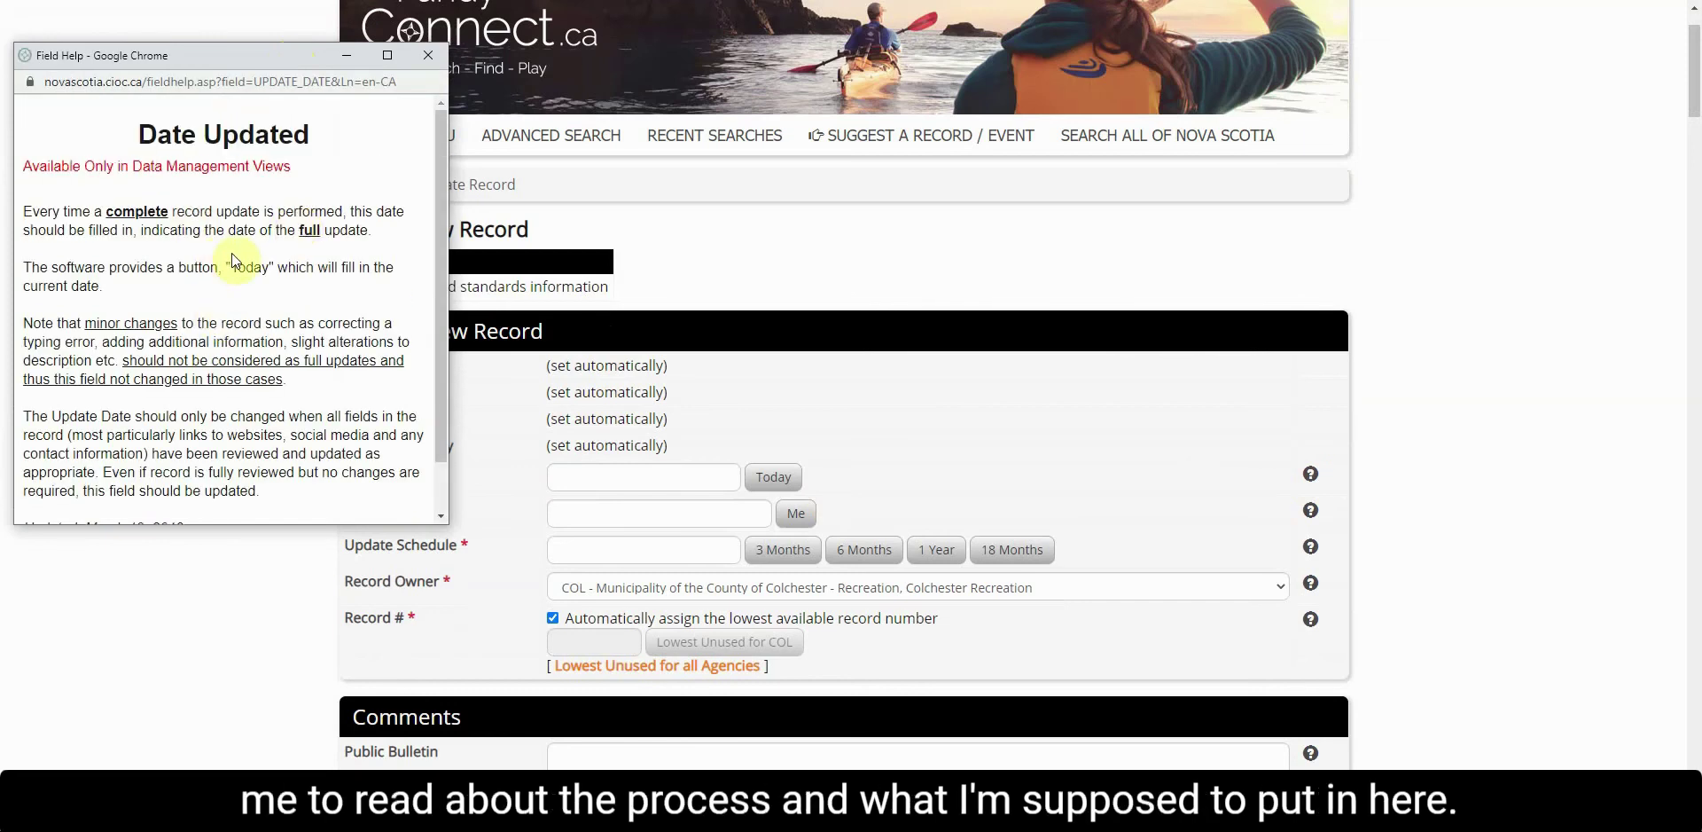
click(430, 58)
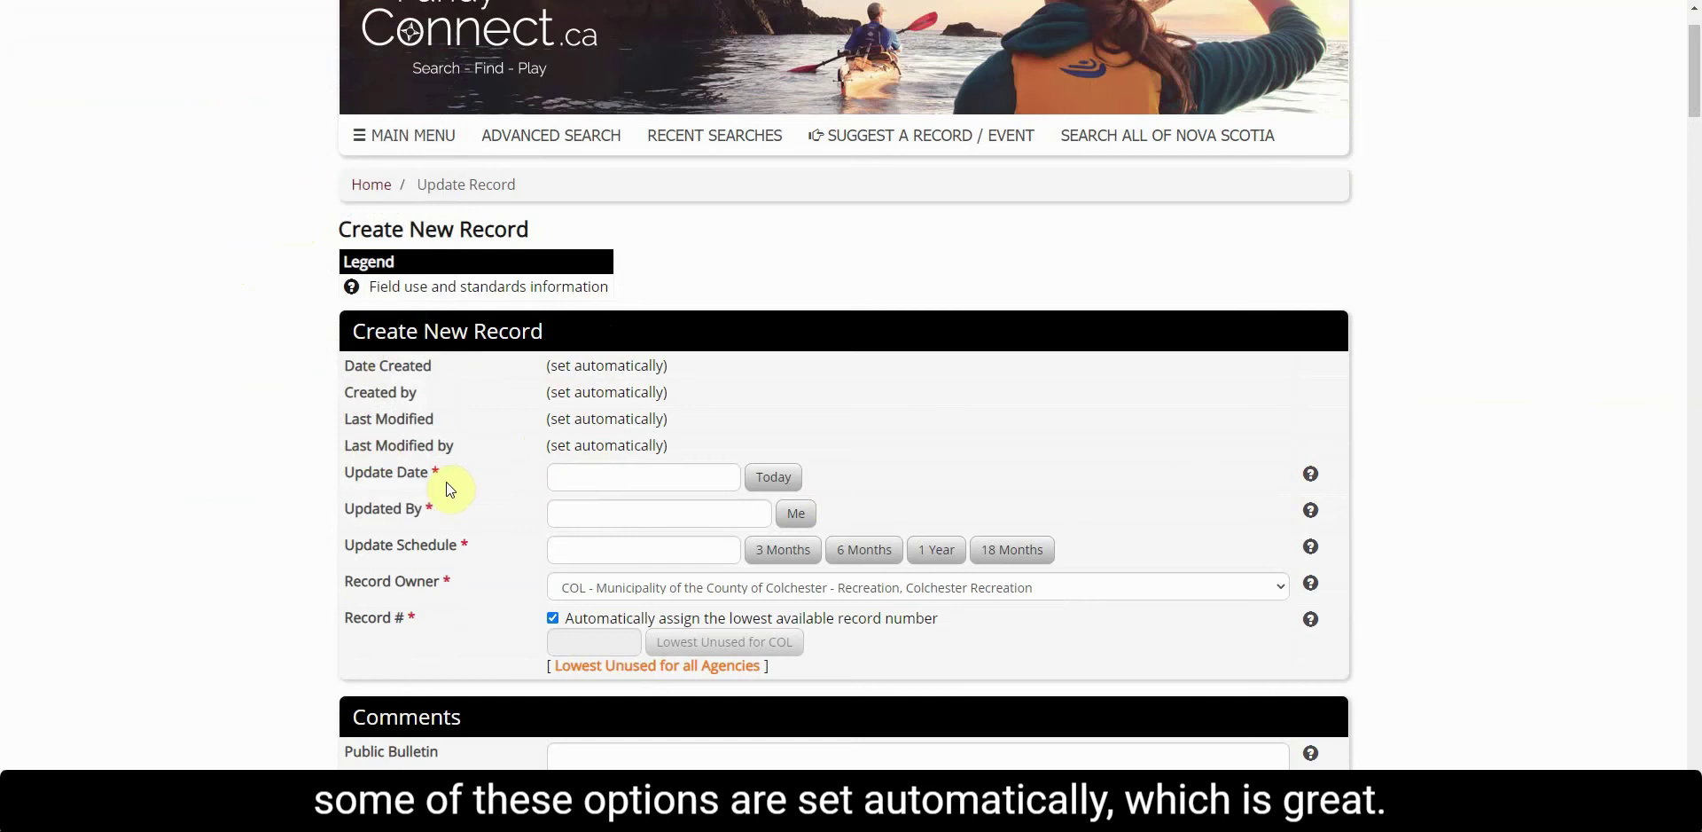
Step: Fill in the Update Date with today's date and Updated By with the signed-in account's own initials
click(771, 483)
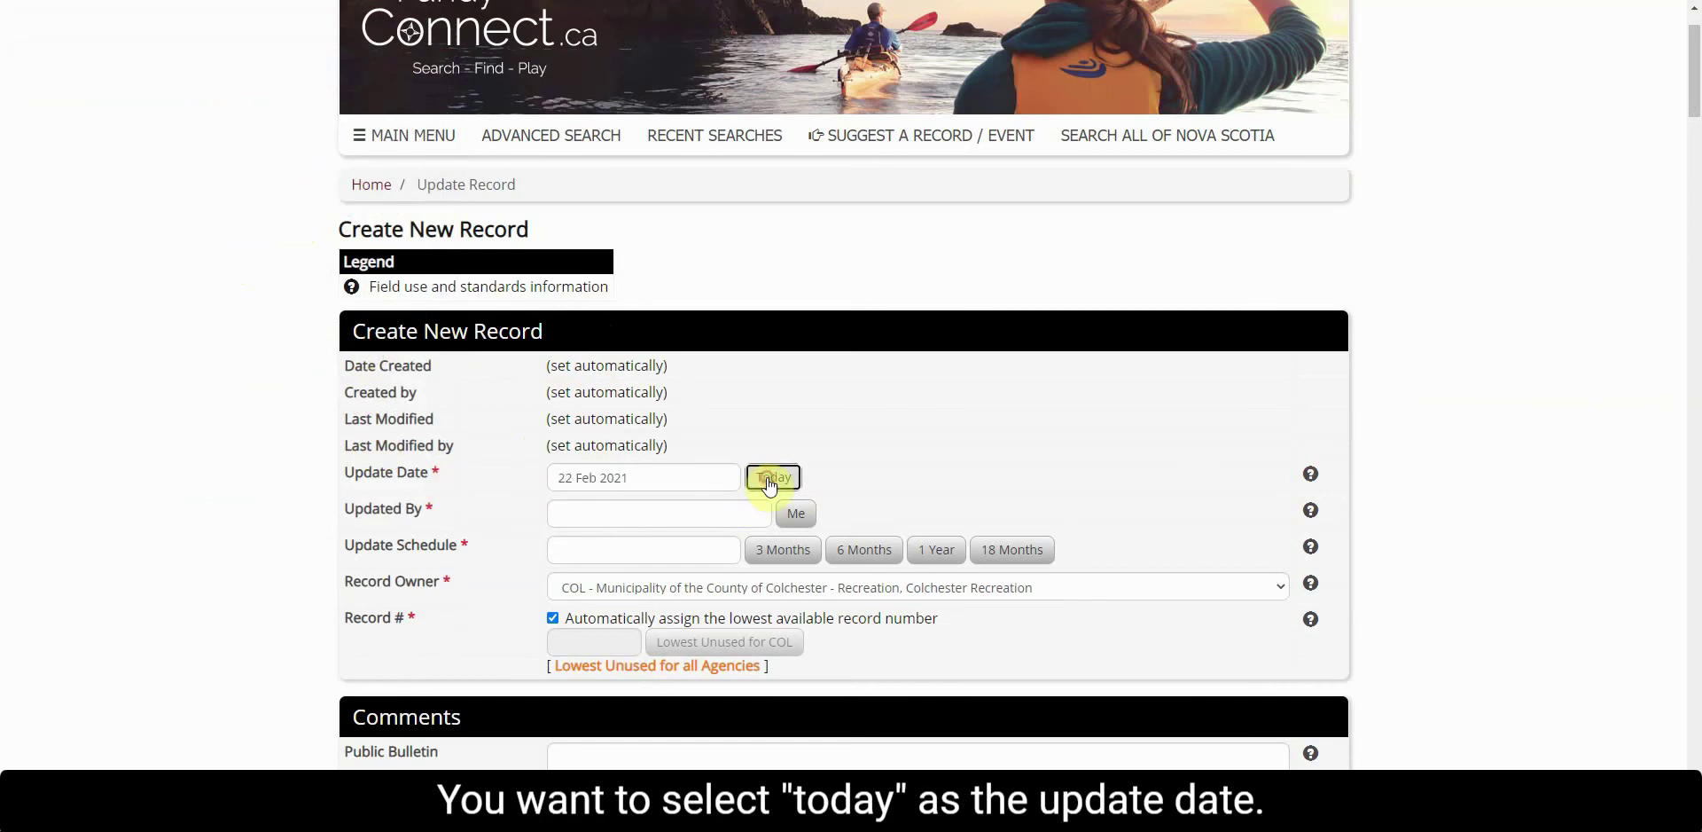
click(802, 523)
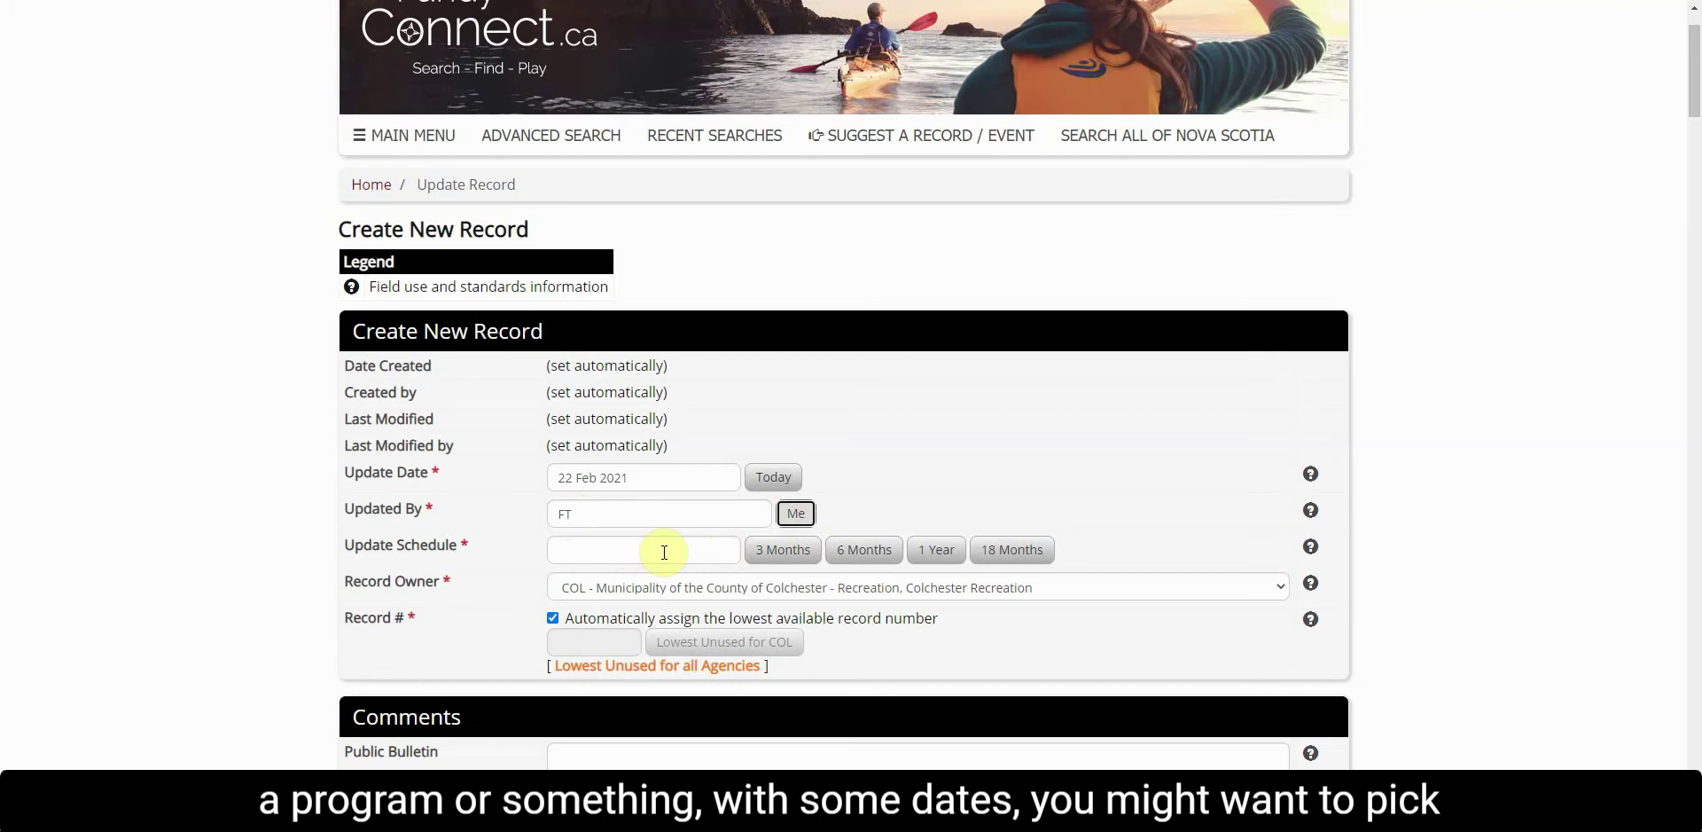
Step: Look through the Update Schedule calendar, and set the schedule to 3 months ahead
click(720, 554)
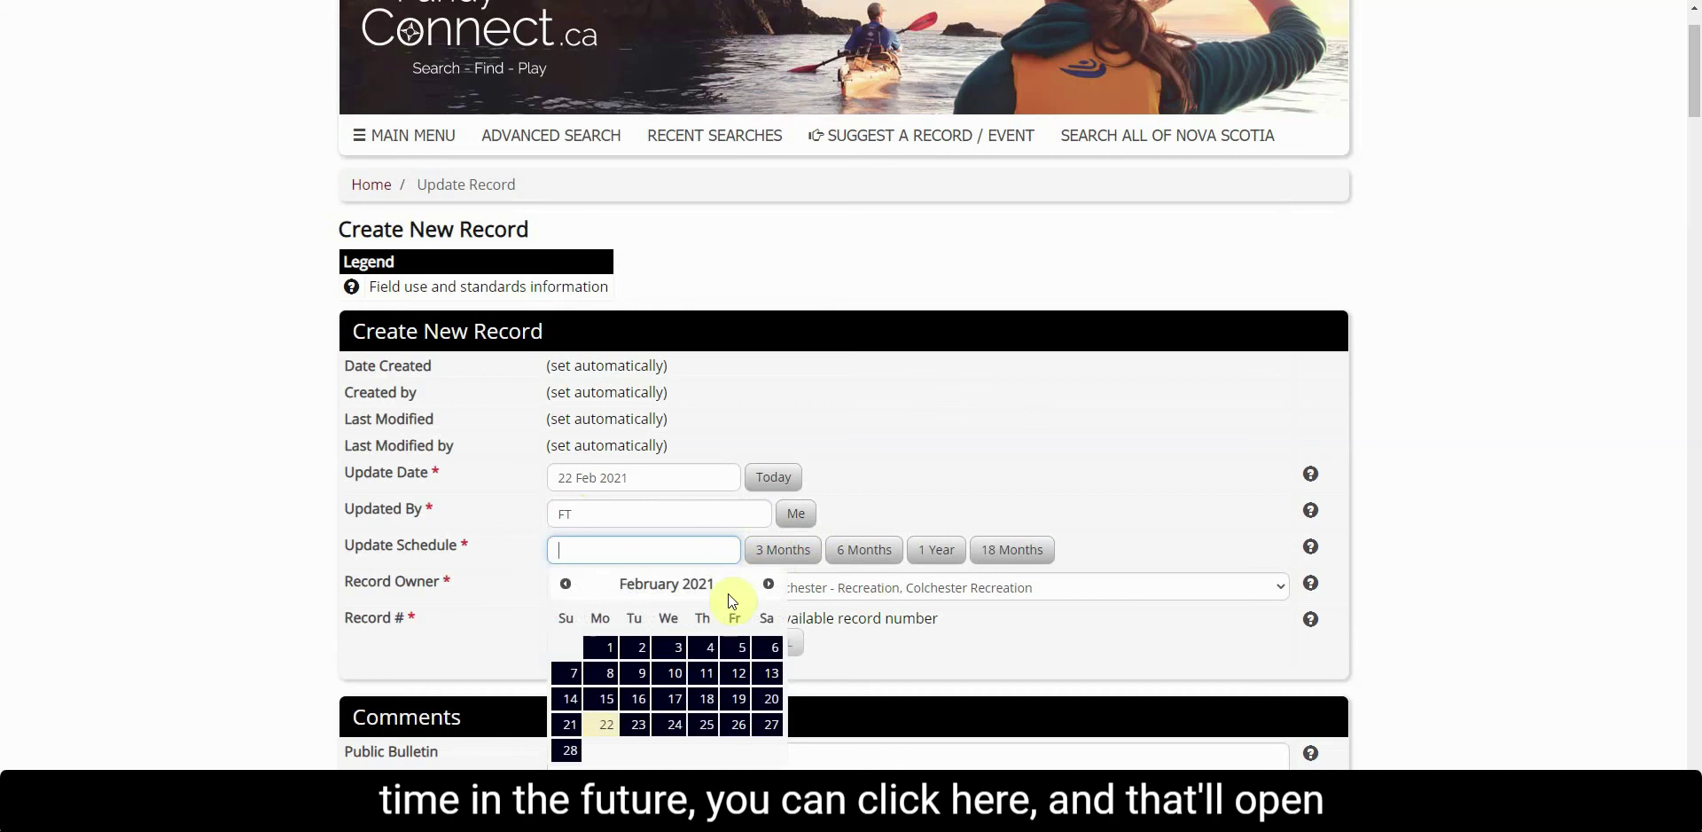
click(769, 583)
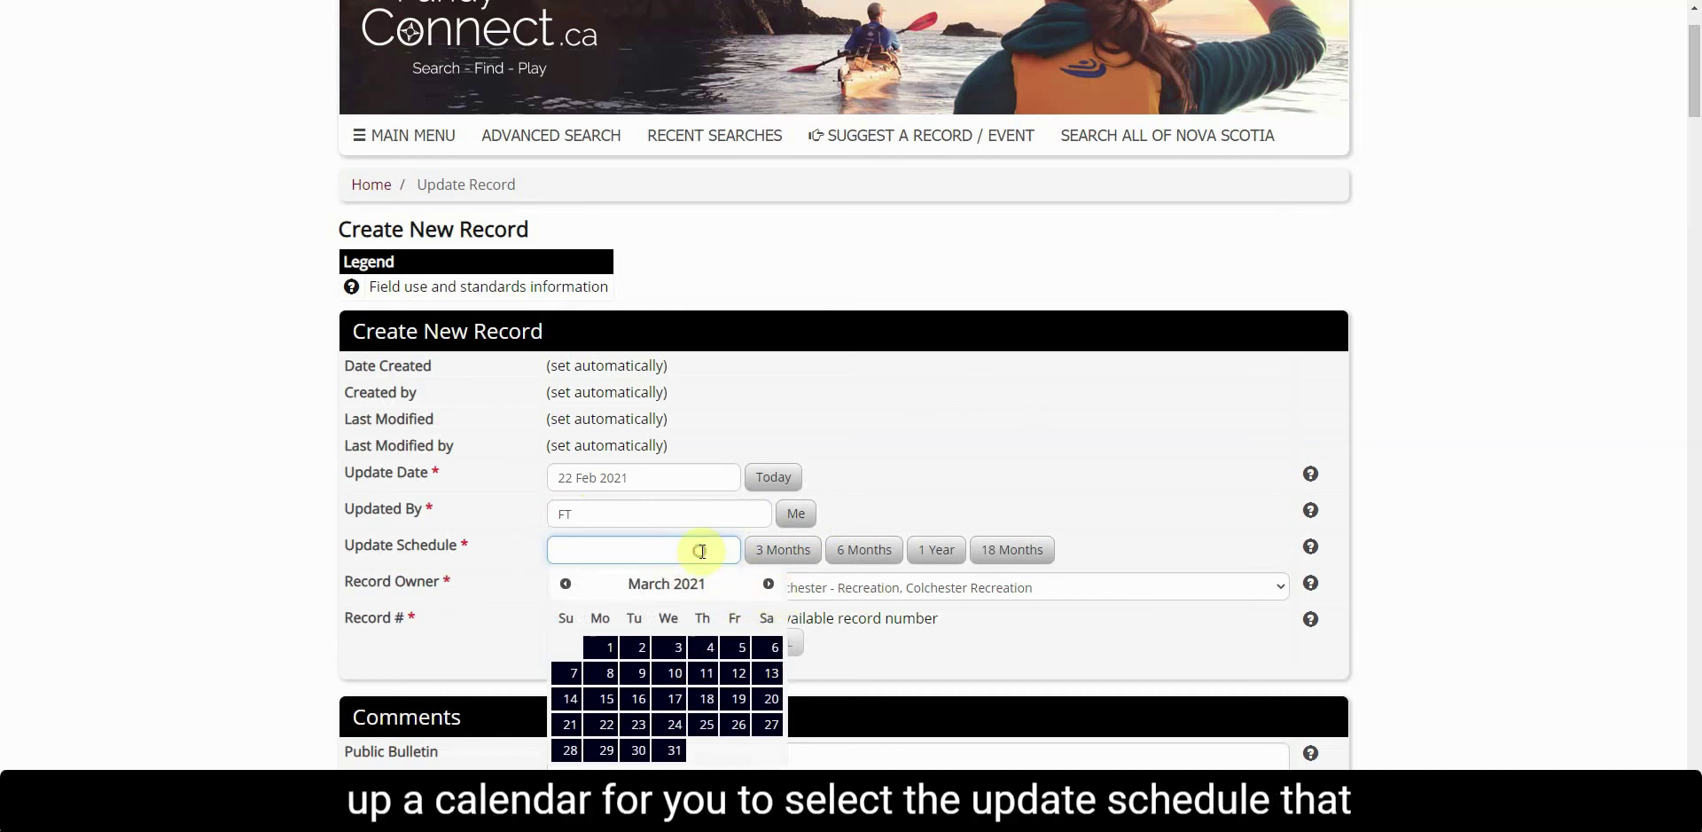
click(949, 444)
click(783, 550)
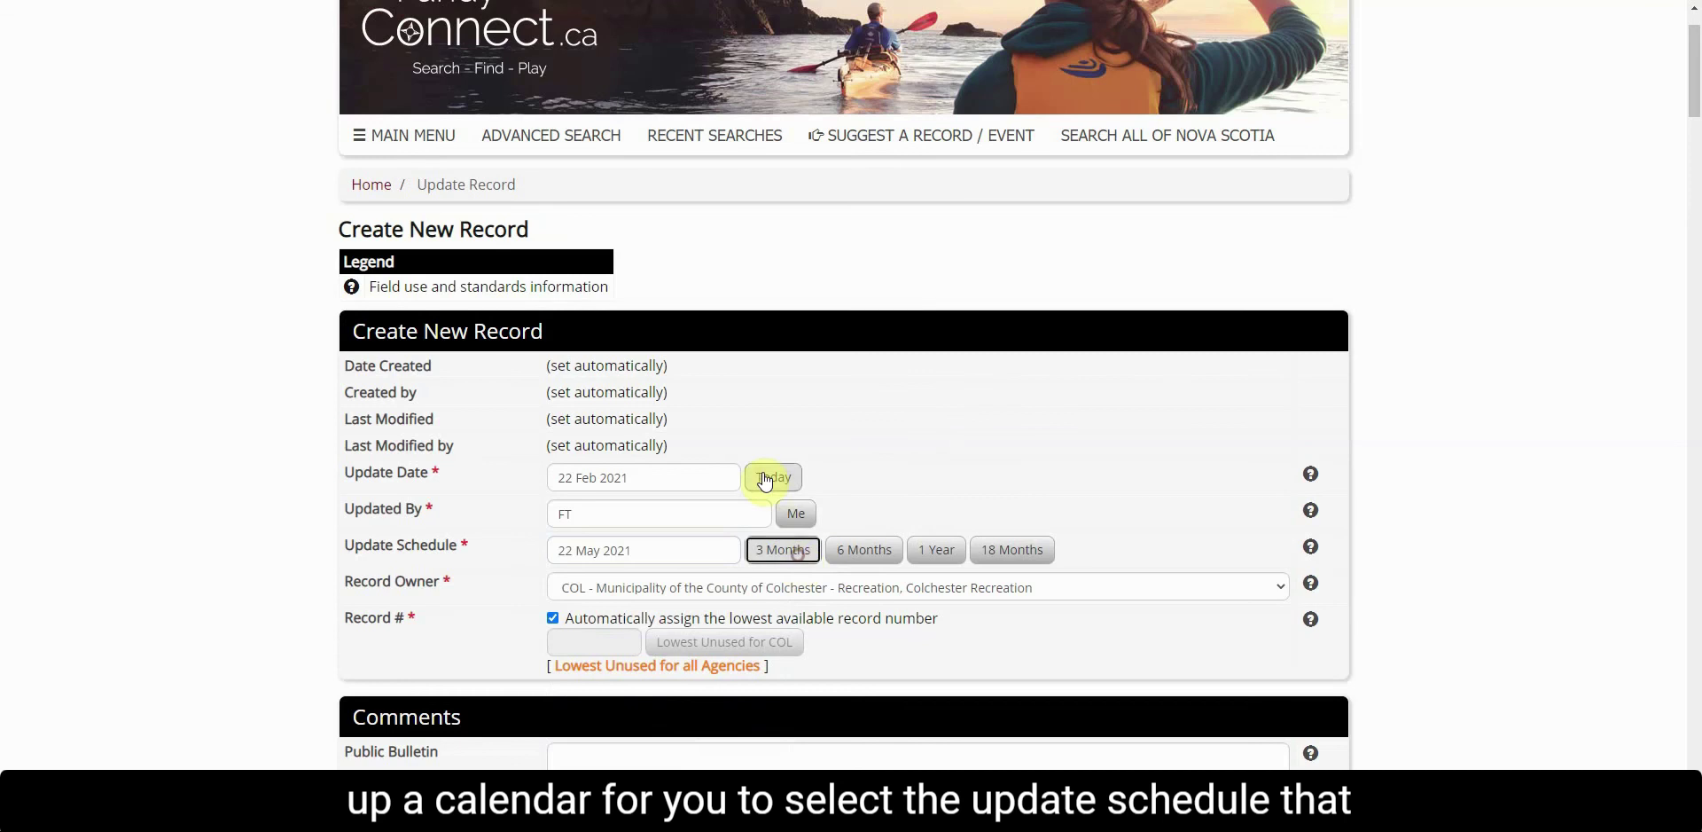
Step: Review the agencies available as Record Owner, keeping COL - Municipality of the County of Colchester - Recreation, and check the record number setting
scroll(723, 420, down, 2)
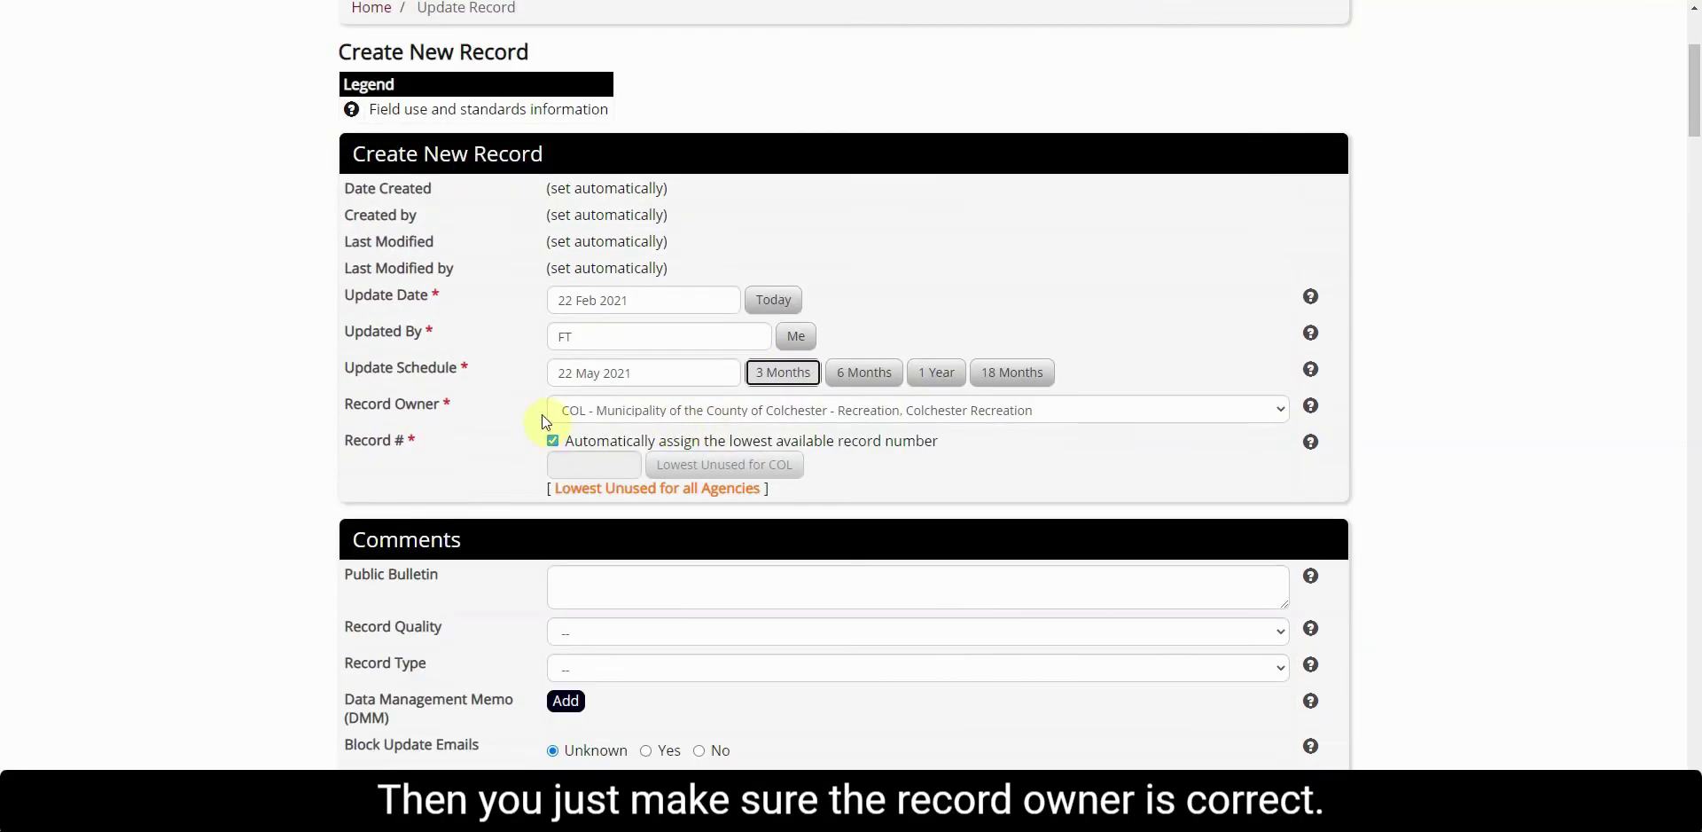
click(674, 422)
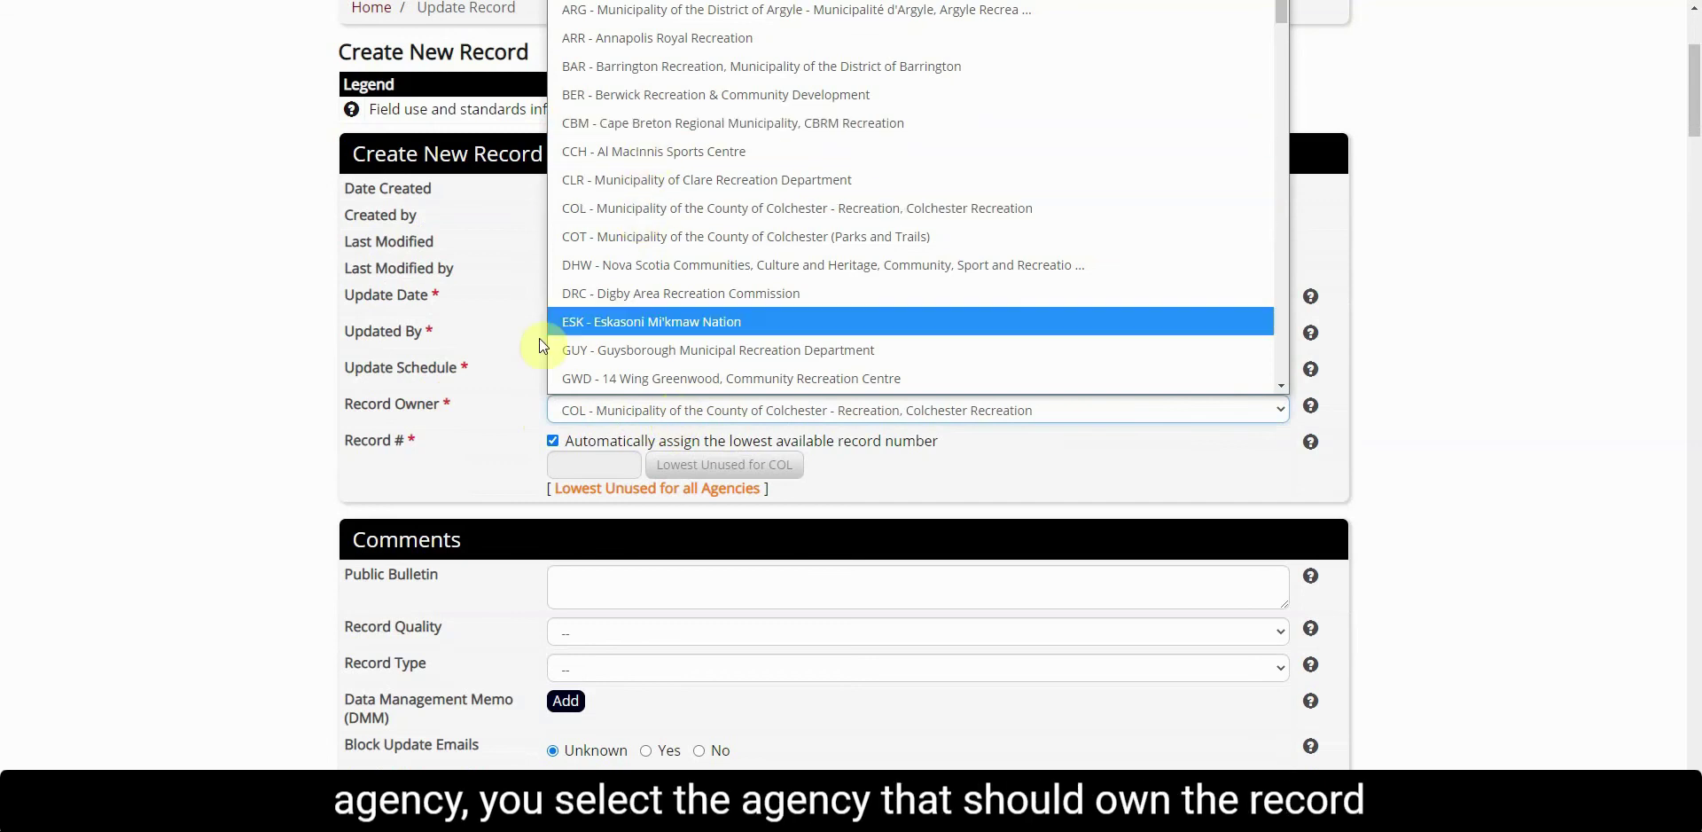
click(517, 374)
scroll(528, 388, down, 2)
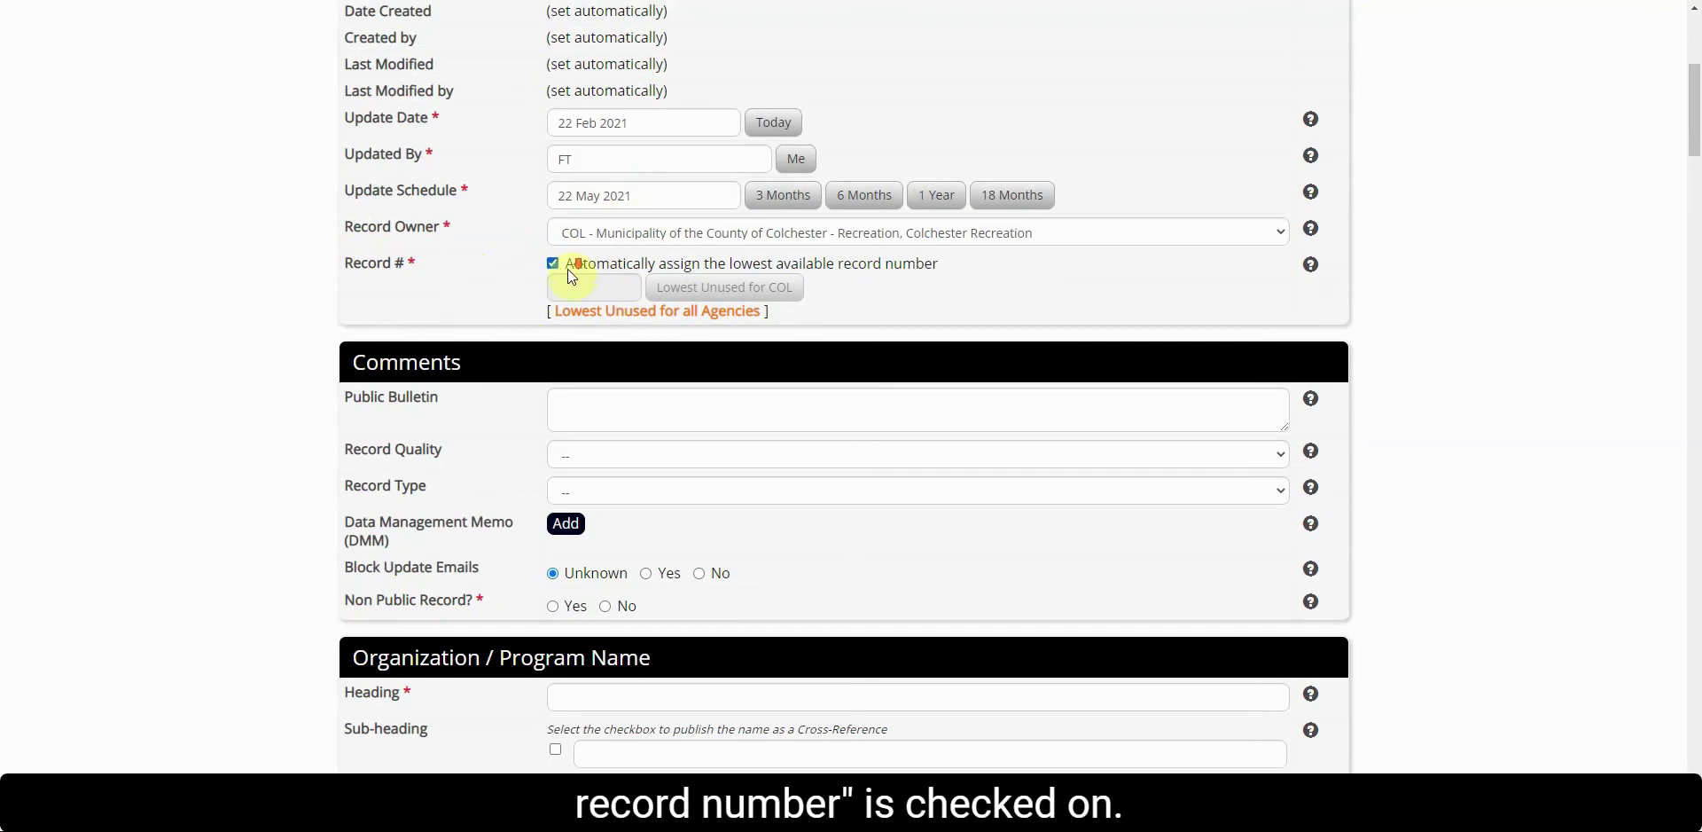
Step: Review the Record Quality options in the Comments section and leave the field blank
scroll(567, 269, down, 3)
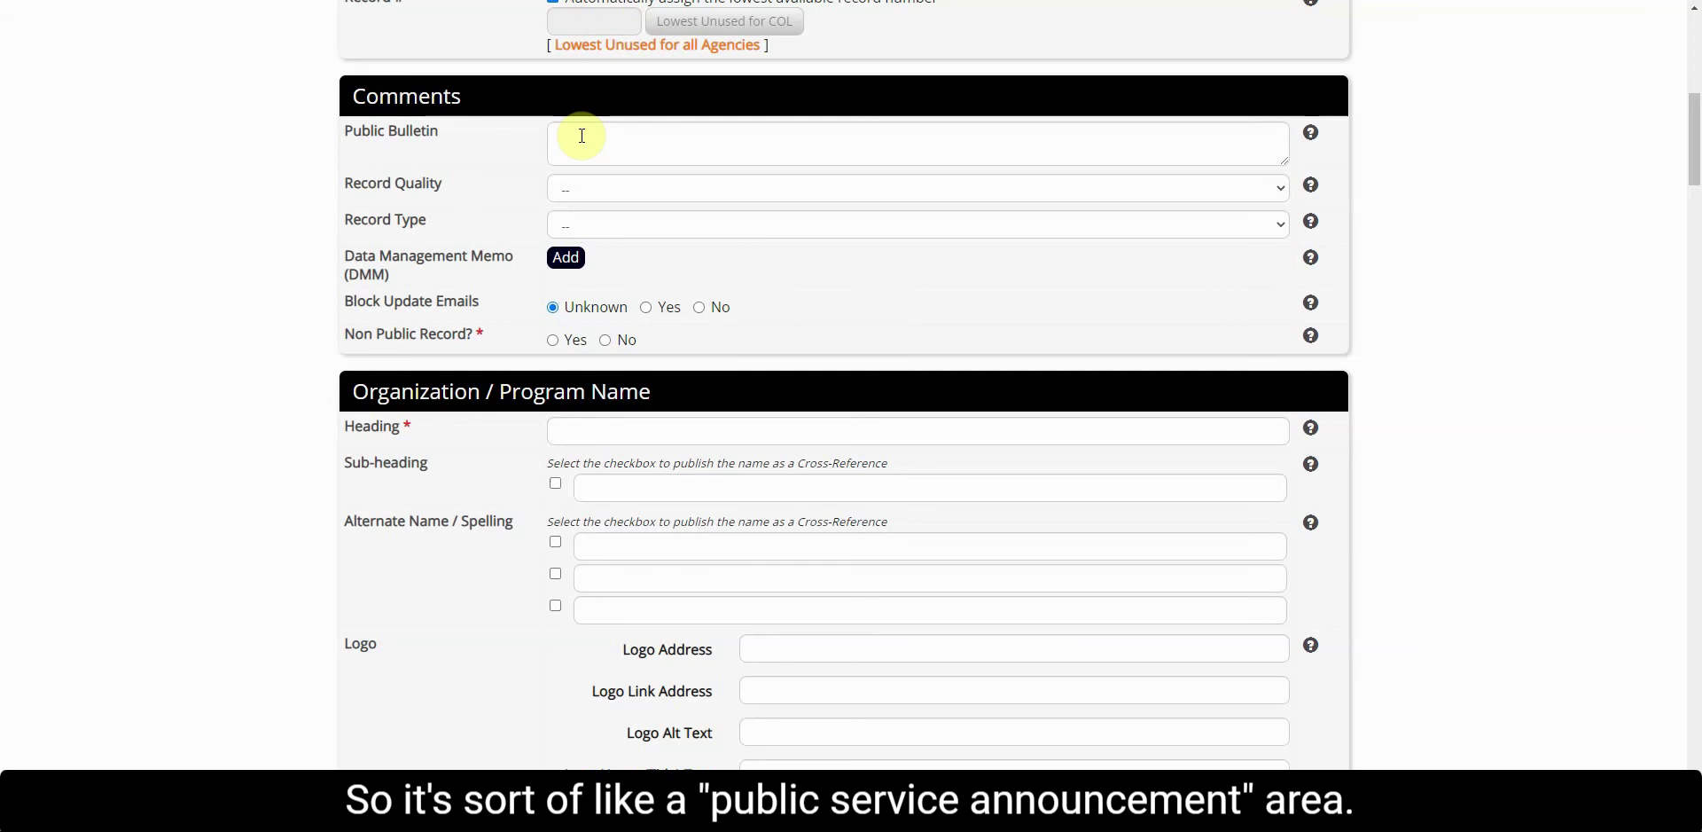
click(581, 200)
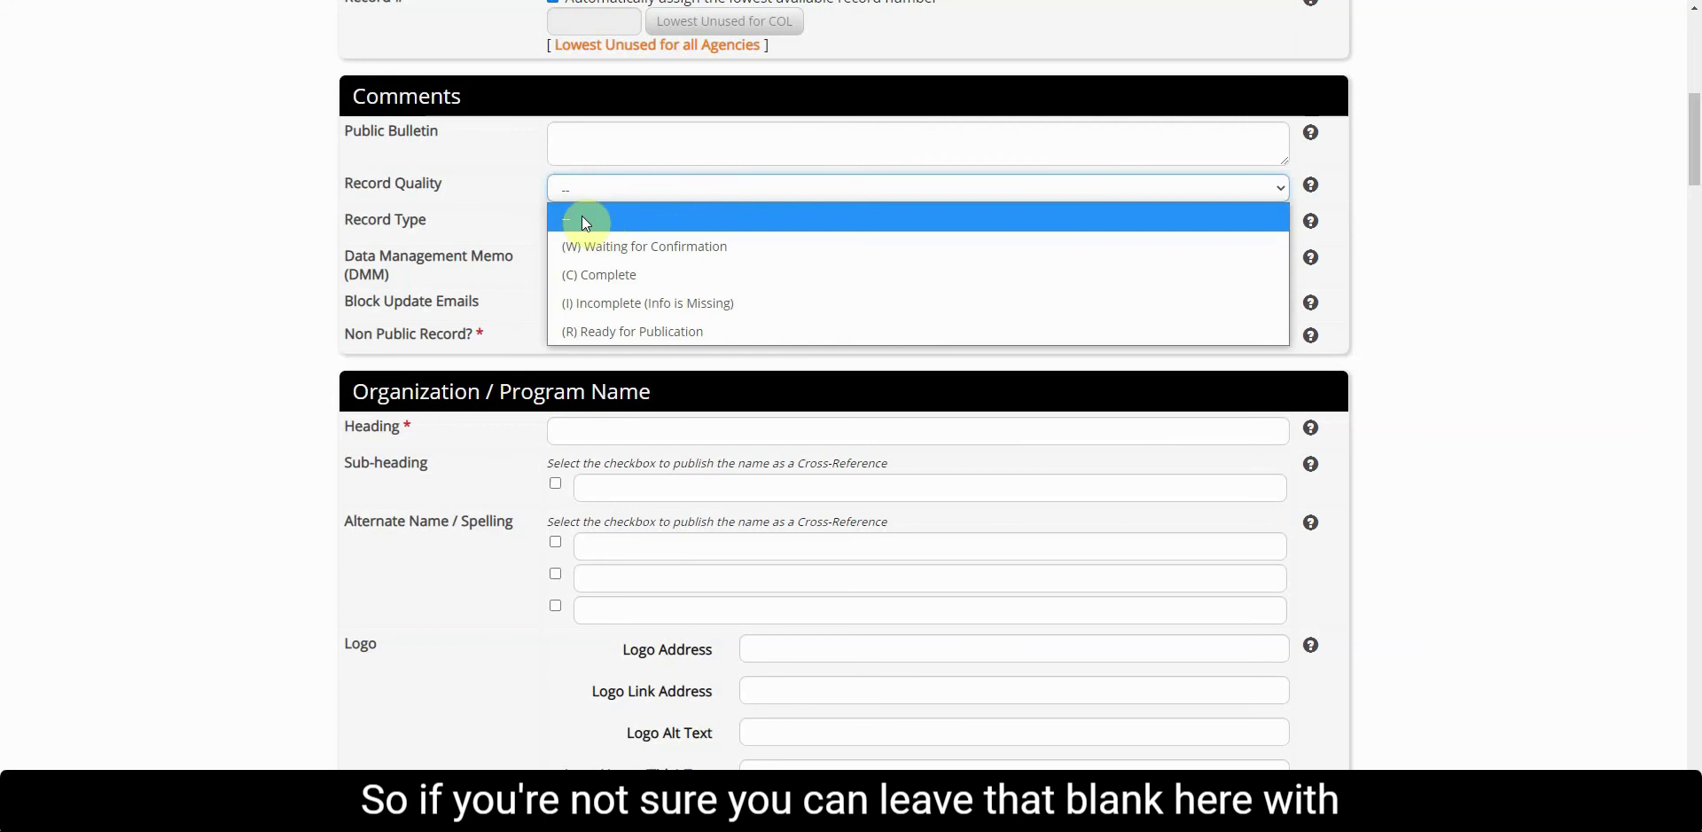
click(581, 215)
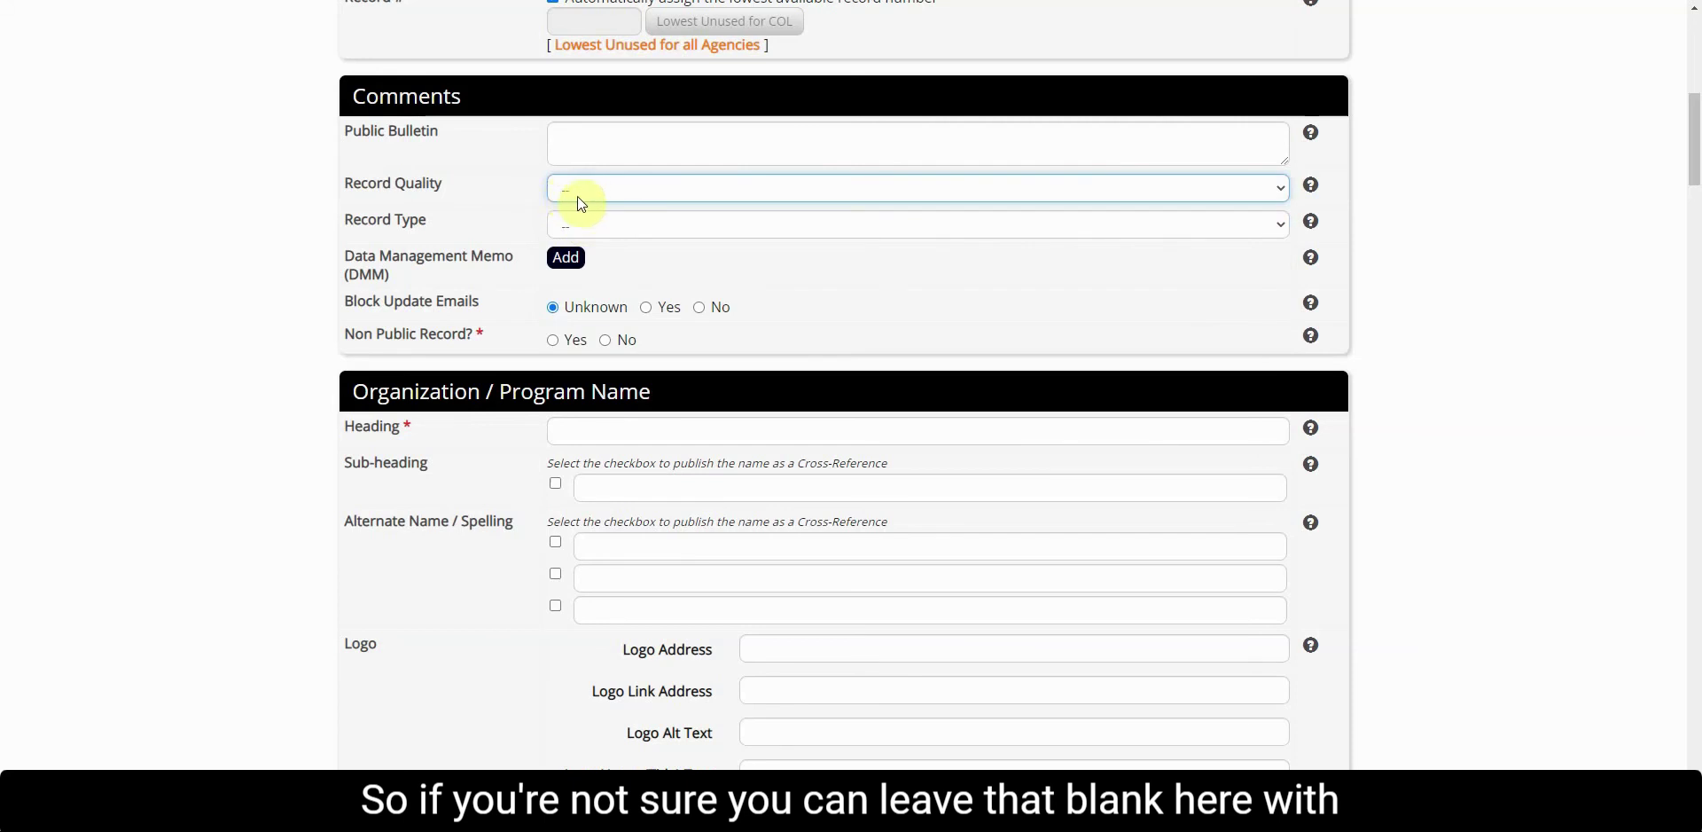
click(587, 195)
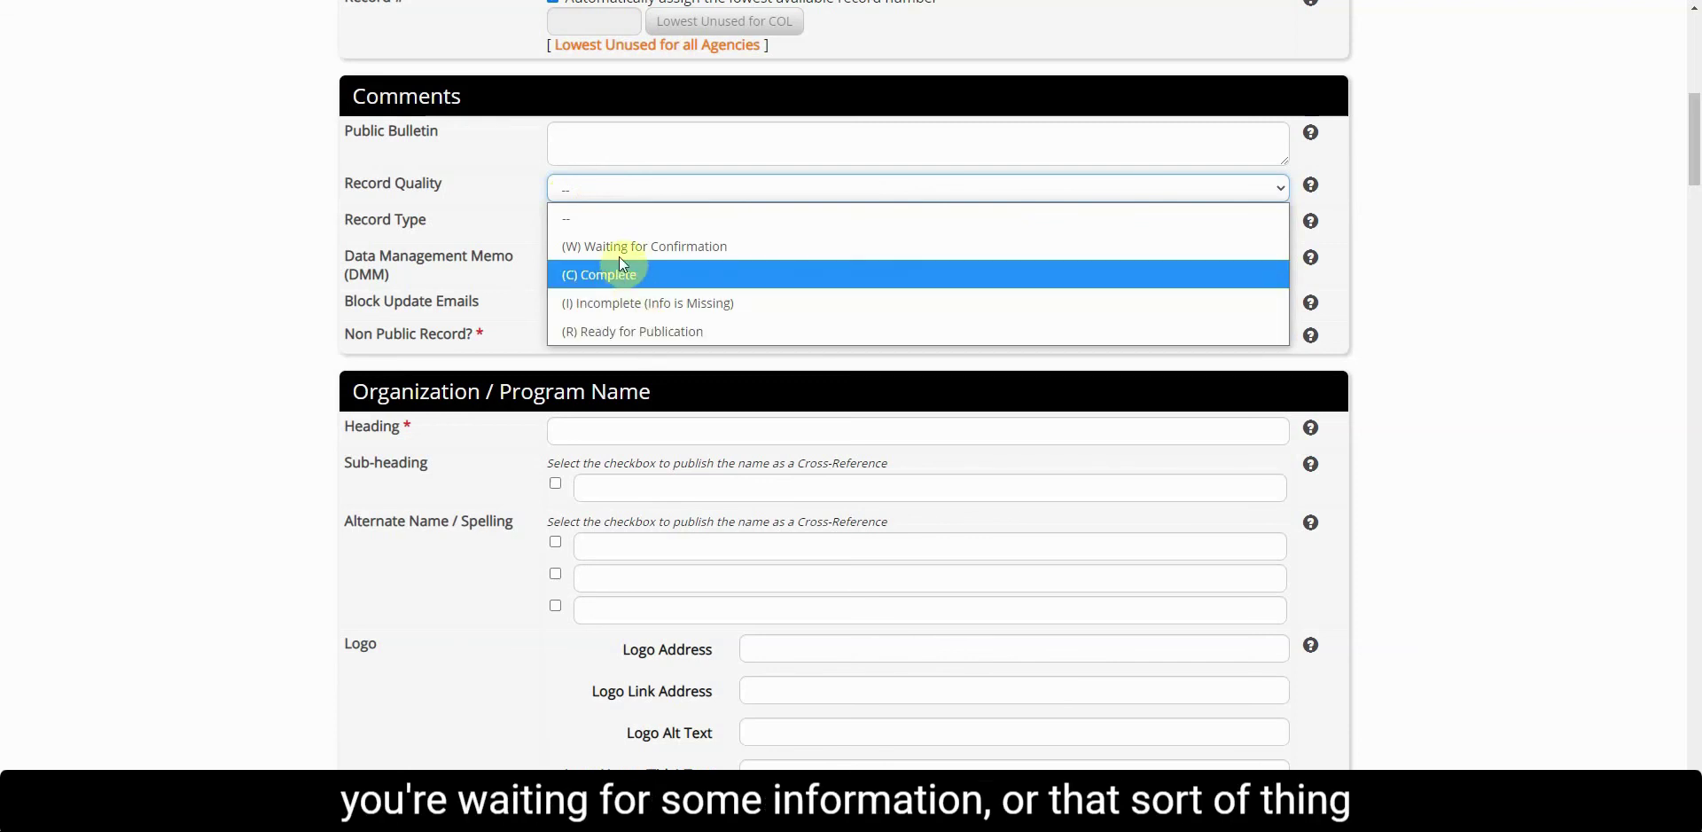
click(591, 218)
Step: Try (T) Trail as the Record Type, and set it to (O) Organization
scroll(504, 214, down, 1)
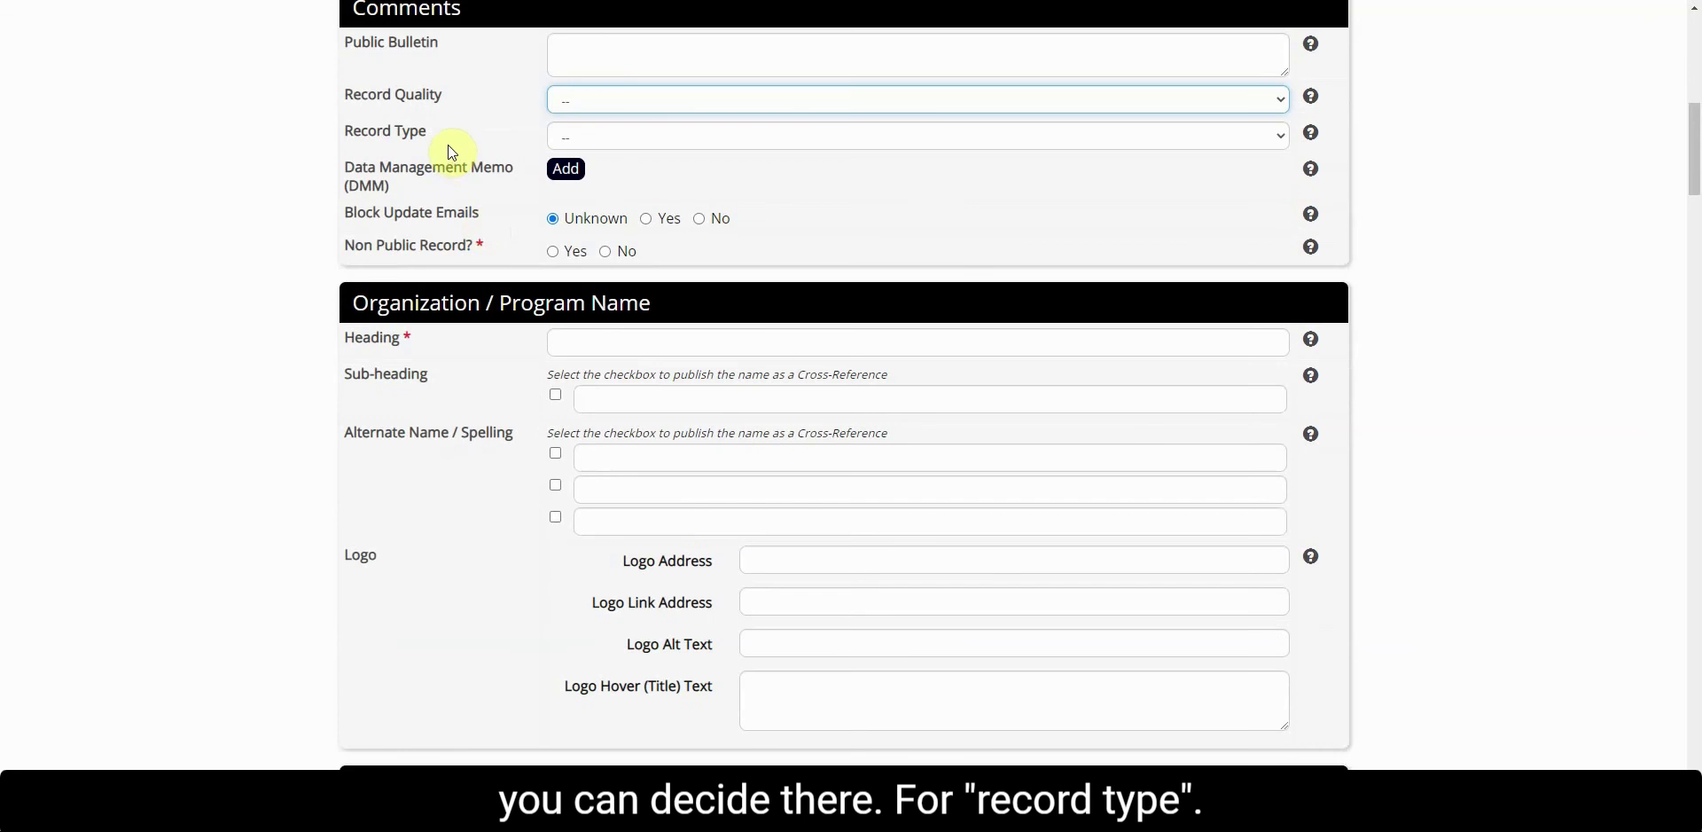
click(629, 144)
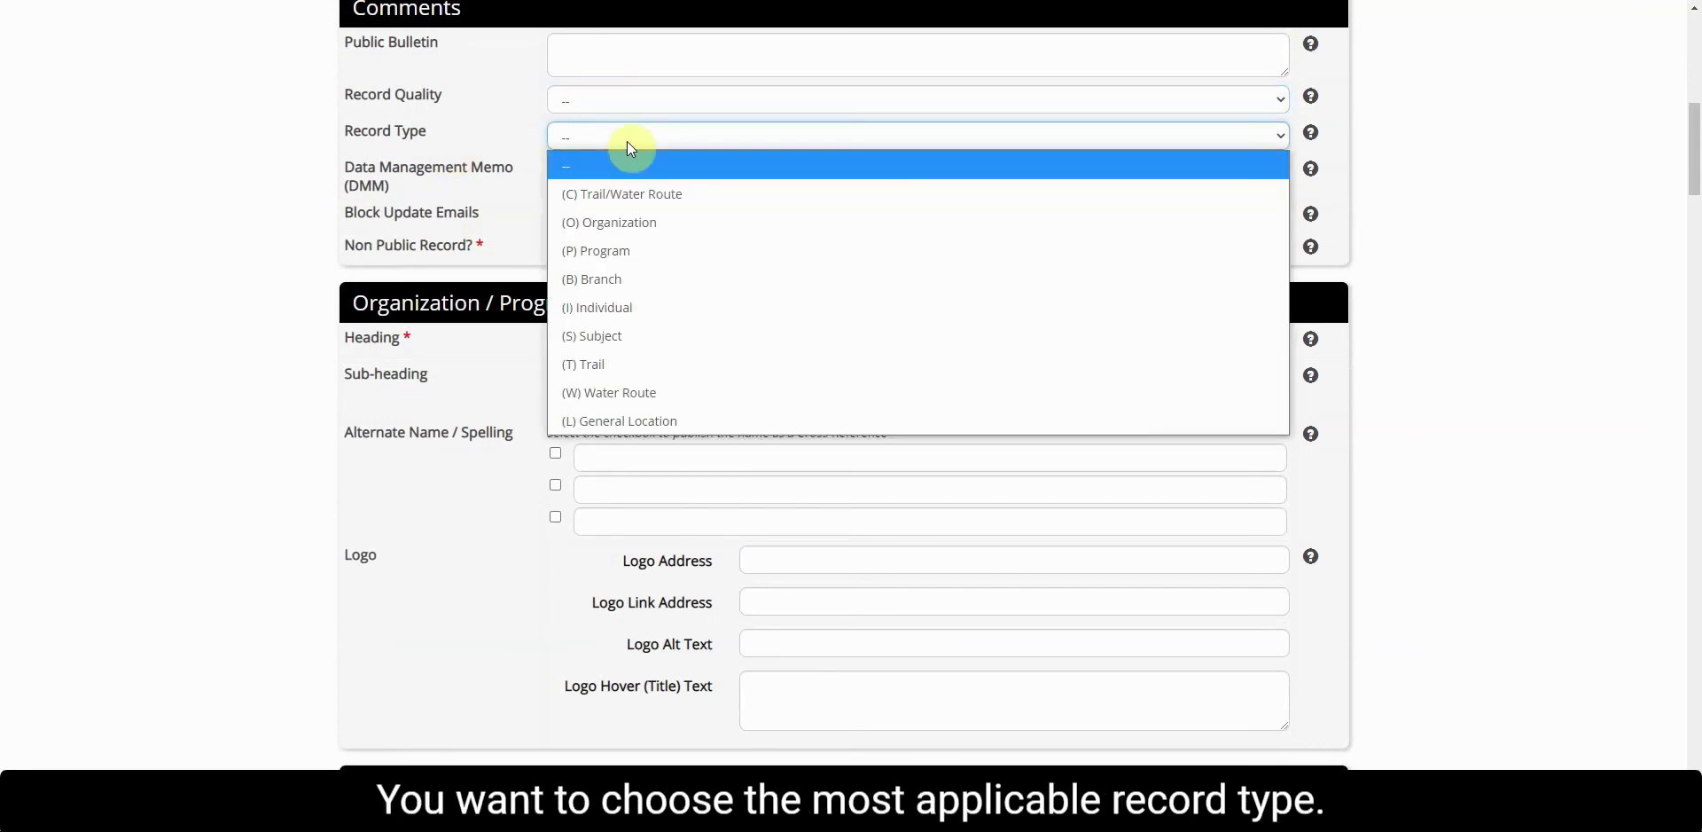
click(640, 372)
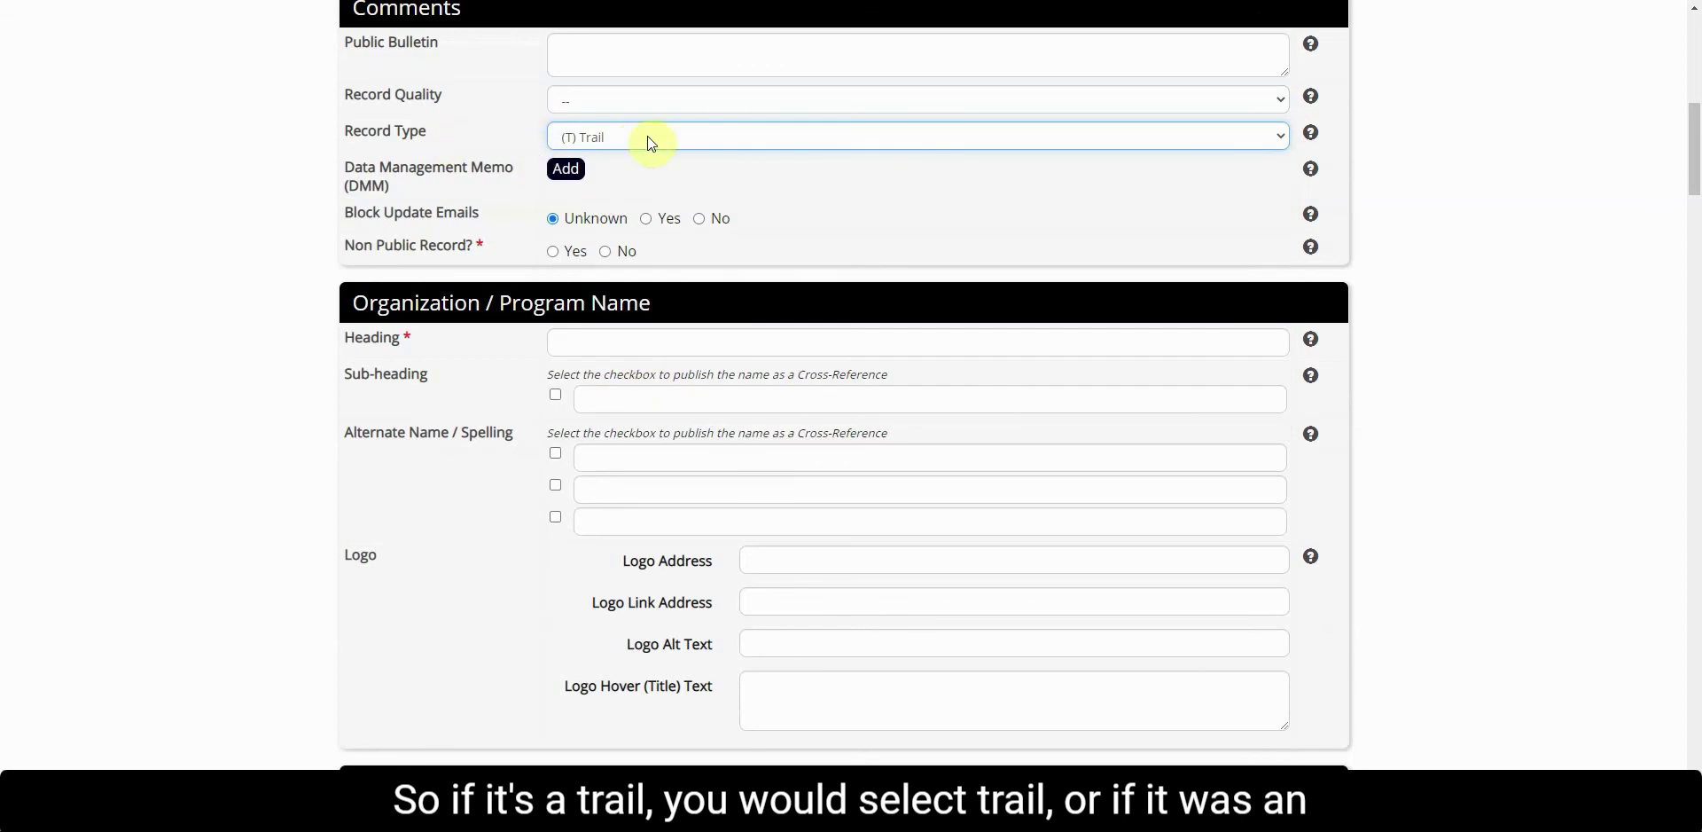
click(651, 144)
click(619, 213)
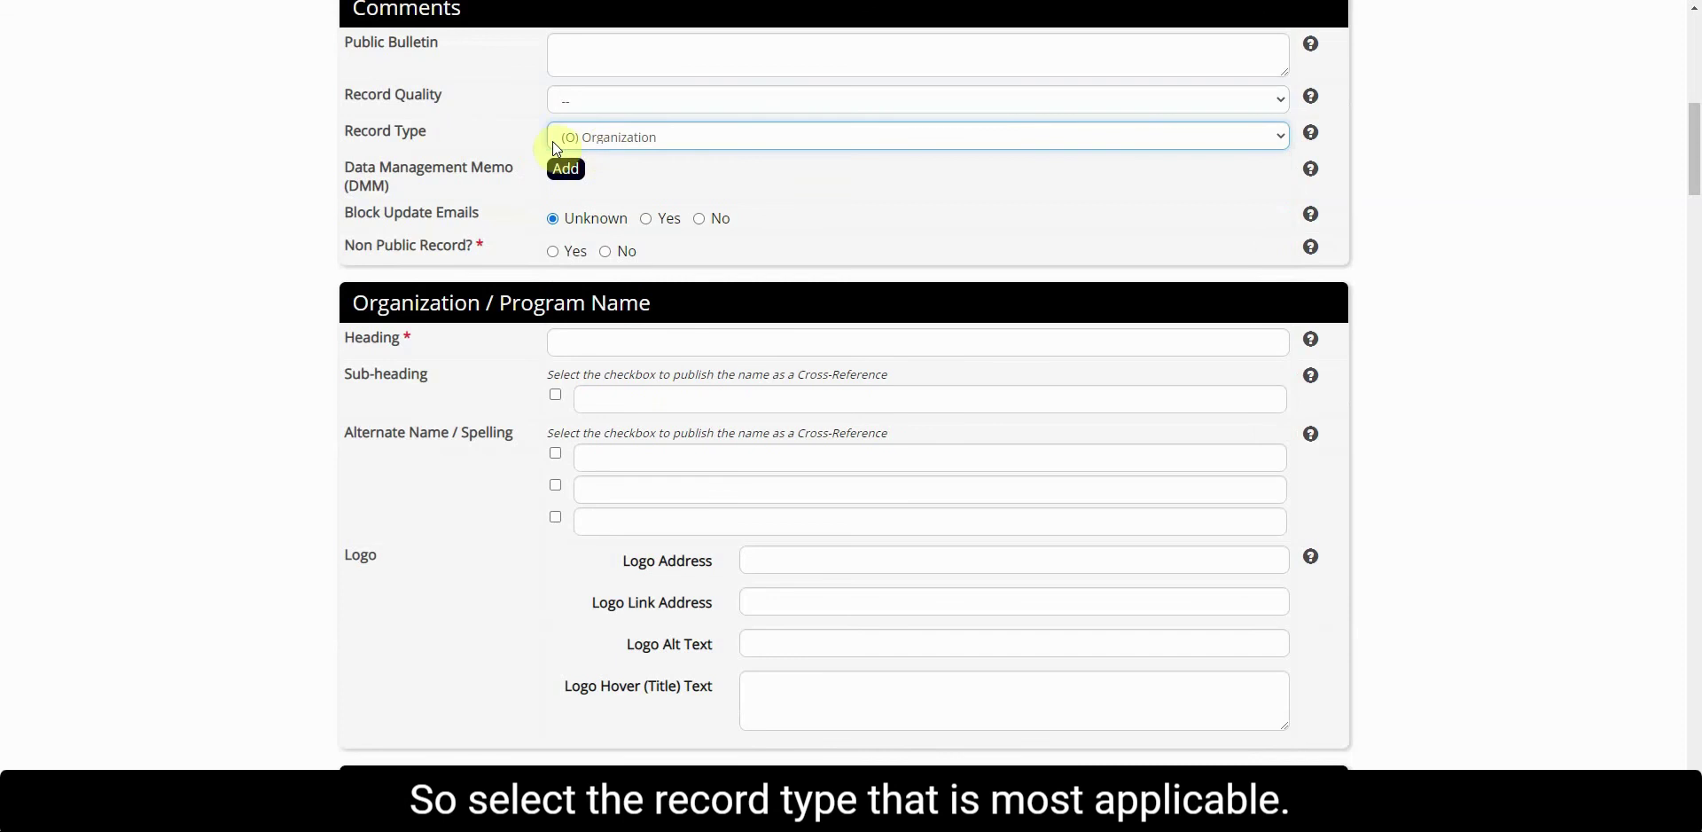
Step: Add a new blank note to the record's Data Management Memo
scroll(457, 133, down, 1)
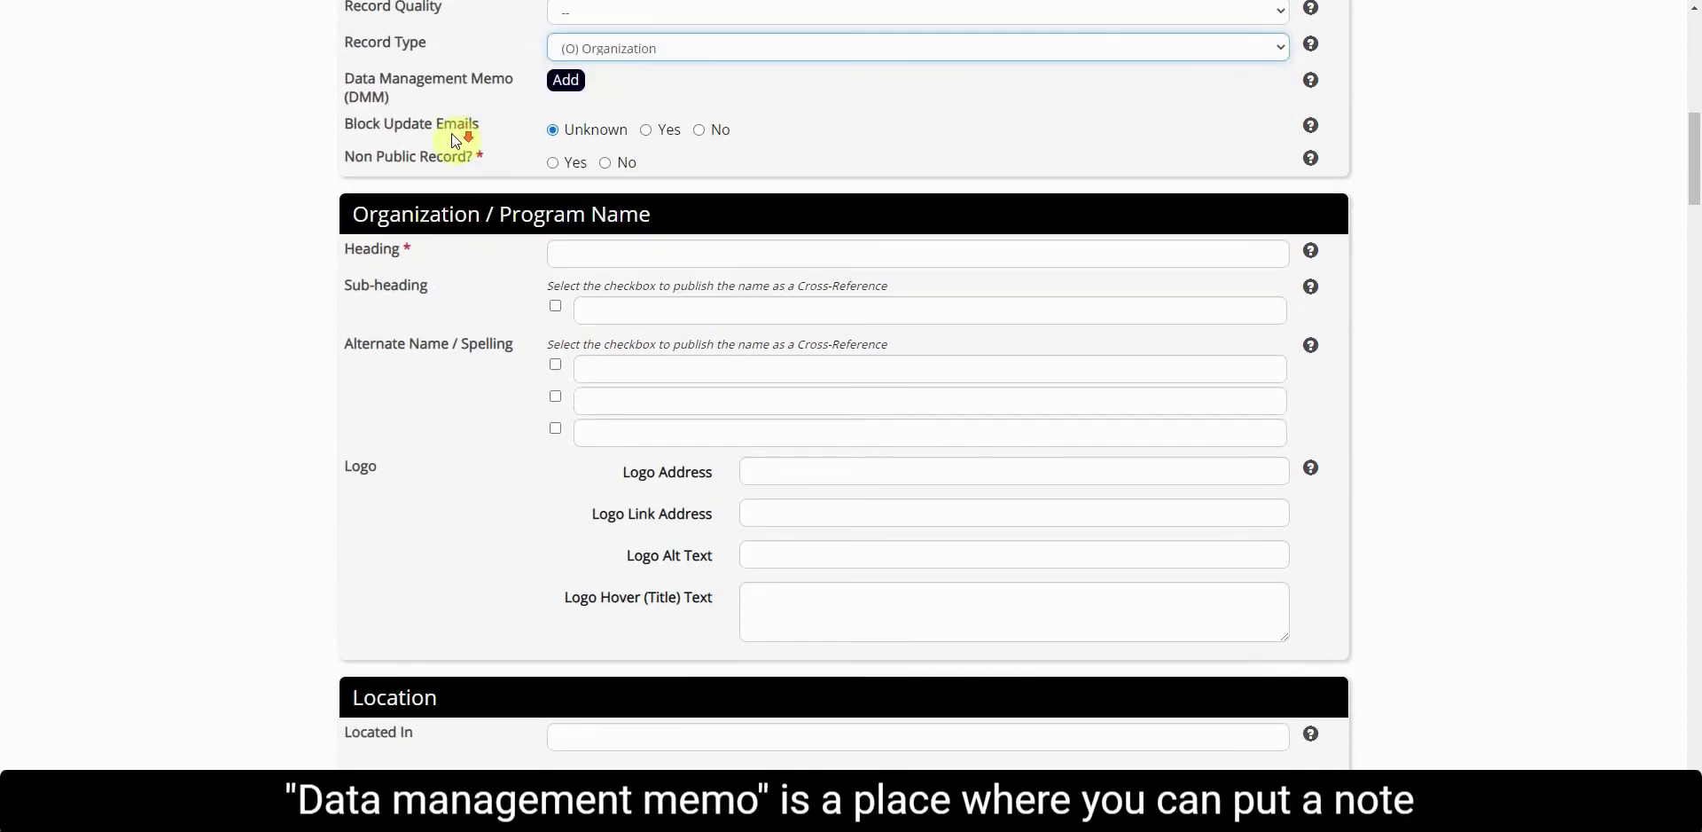
click(567, 82)
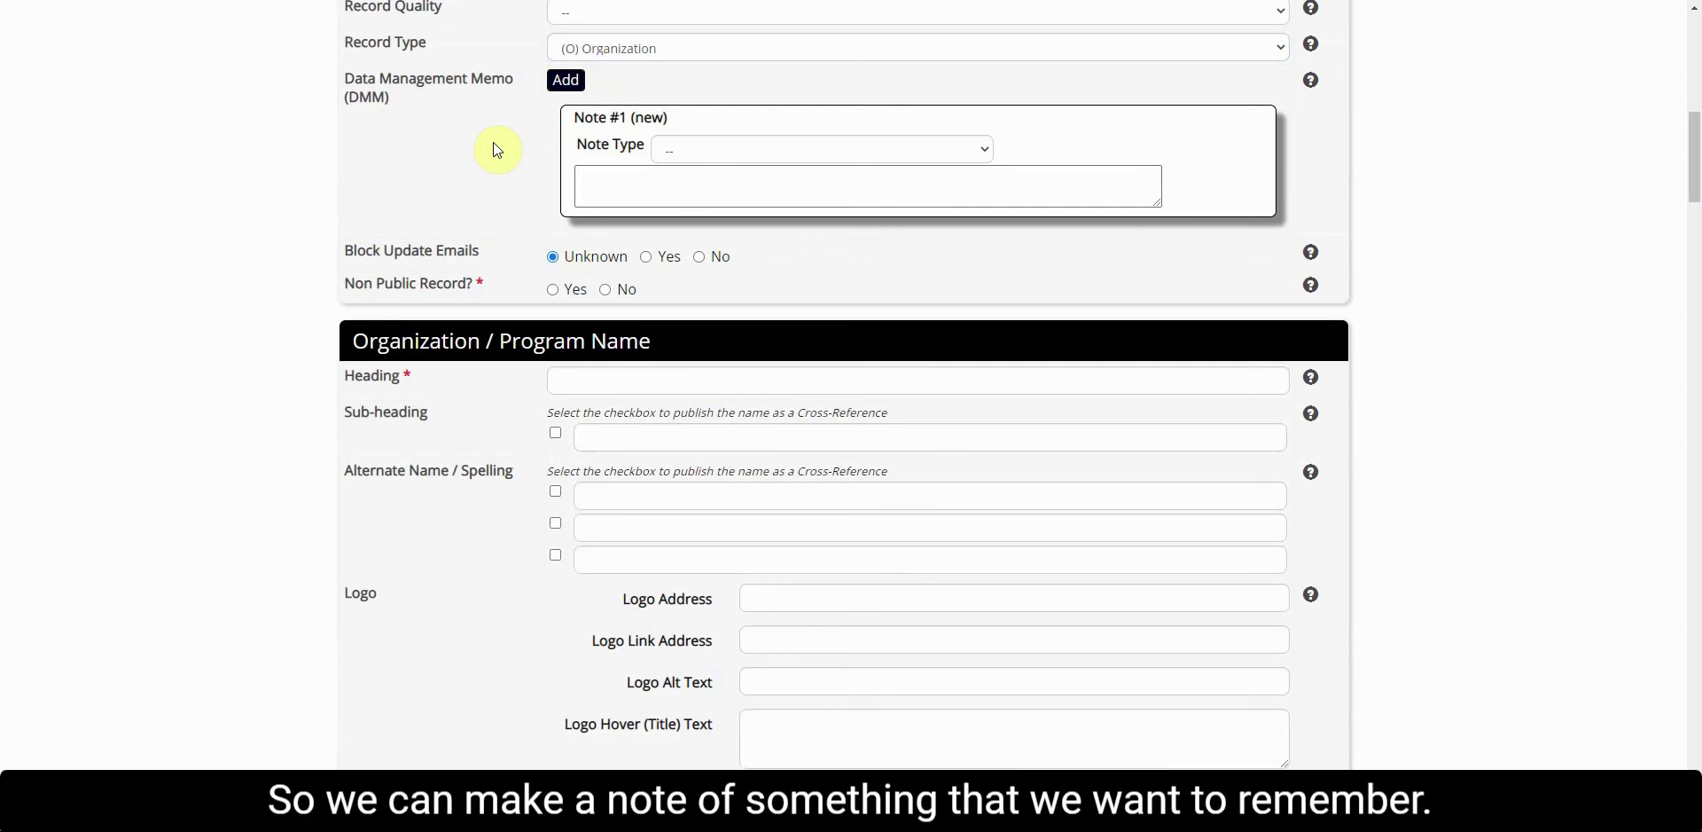
Step: Try the Yes and No options for Block Update Emails, and set it back to Unknown
scroll(497, 151, down, 1)
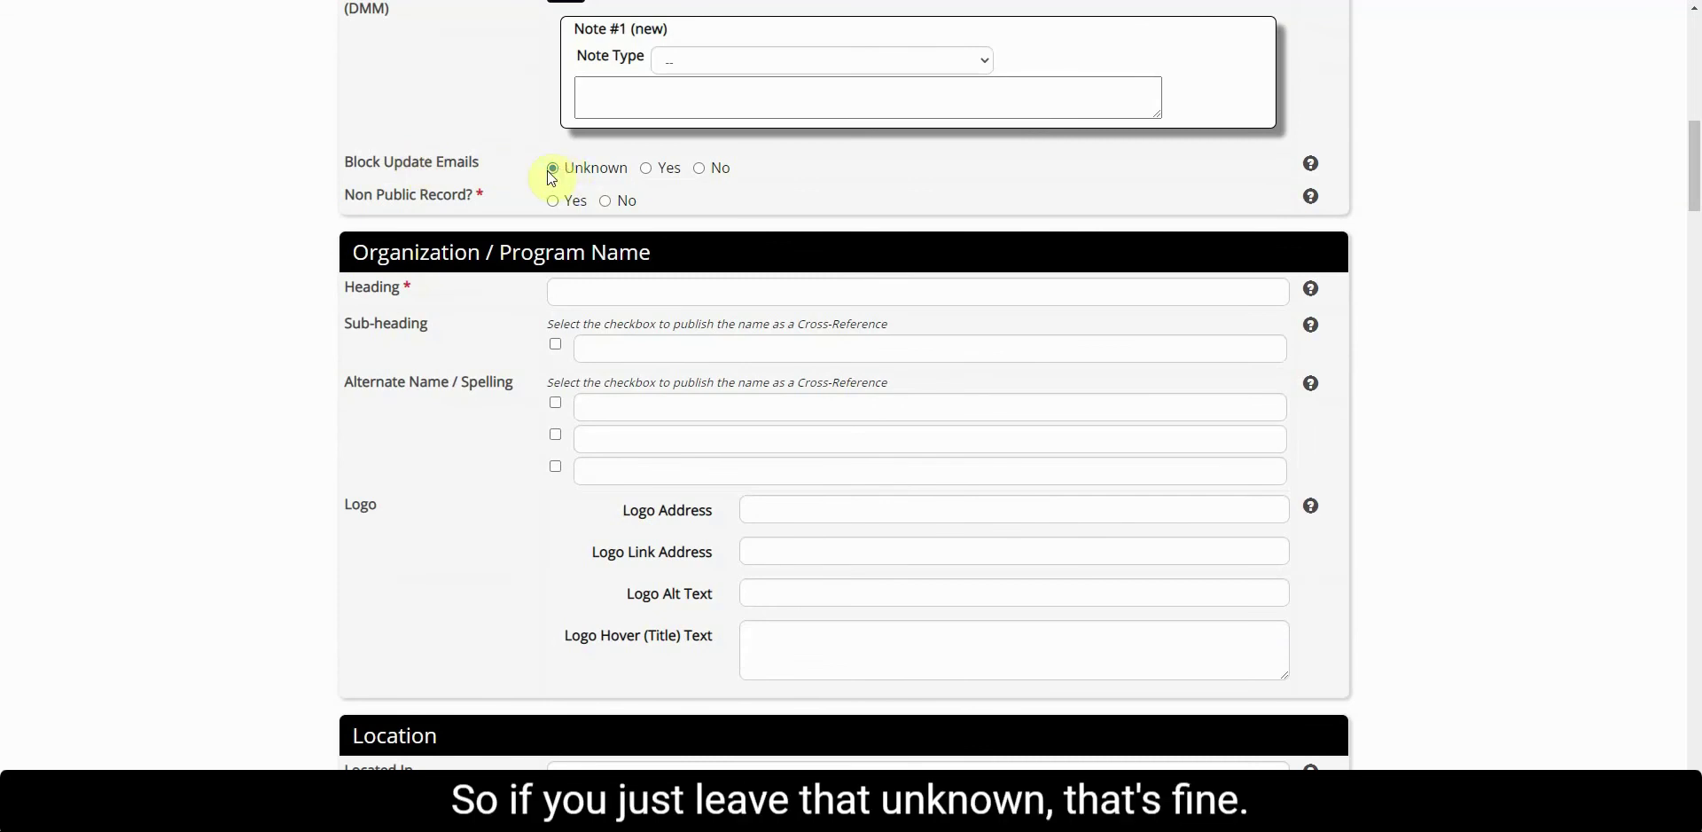
scroll(514, 172, up, 1)
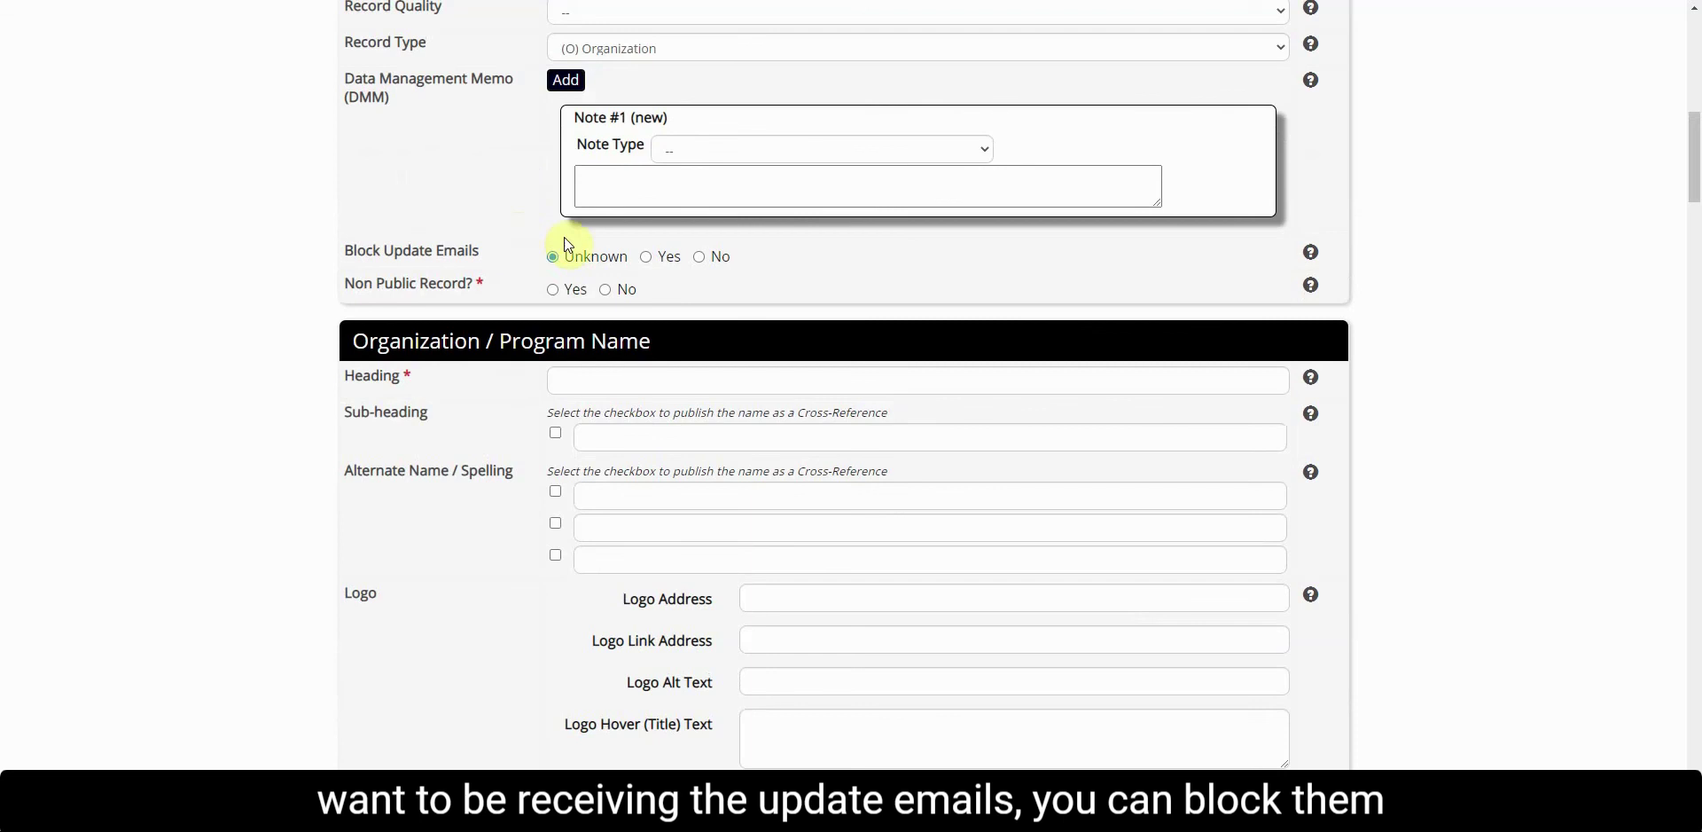
click(646, 257)
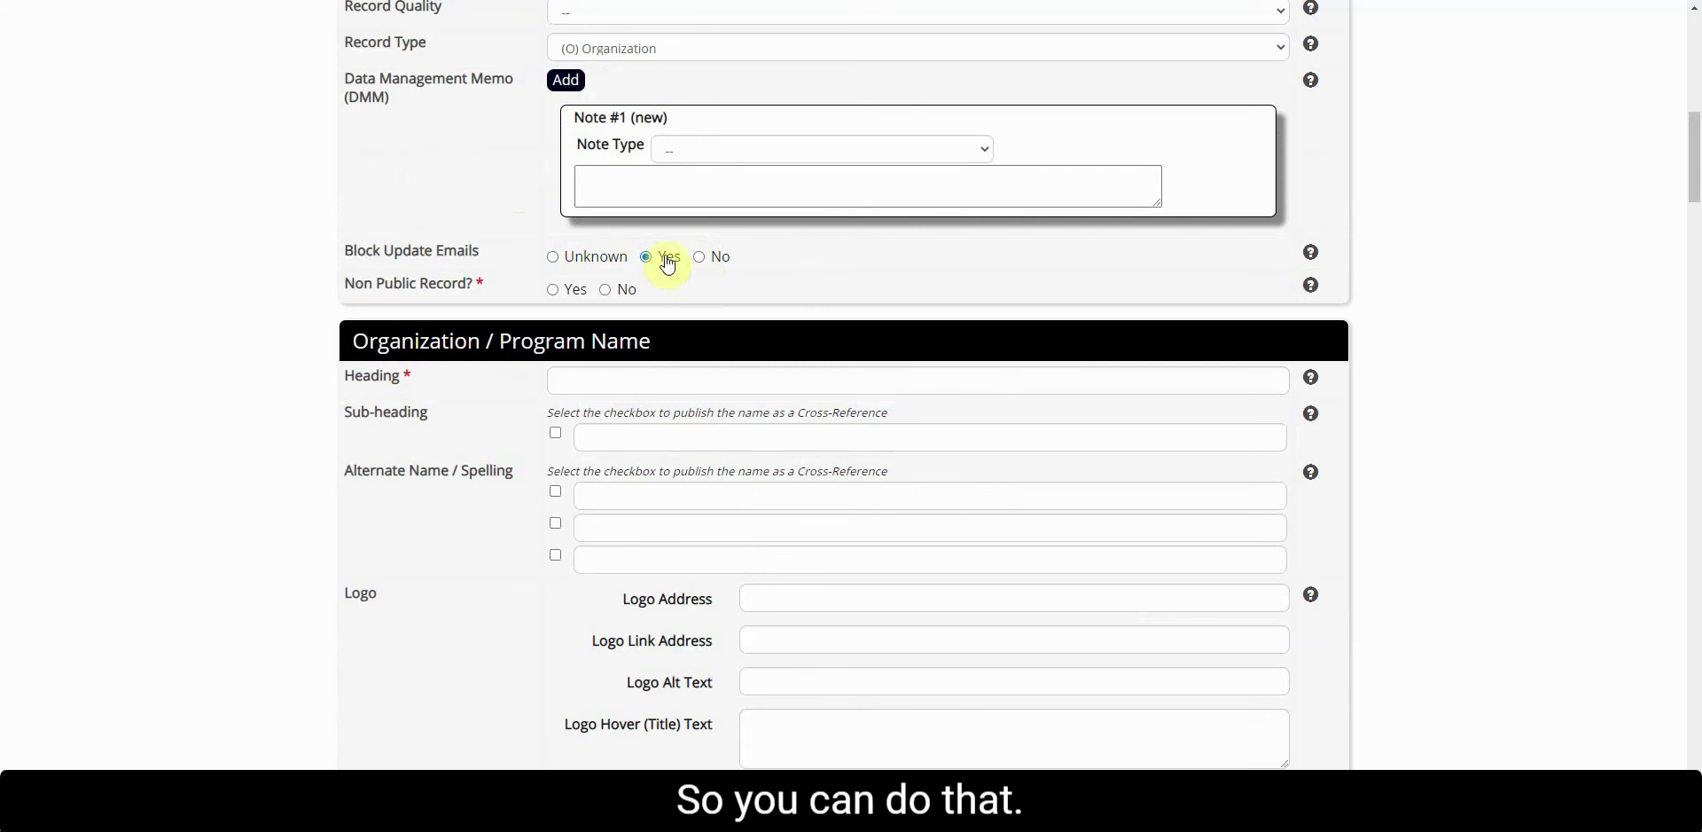
click(699, 259)
click(590, 264)
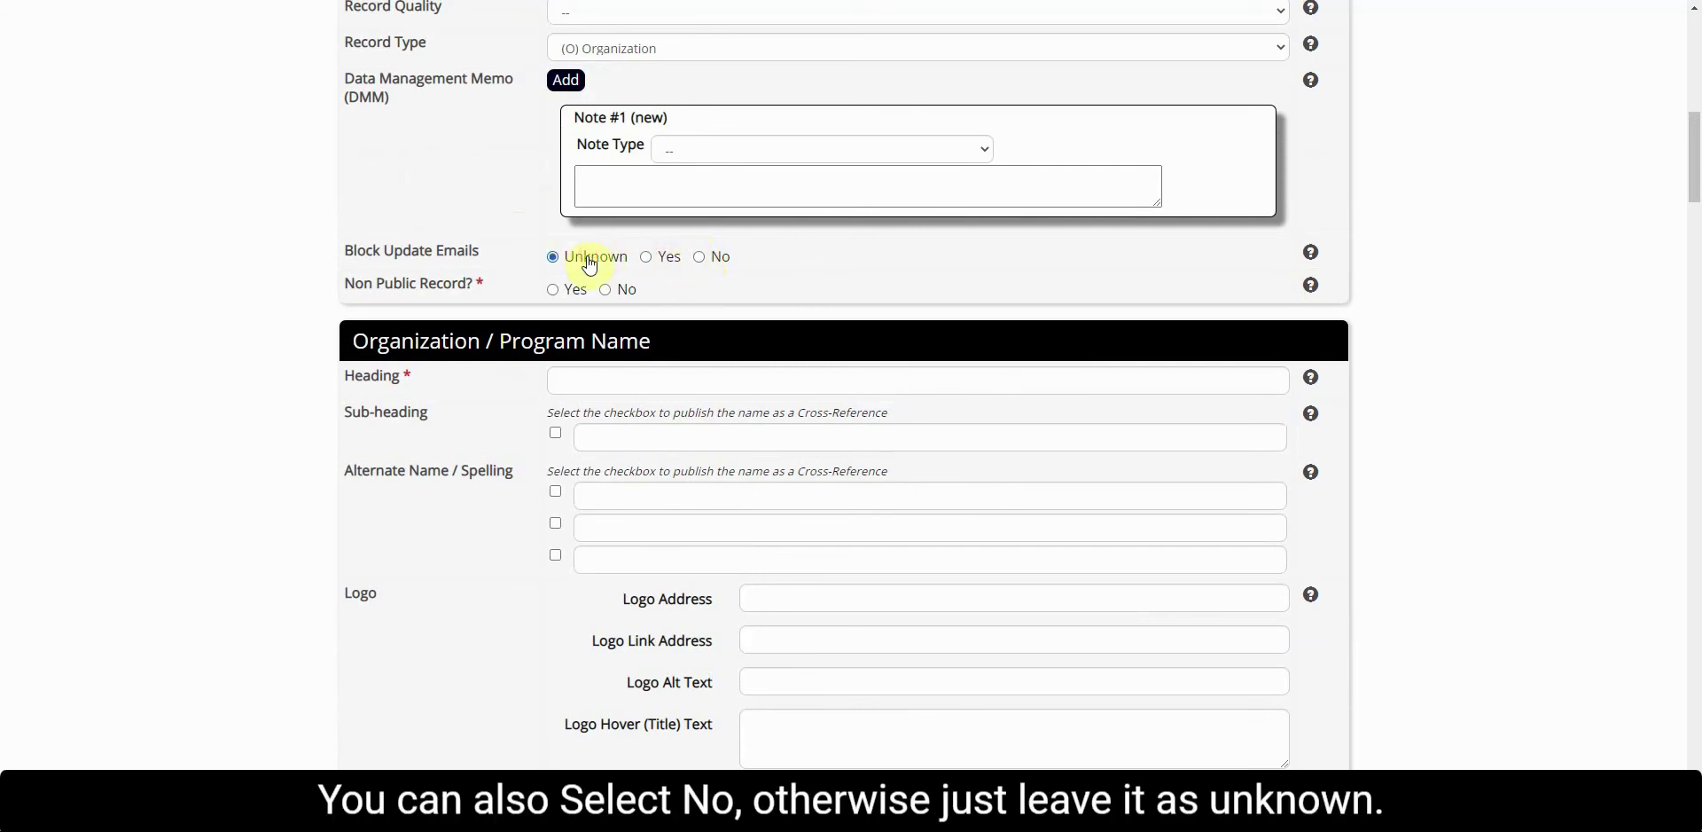
Step: Try Yes for Non Public Record, and set it to No so the record is public
scroll(606, 294, down, 1)
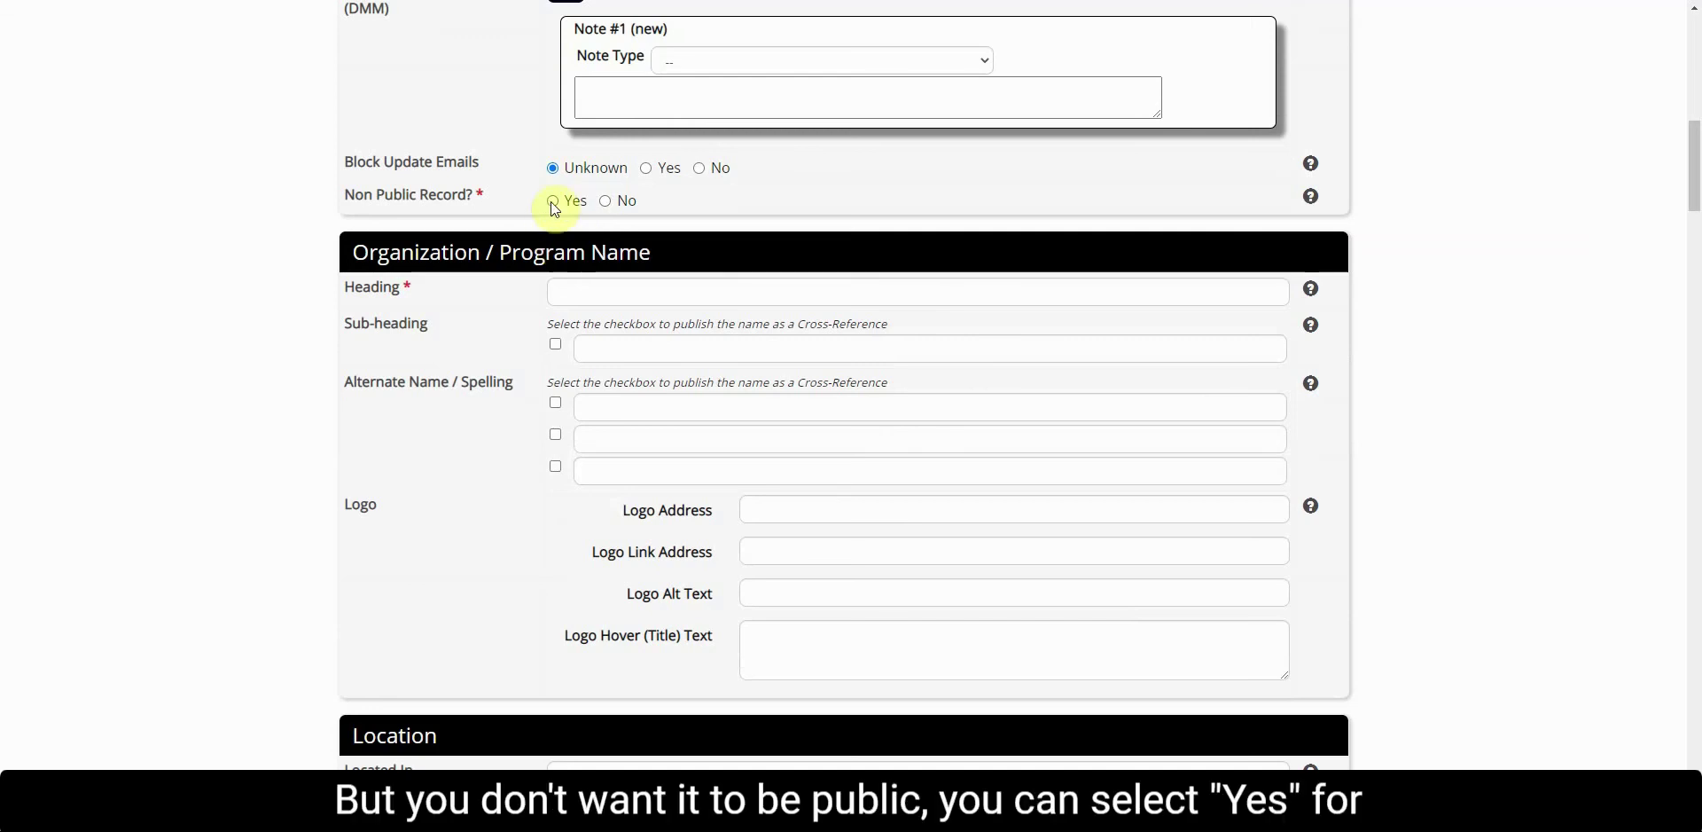
click(554, 201)
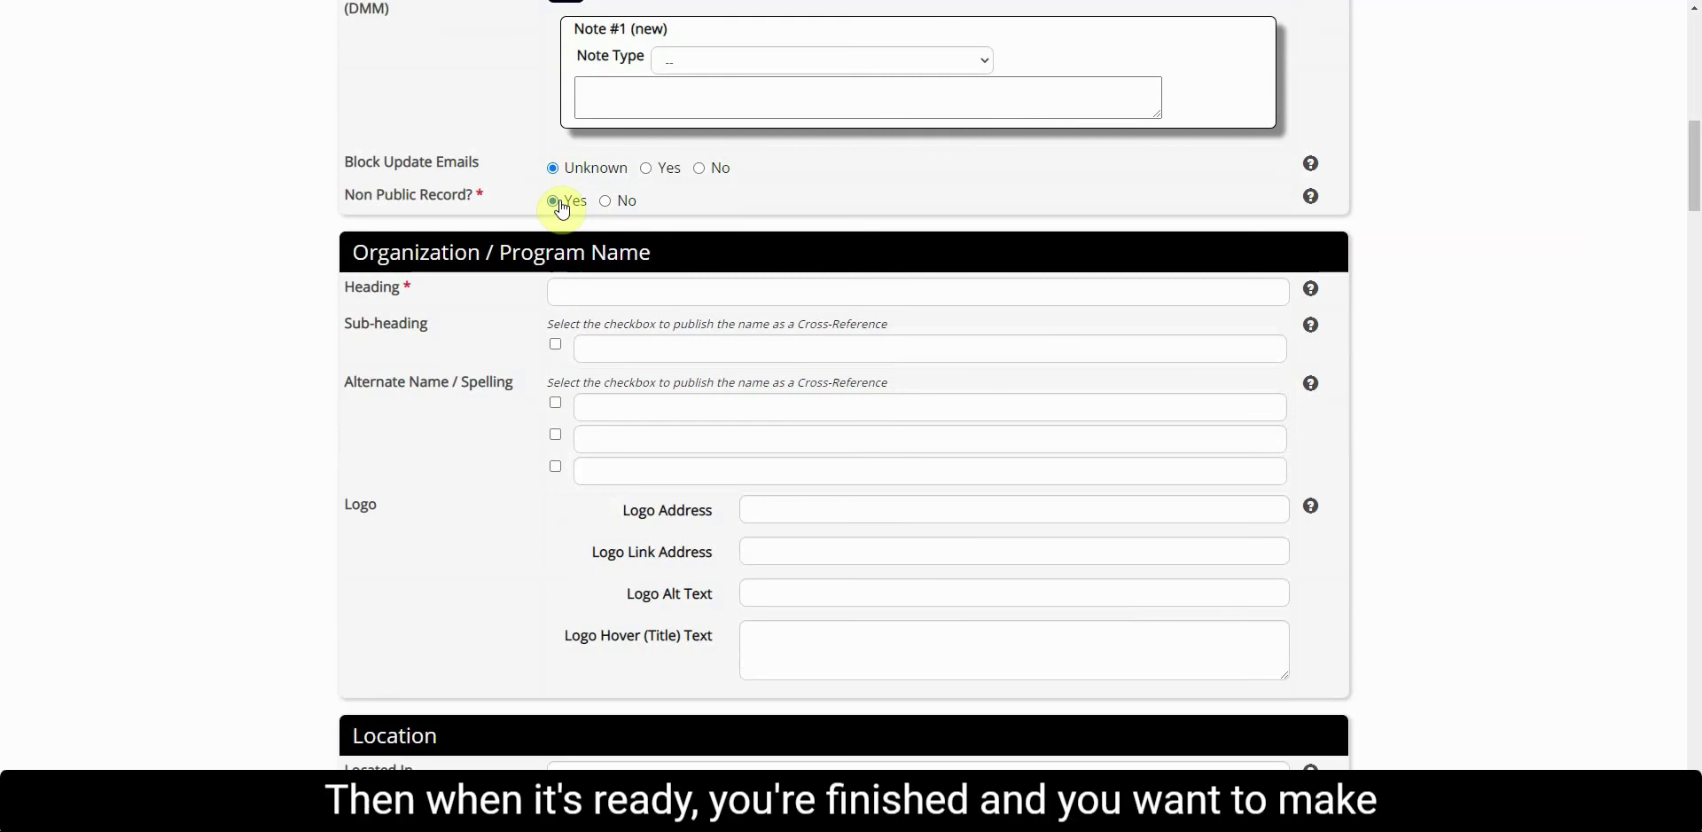
click(605, 201)
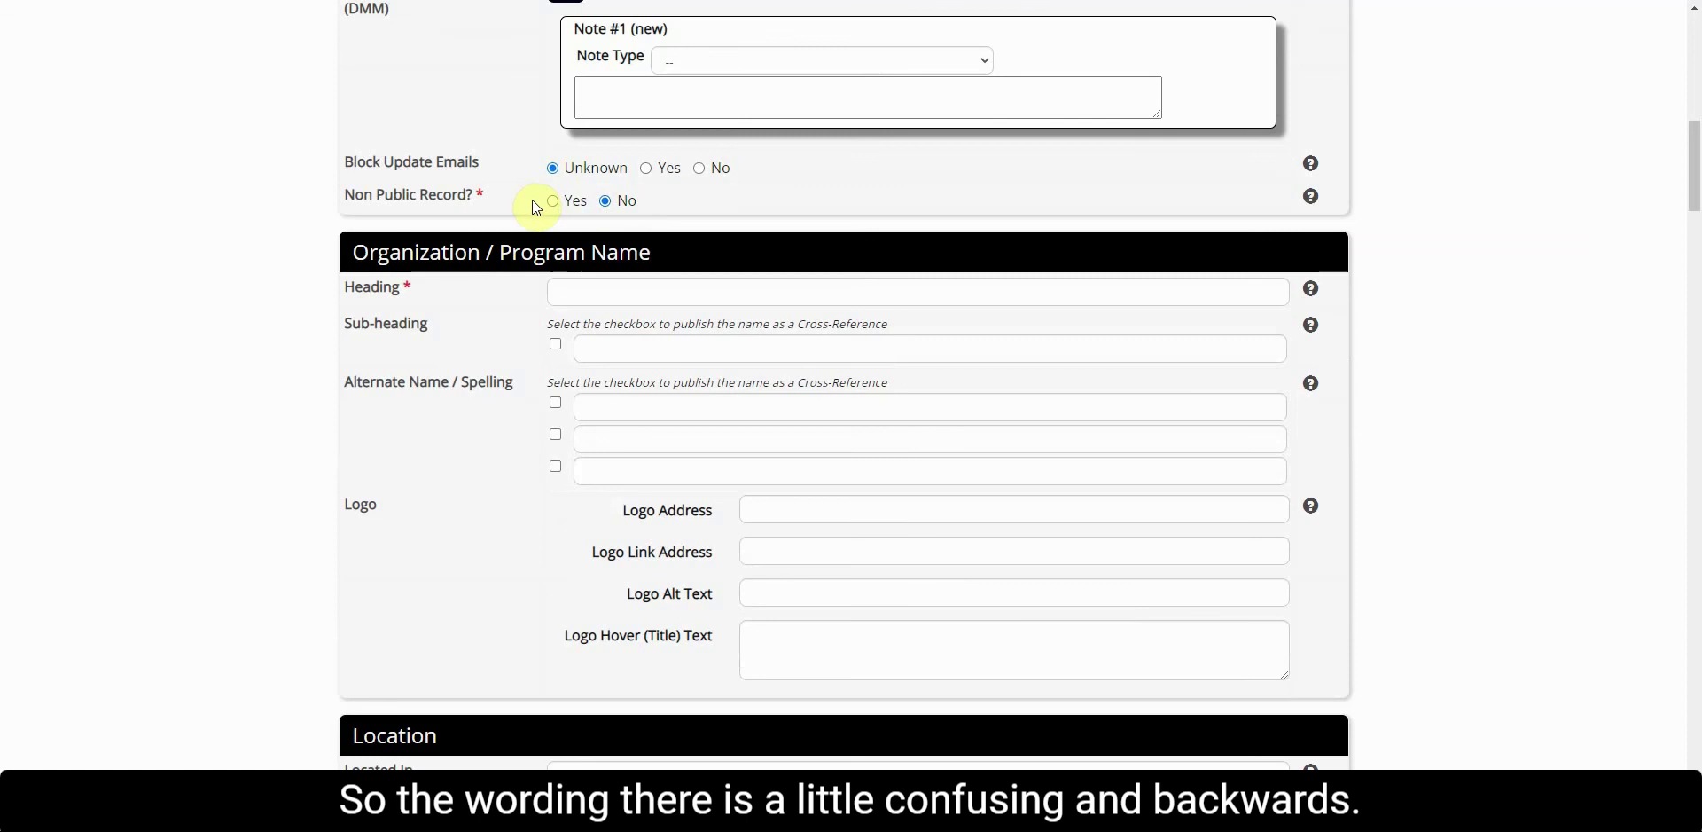
Step: Mark the Sub-heading for publishing as a cross-reference and place the cursor in its name field
scroll(536, 207, down, 1)
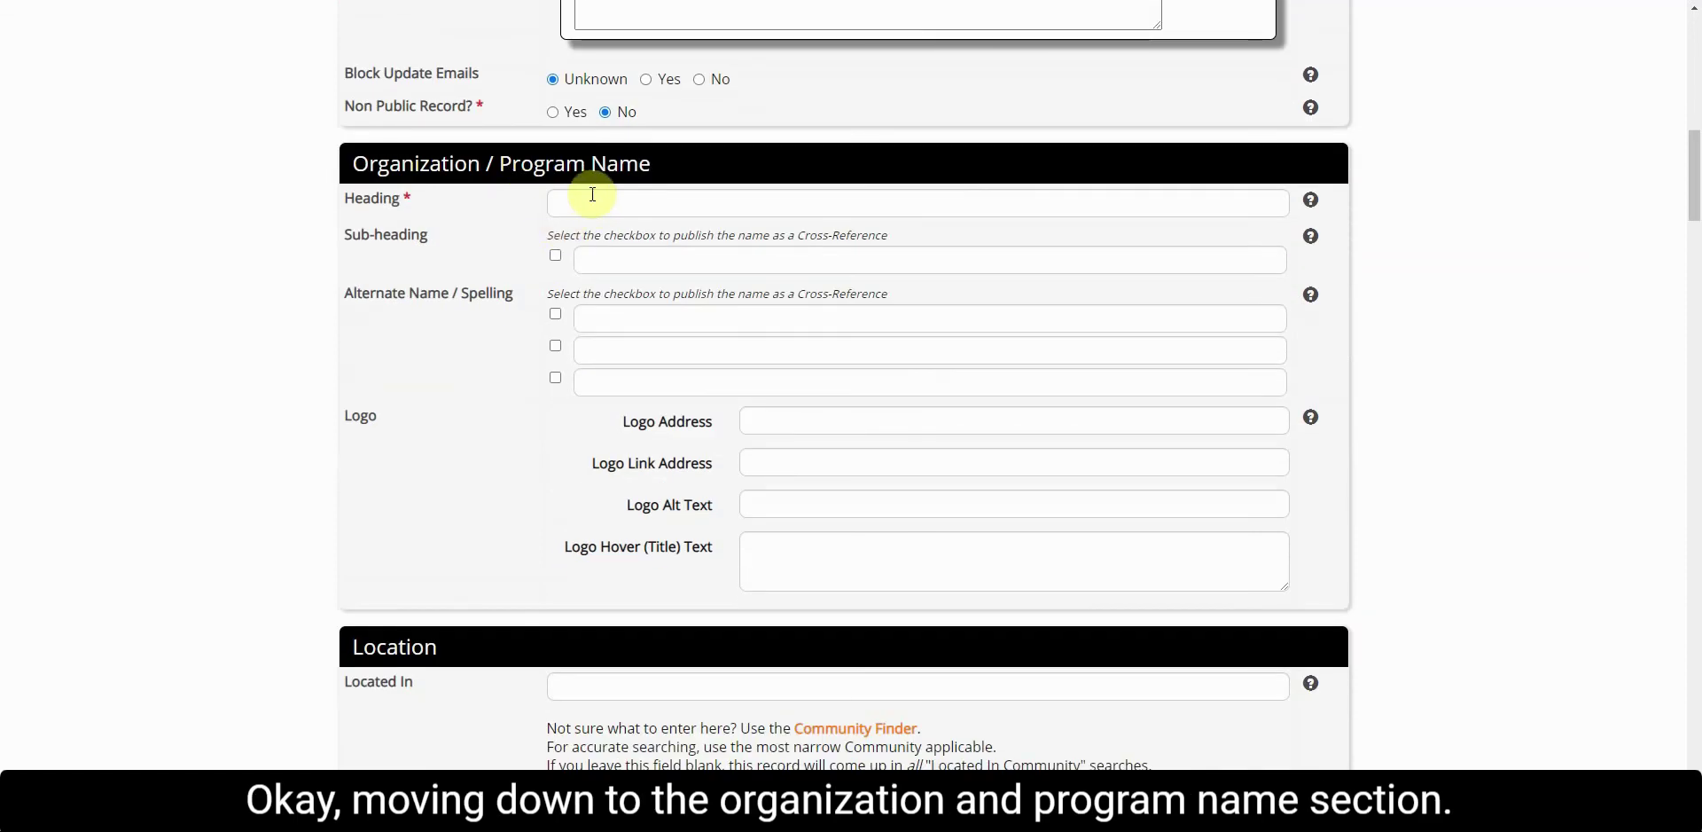
click(596, 199)
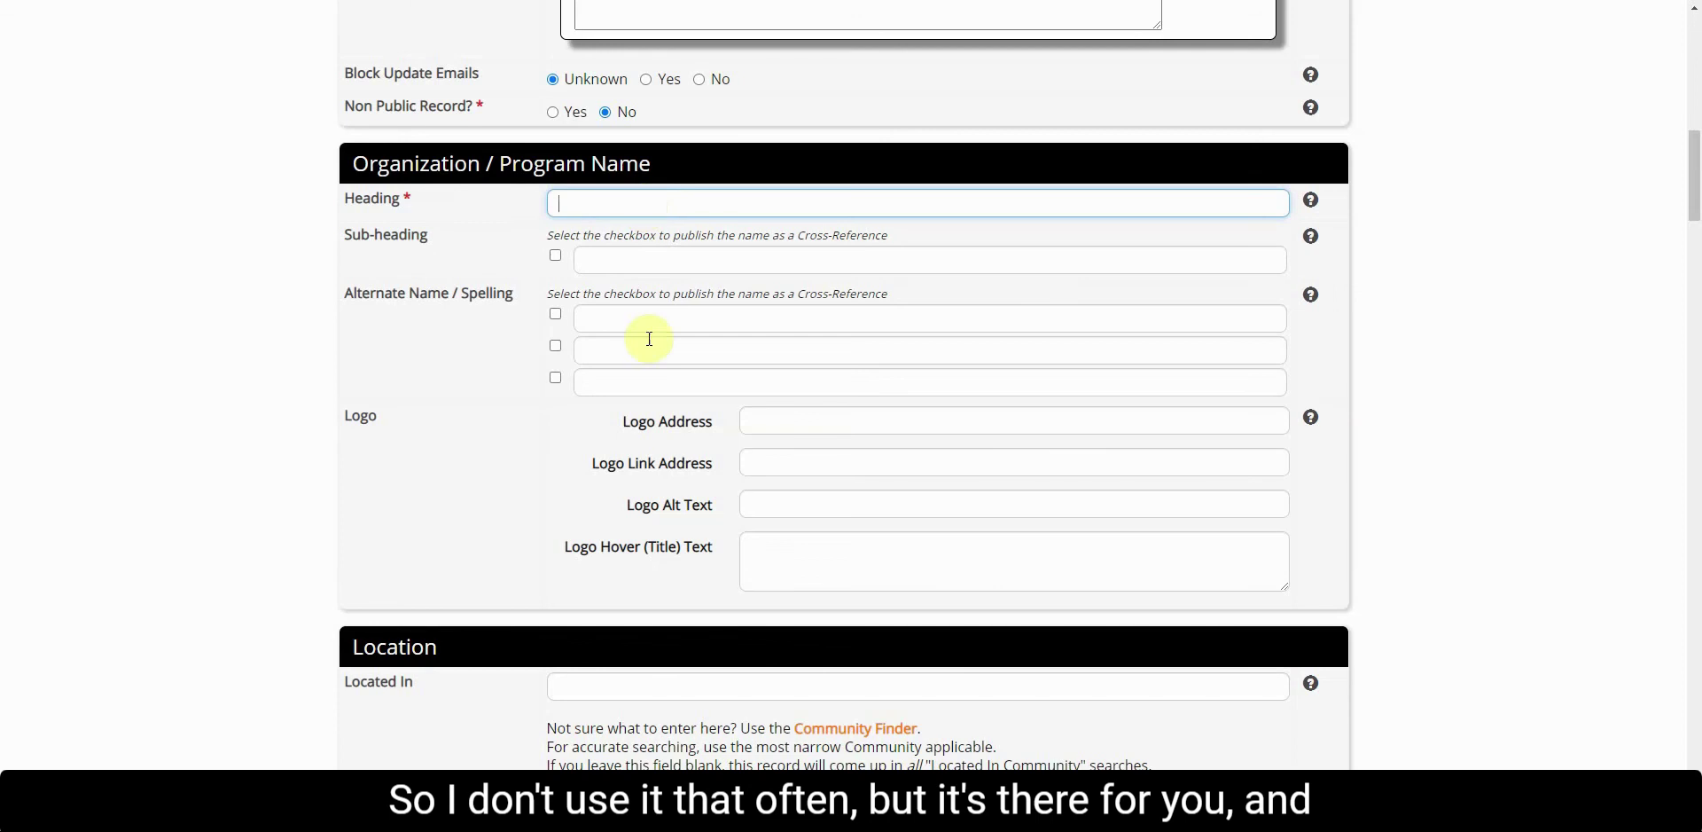
click(556, 256)
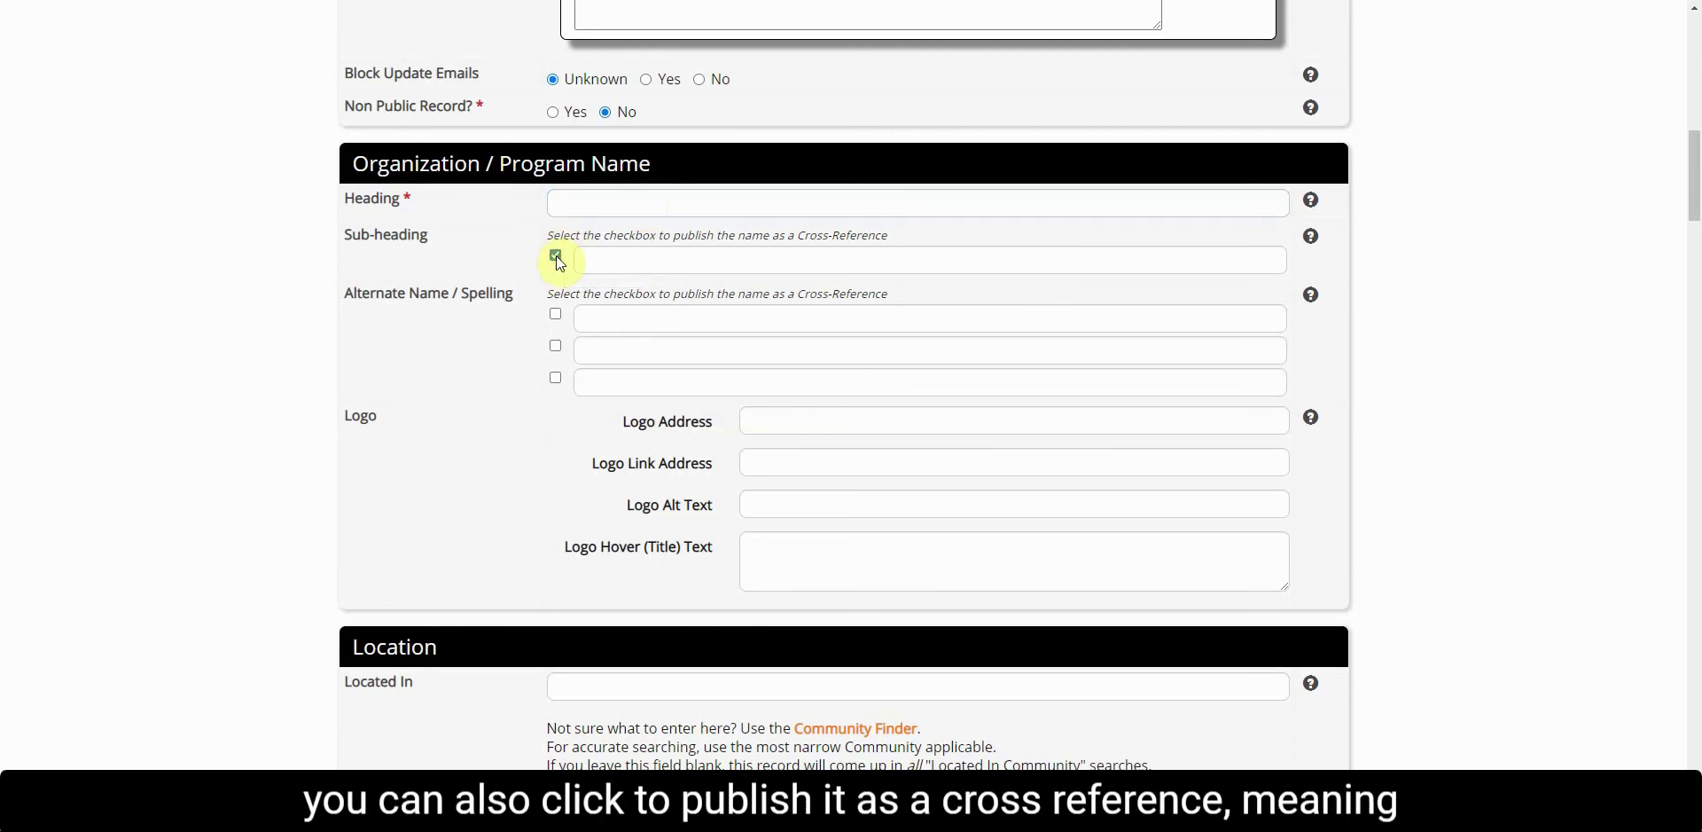
click(631, 258)
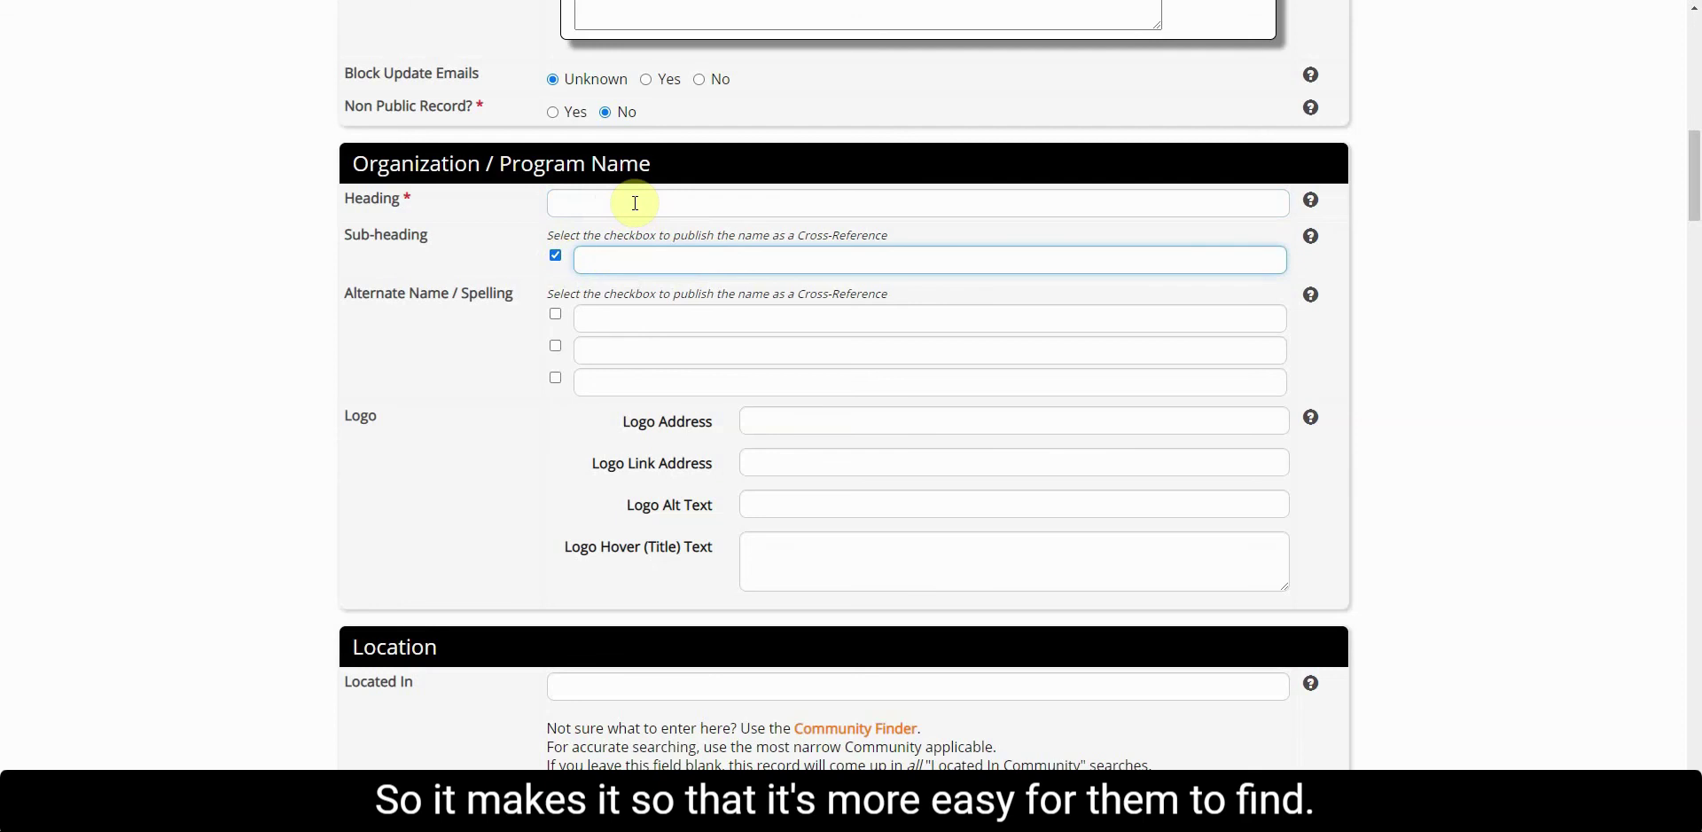
Step: Mark the first Alternate Name / Spelling entry for publishing as a cross-reference and place the cursor in its name field
click(554, 315)
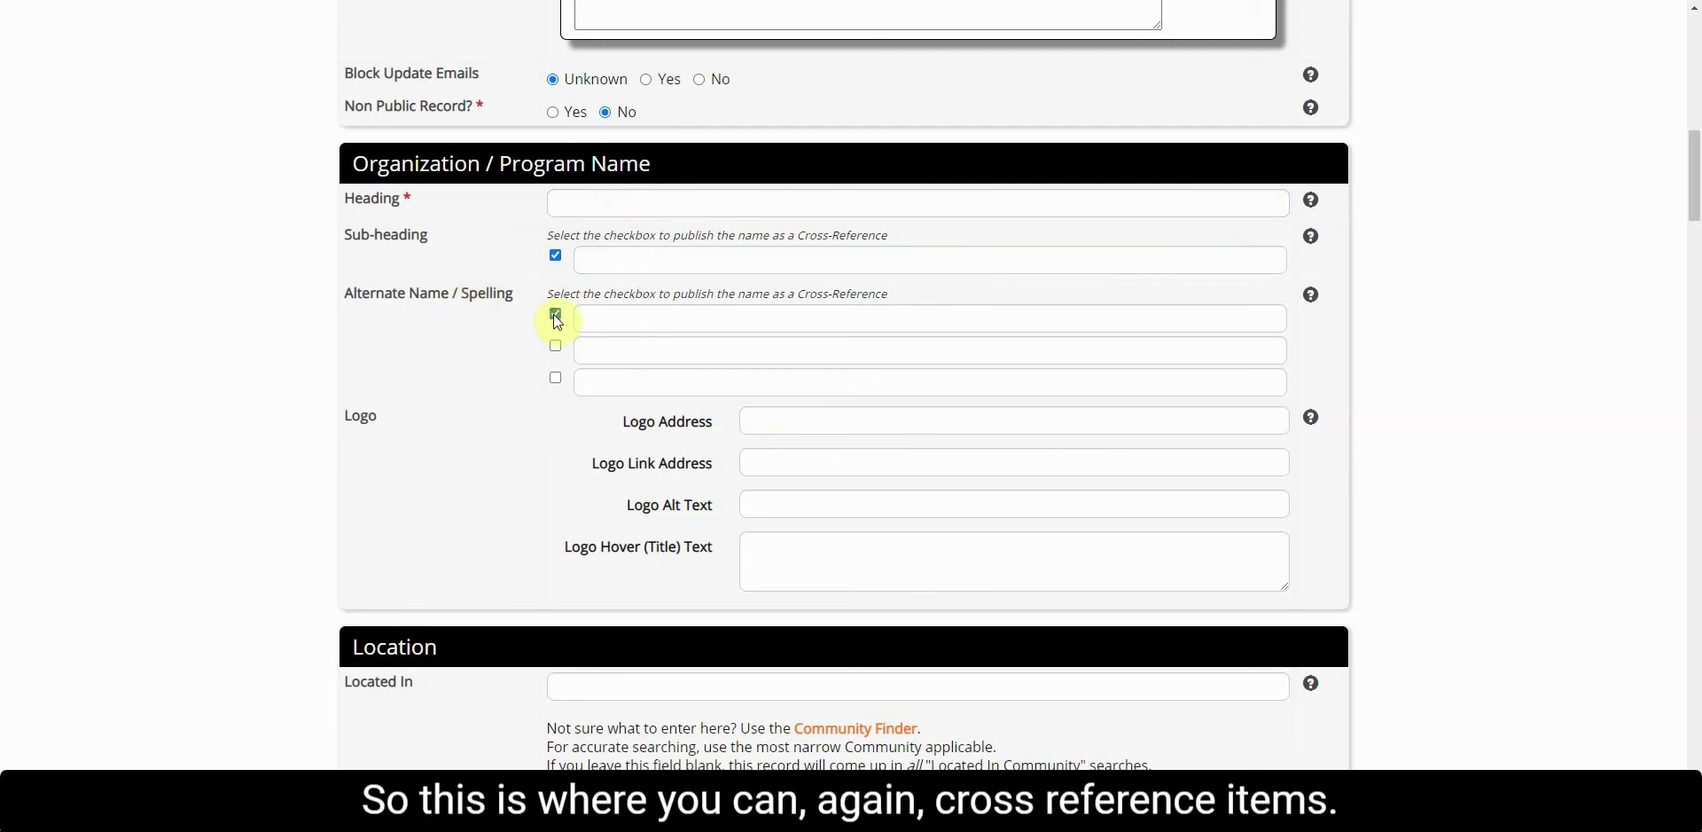
click(638, 315)
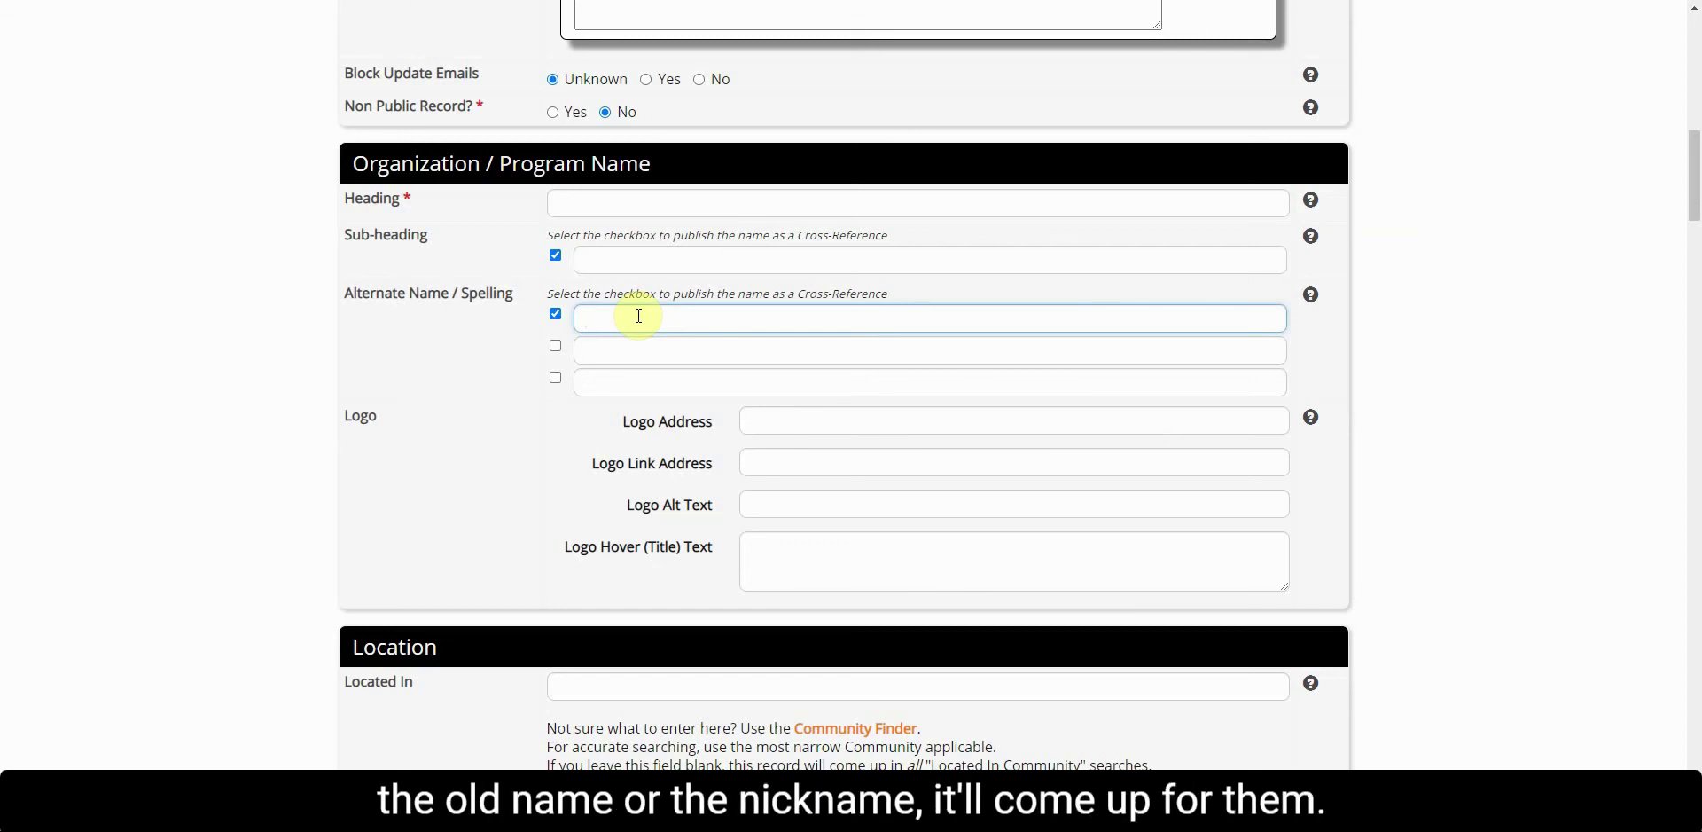
Step: Place the cursor in the Located In field of the Location section
scroll(639, 315, down, 2)
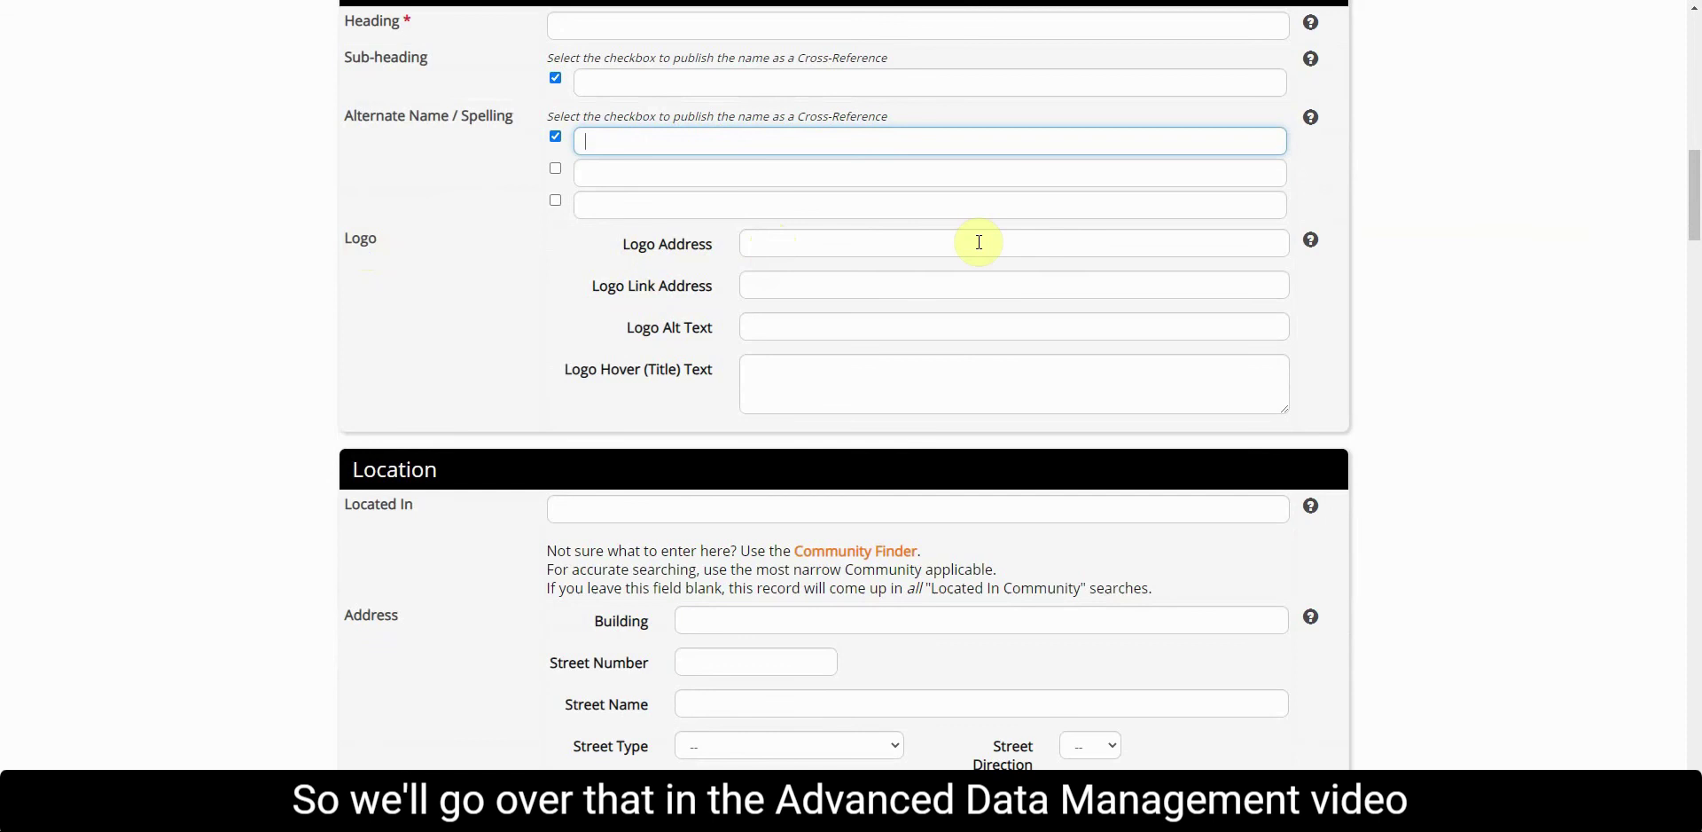
scroll(979, 241, down, 3)
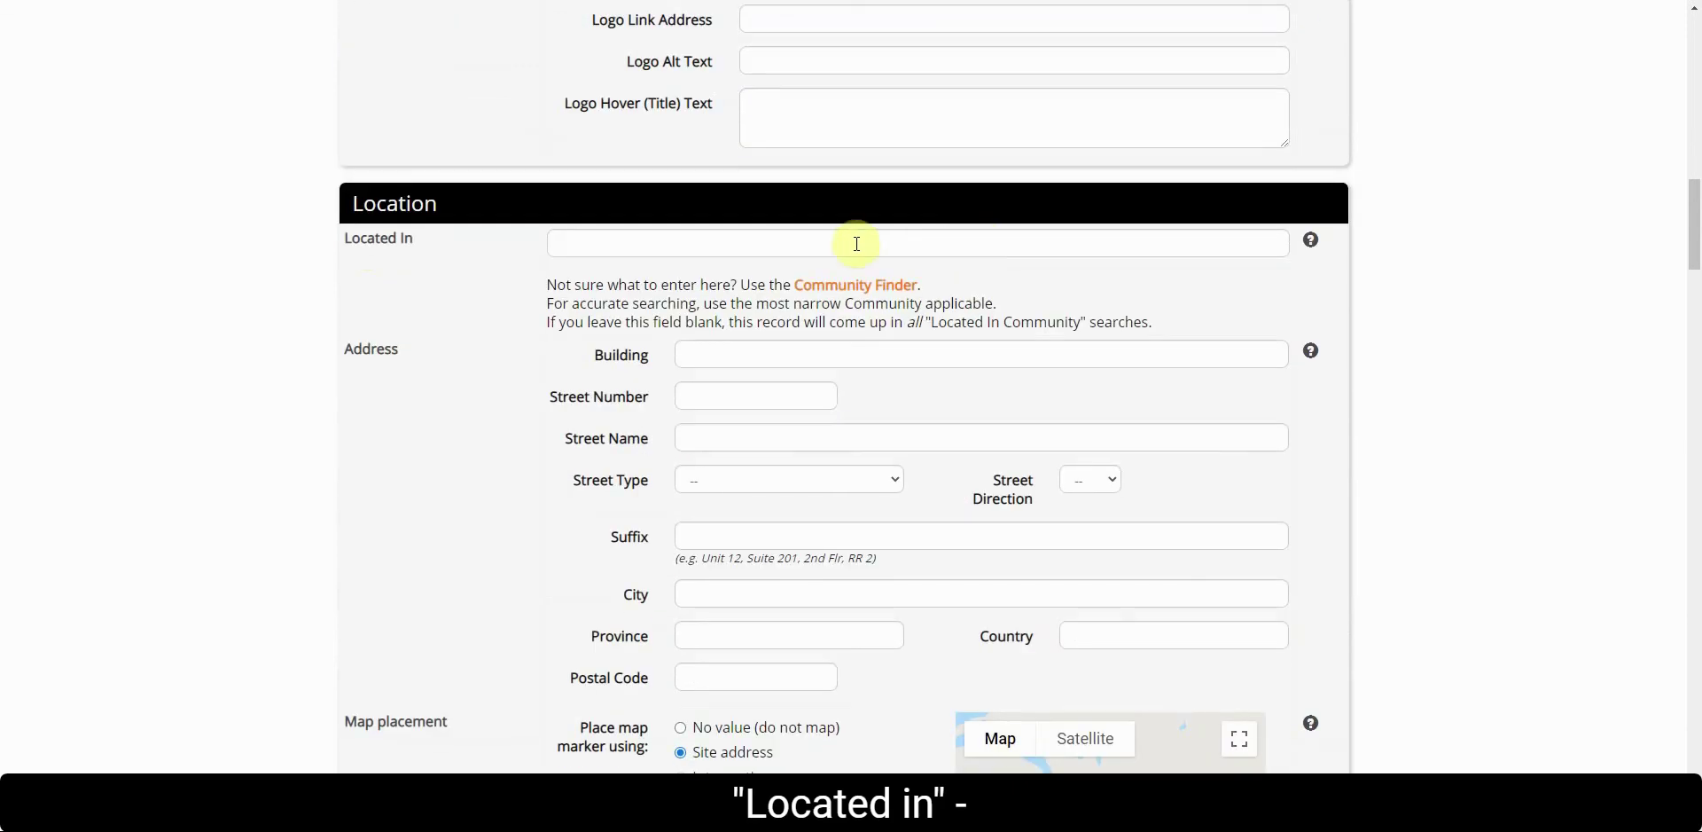
click(582, 249)
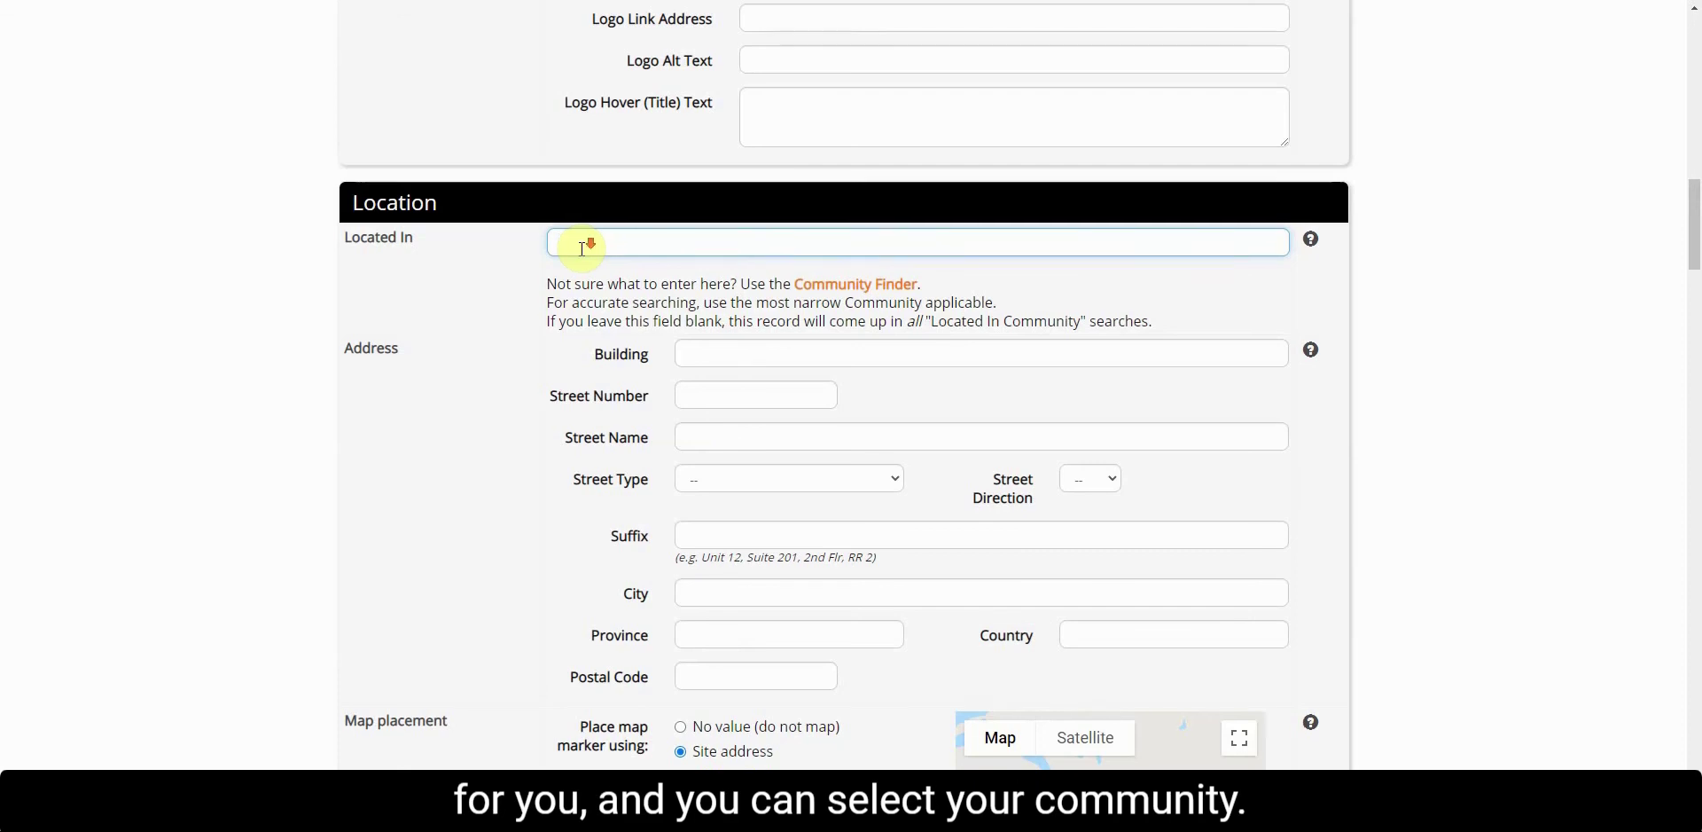
Step: Enter Main as the street name in the Address, leaving the word Street out of the field
scroll(696, 258, down, 2)
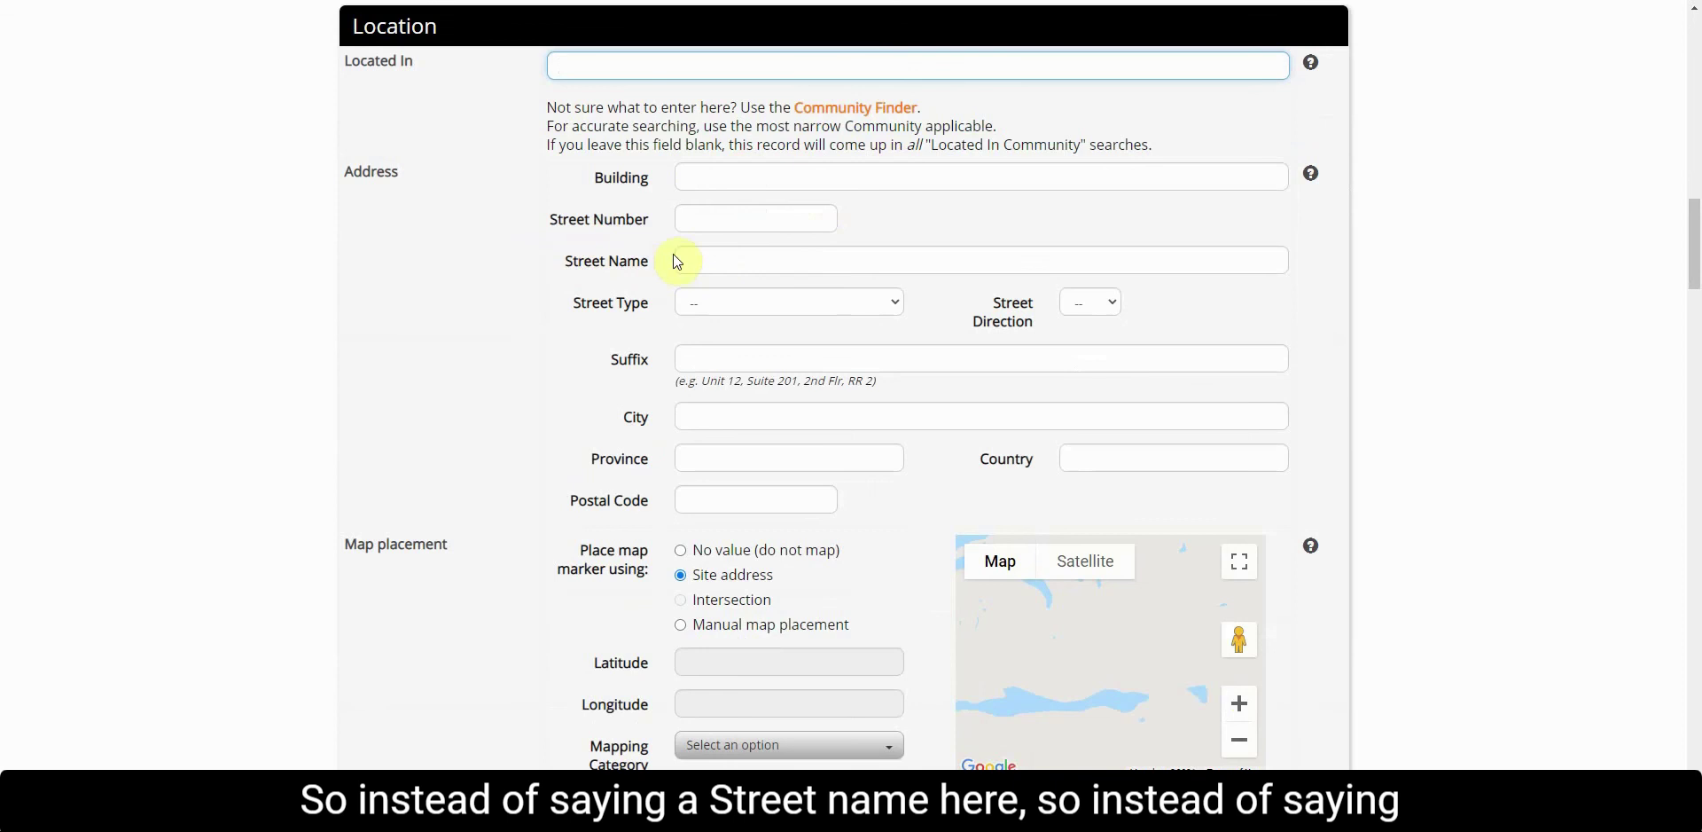
click(707, 259)
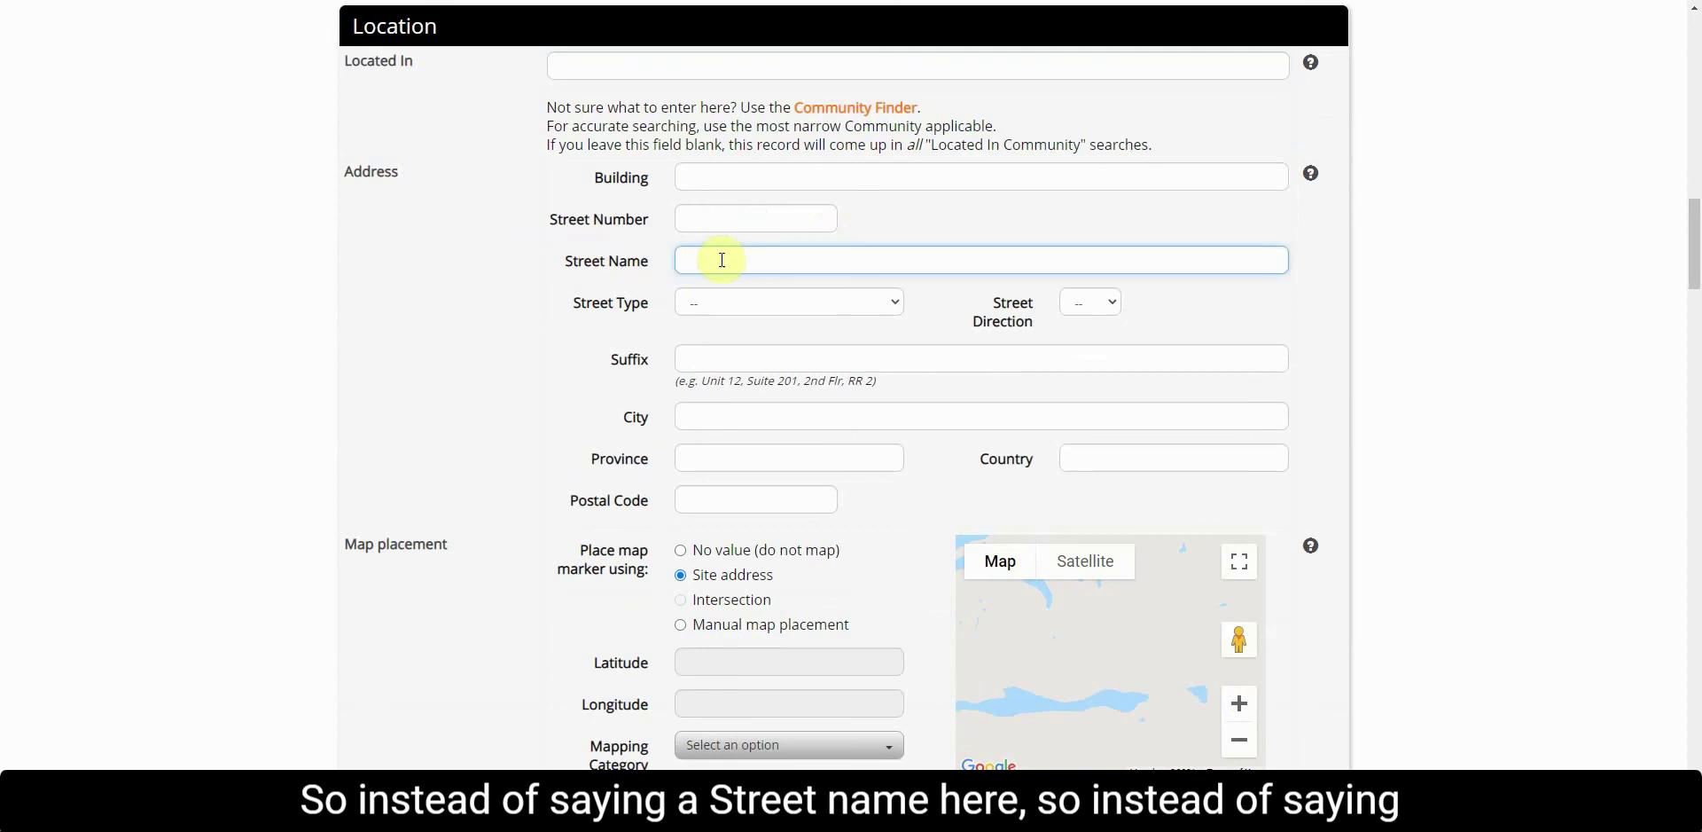
text(Main Str)
text(eet)
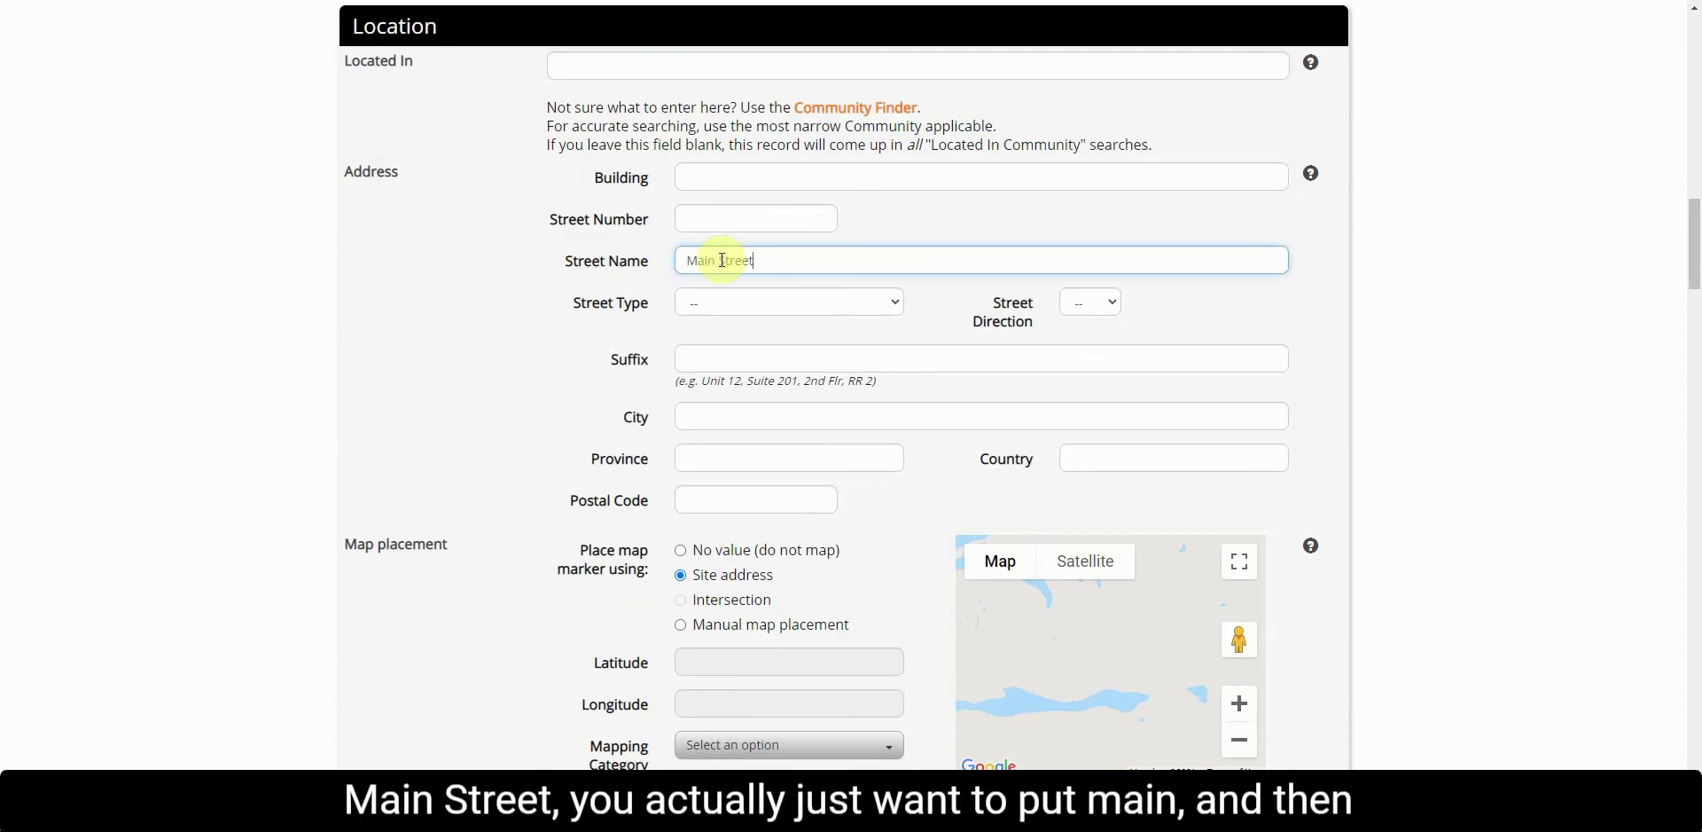
double_click(761, 263)
key(BackSpace)
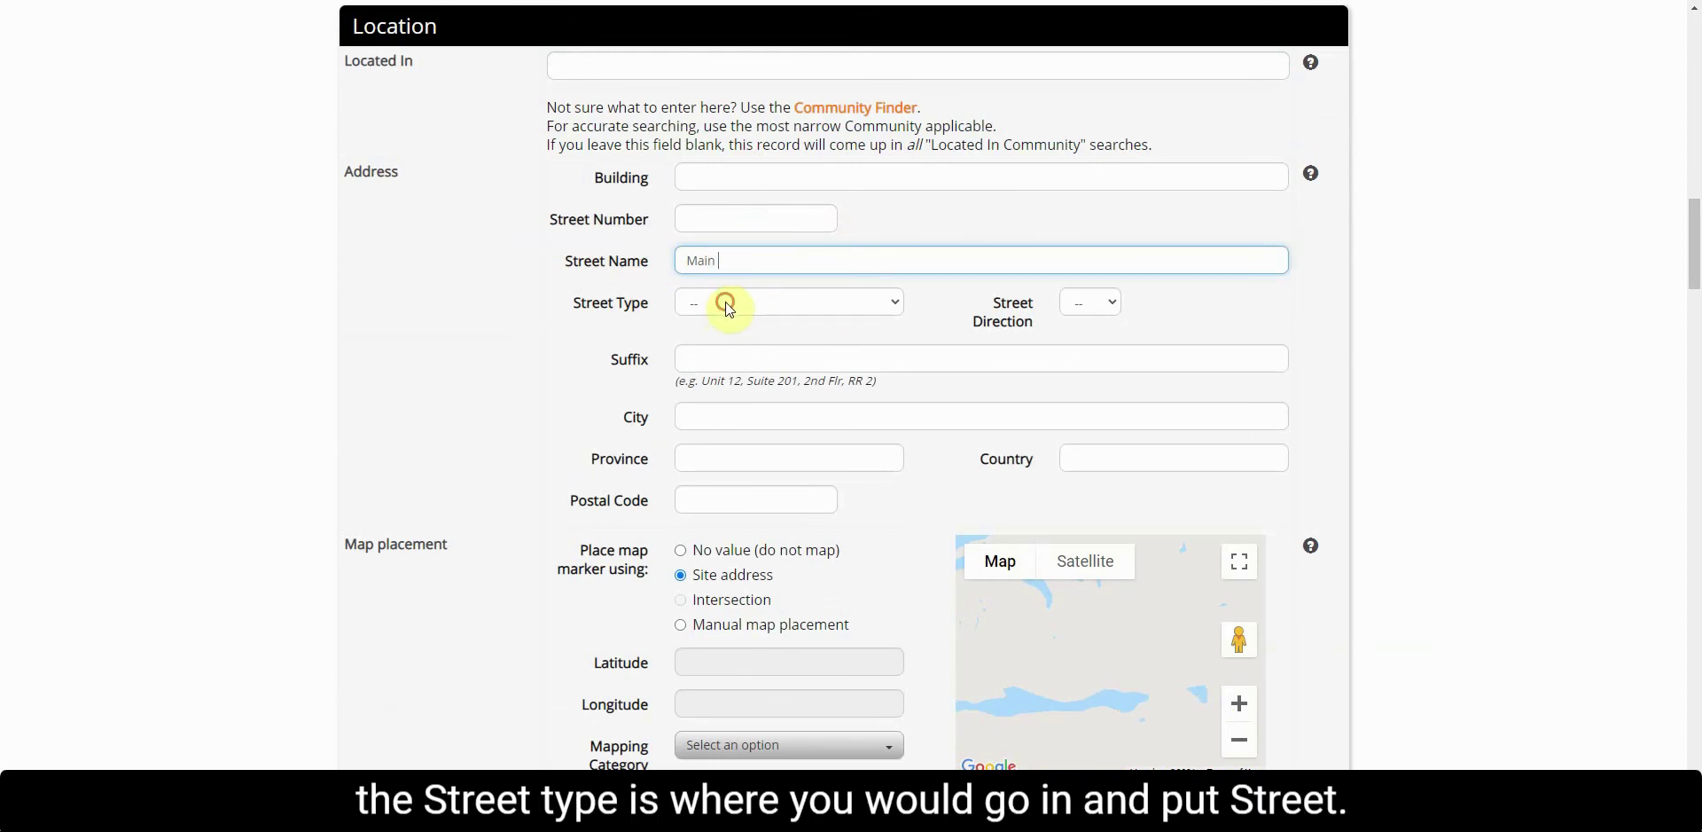
Step: Set the address's Street Type to St
click(722, 302)
scroll(745, 647, down, 3)
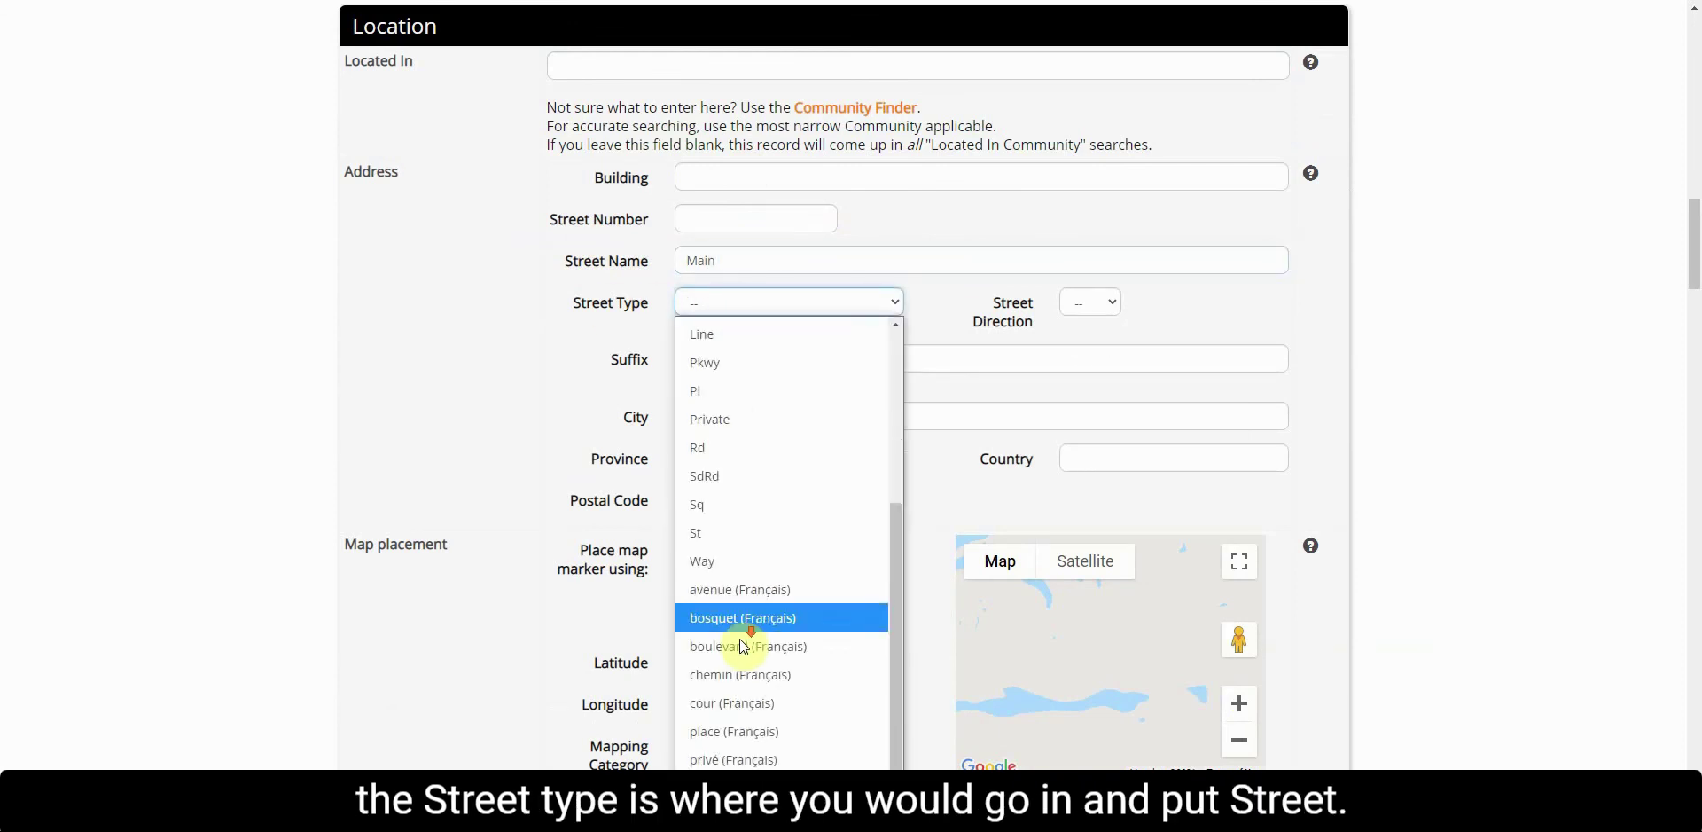
click(709, 533)
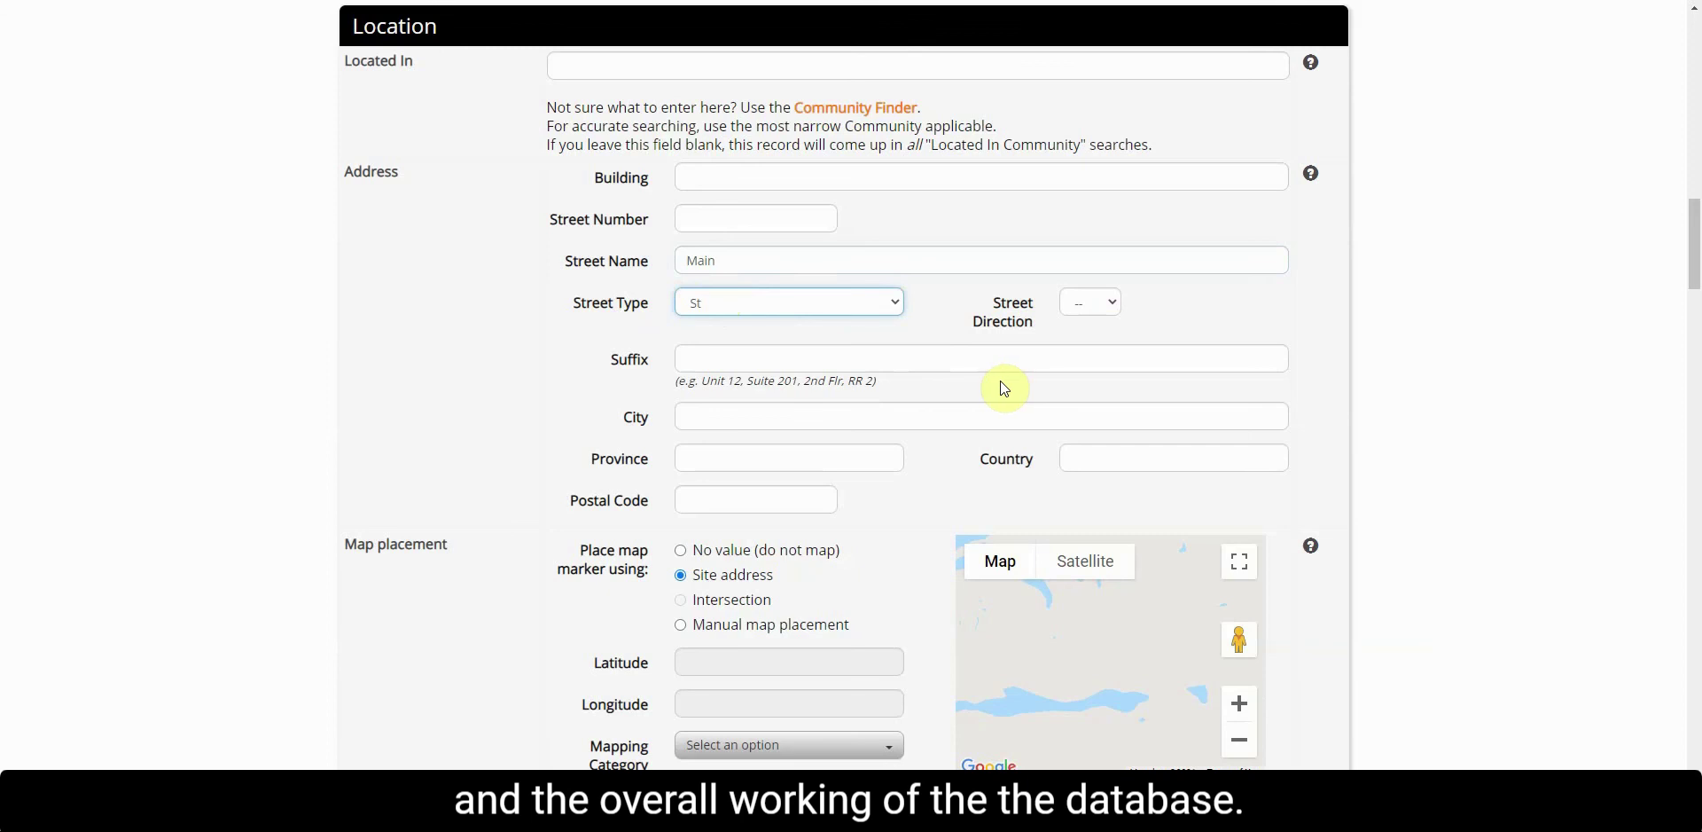
Step: Try the No value (do not map) option for map placement, then place the marker by Site address and refresh its location
scroll(758, 395, down, 2)
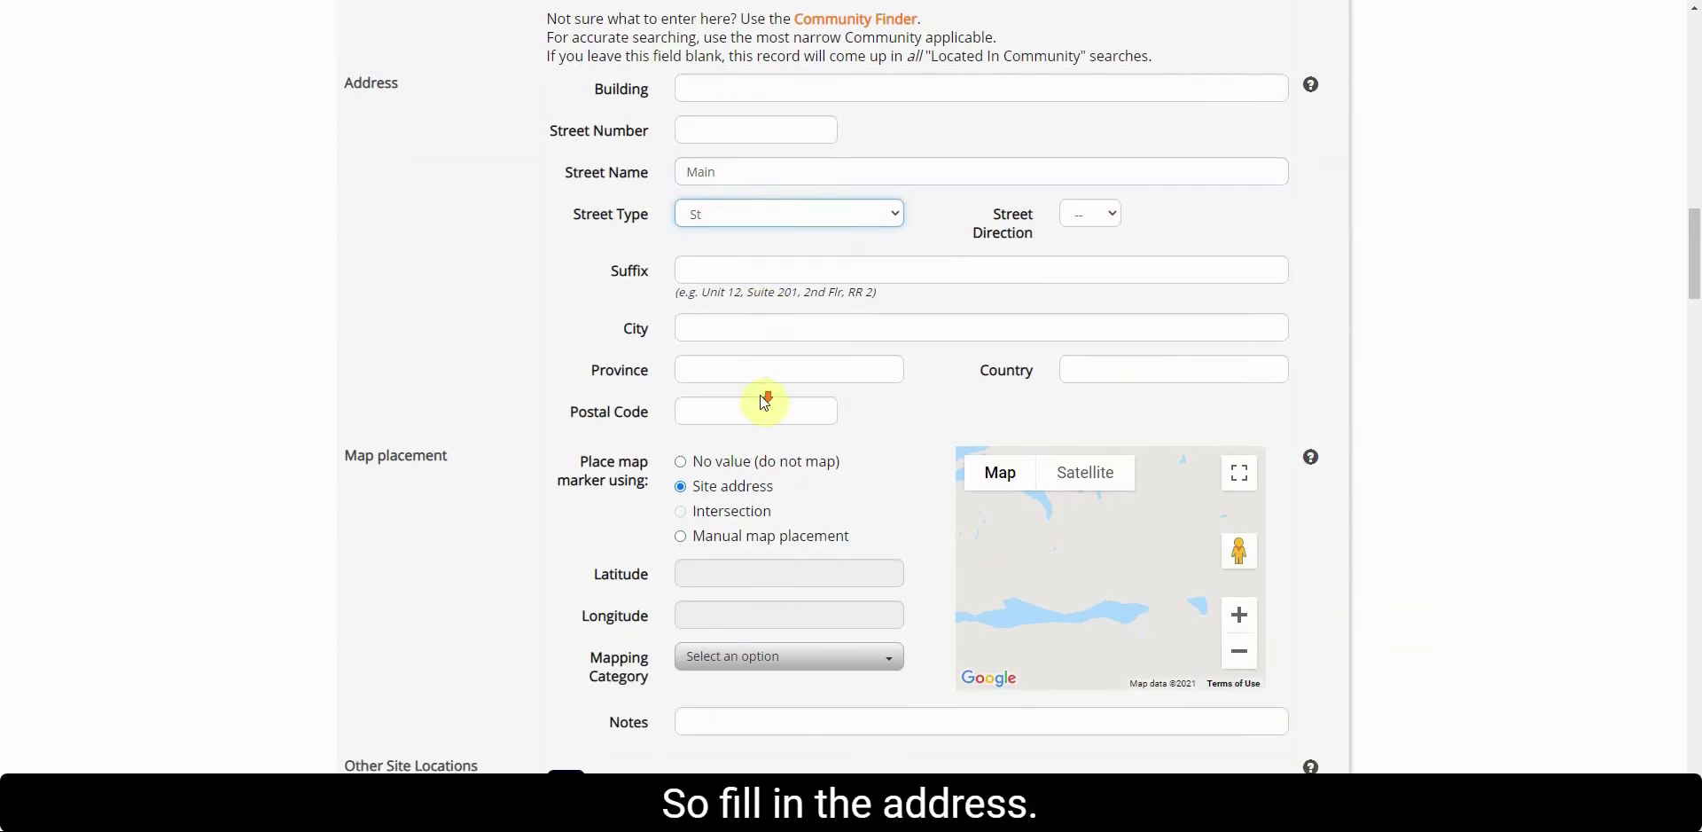
scroll(601, 295, down, 1)
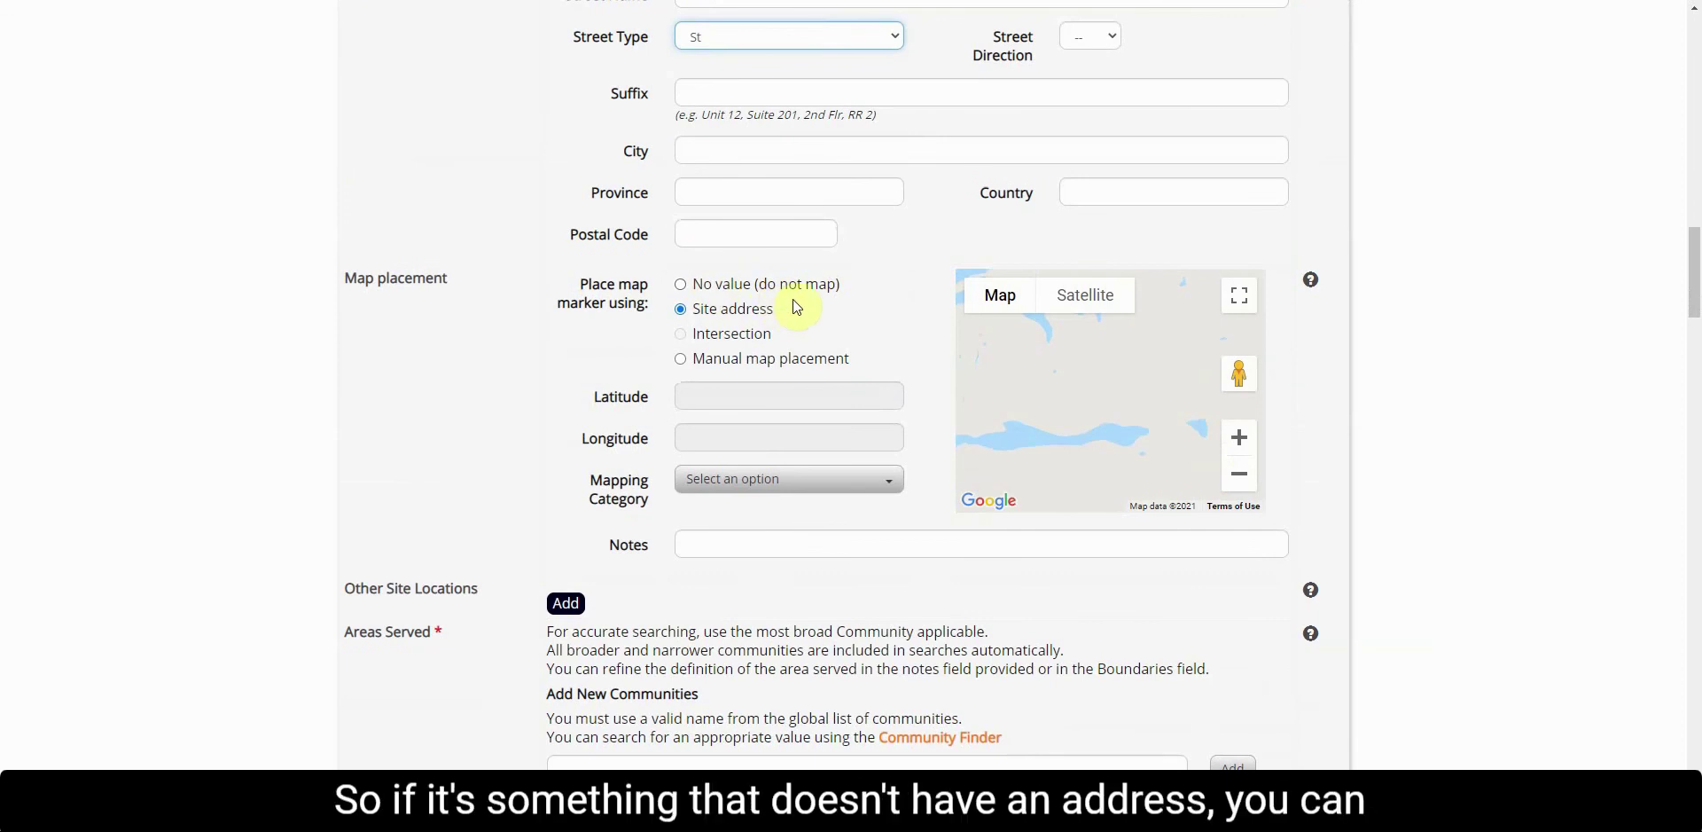
scroll(780, 293, up, 1)
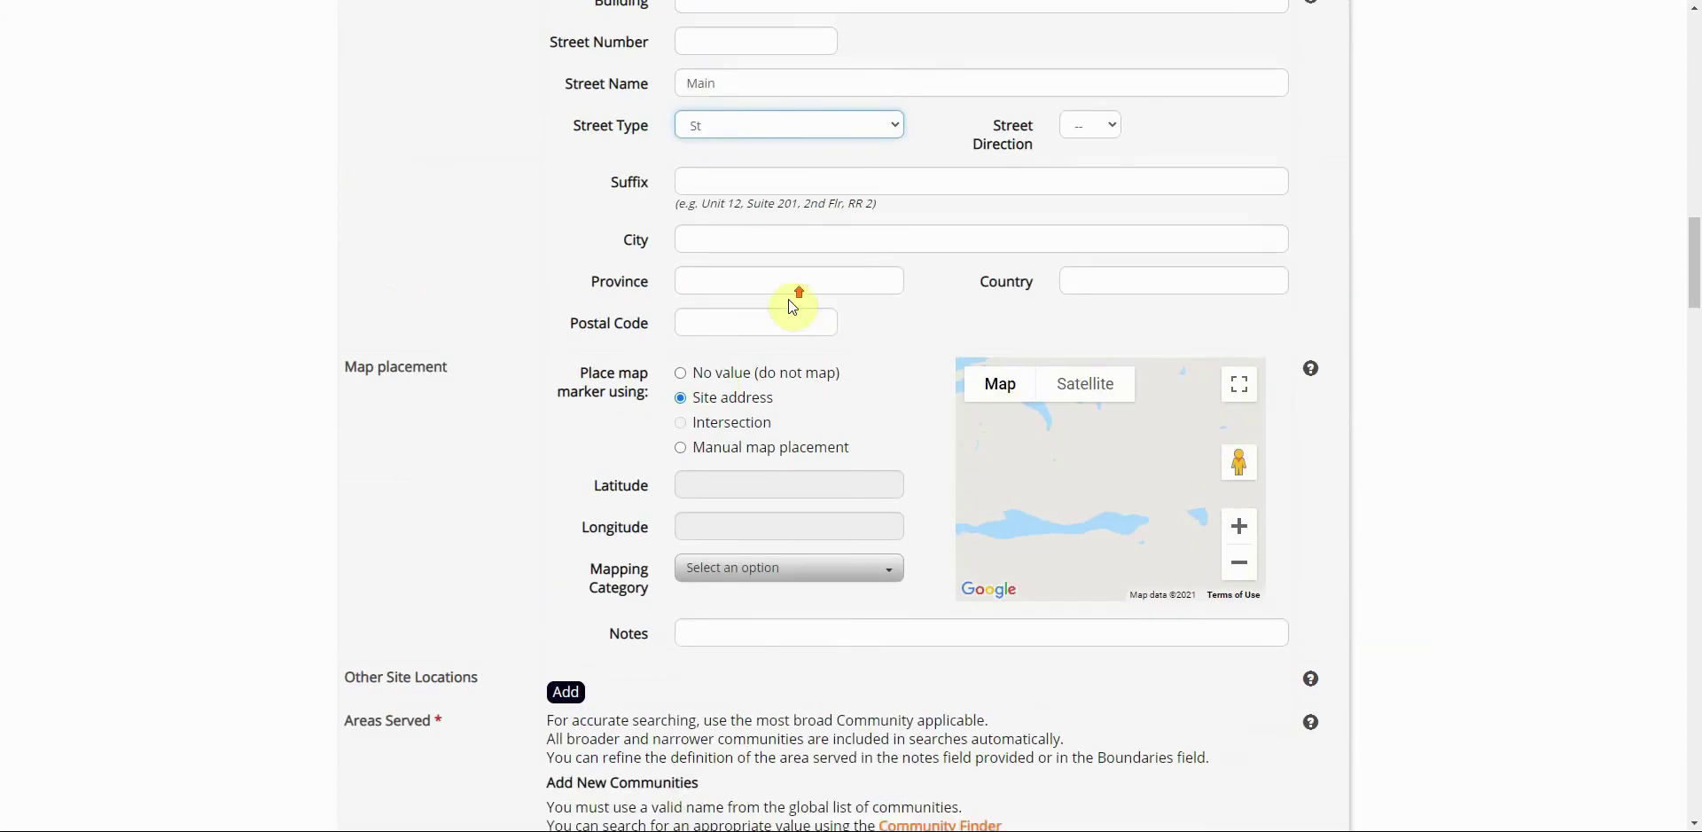
click(707, 374)
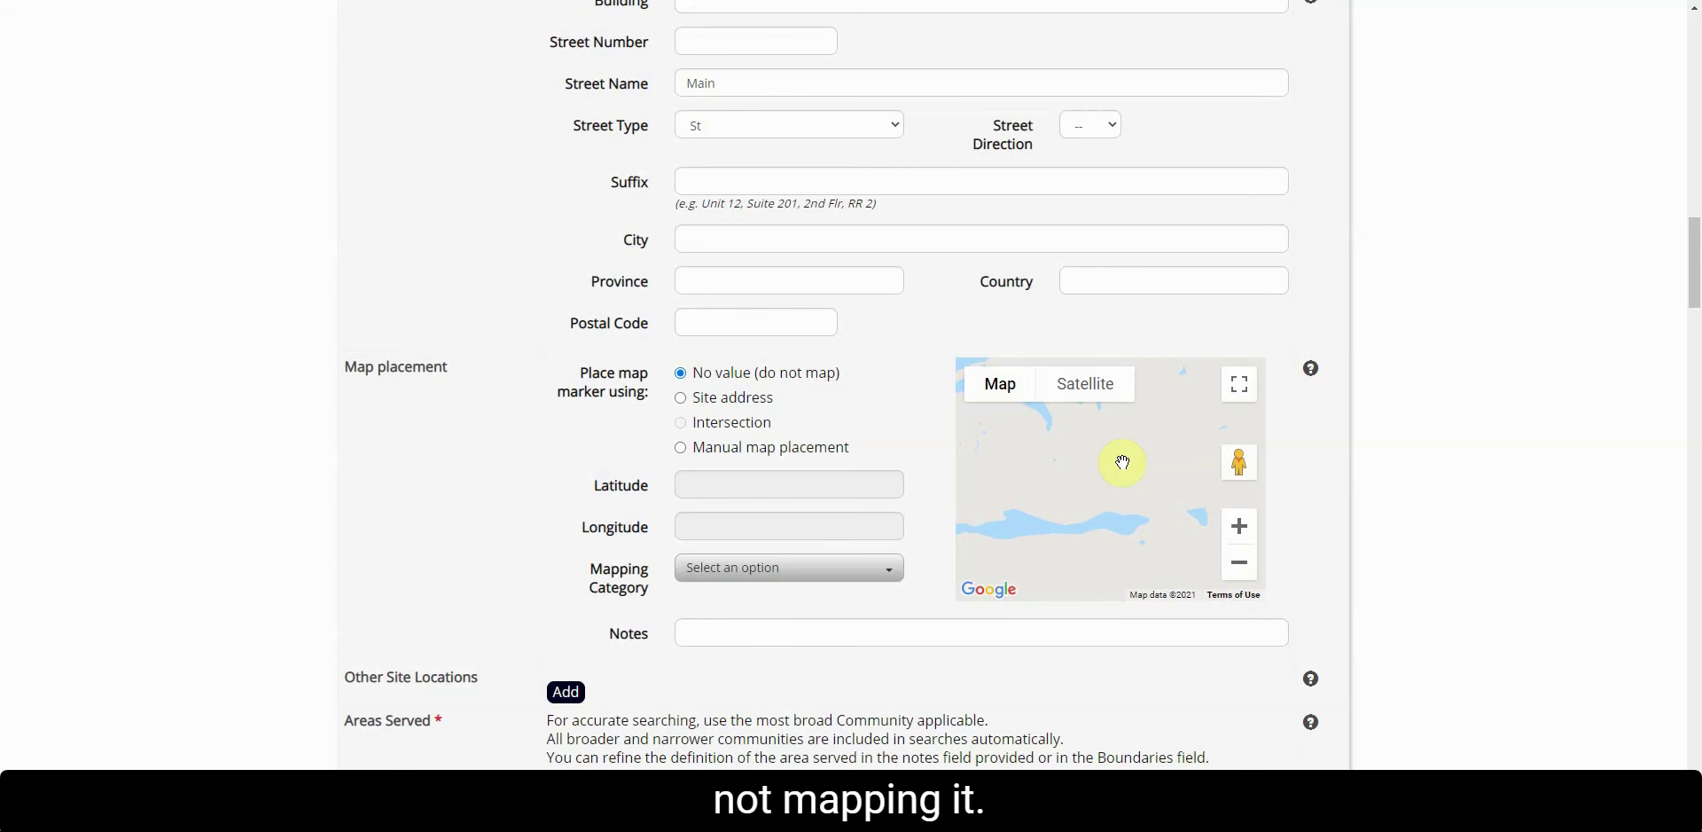
click(700, 401)
click(784, 400)
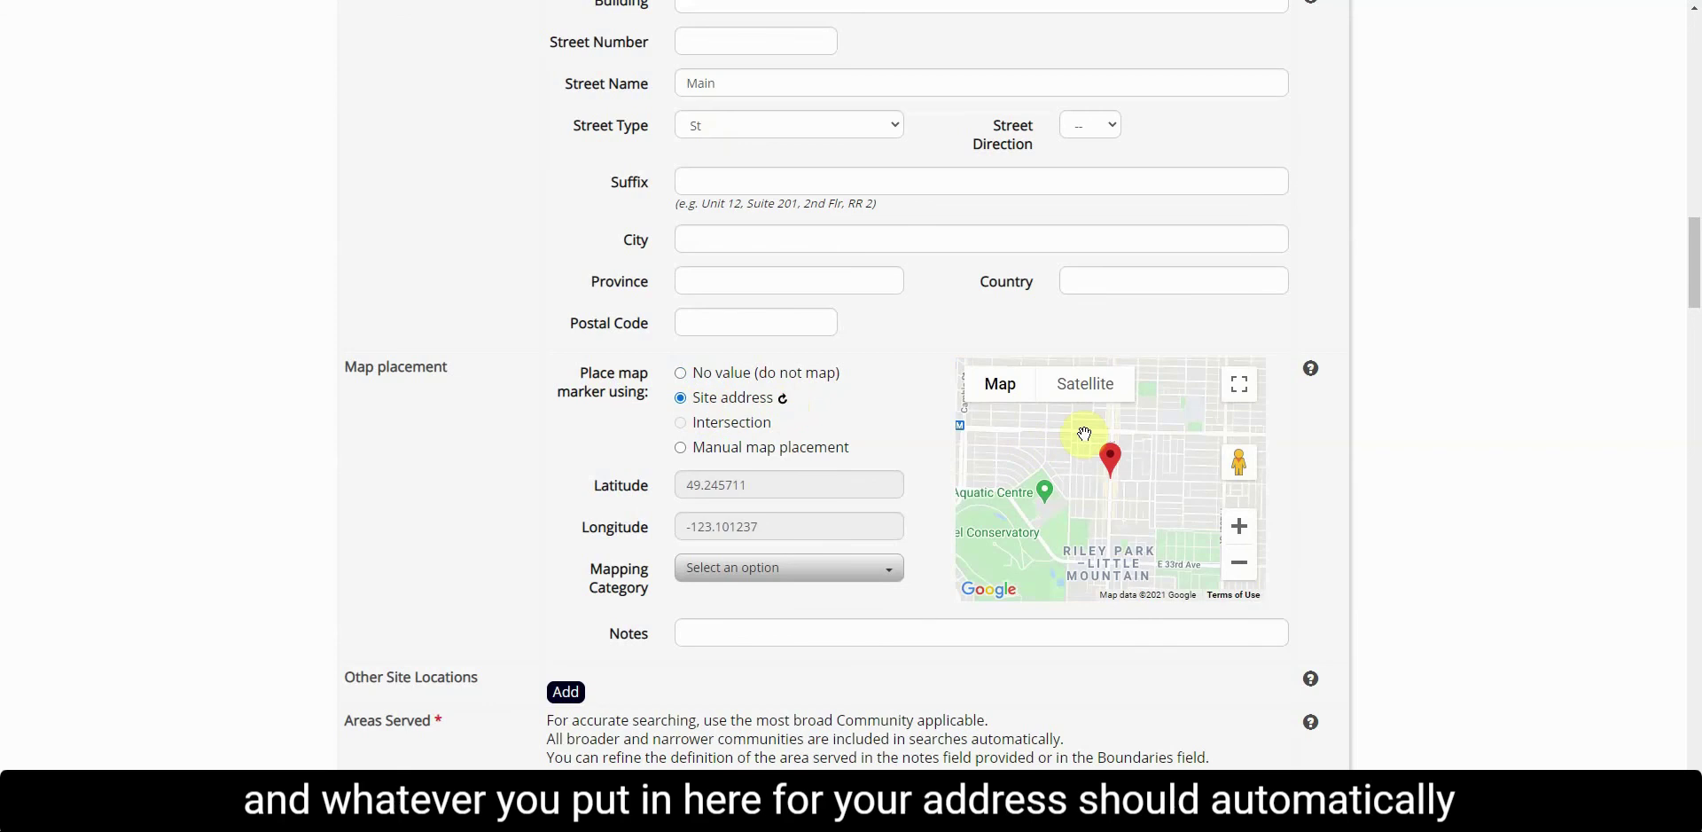
Step: Switch the map placement preview to the Satellite view
scroll(734, 132, up, 1)
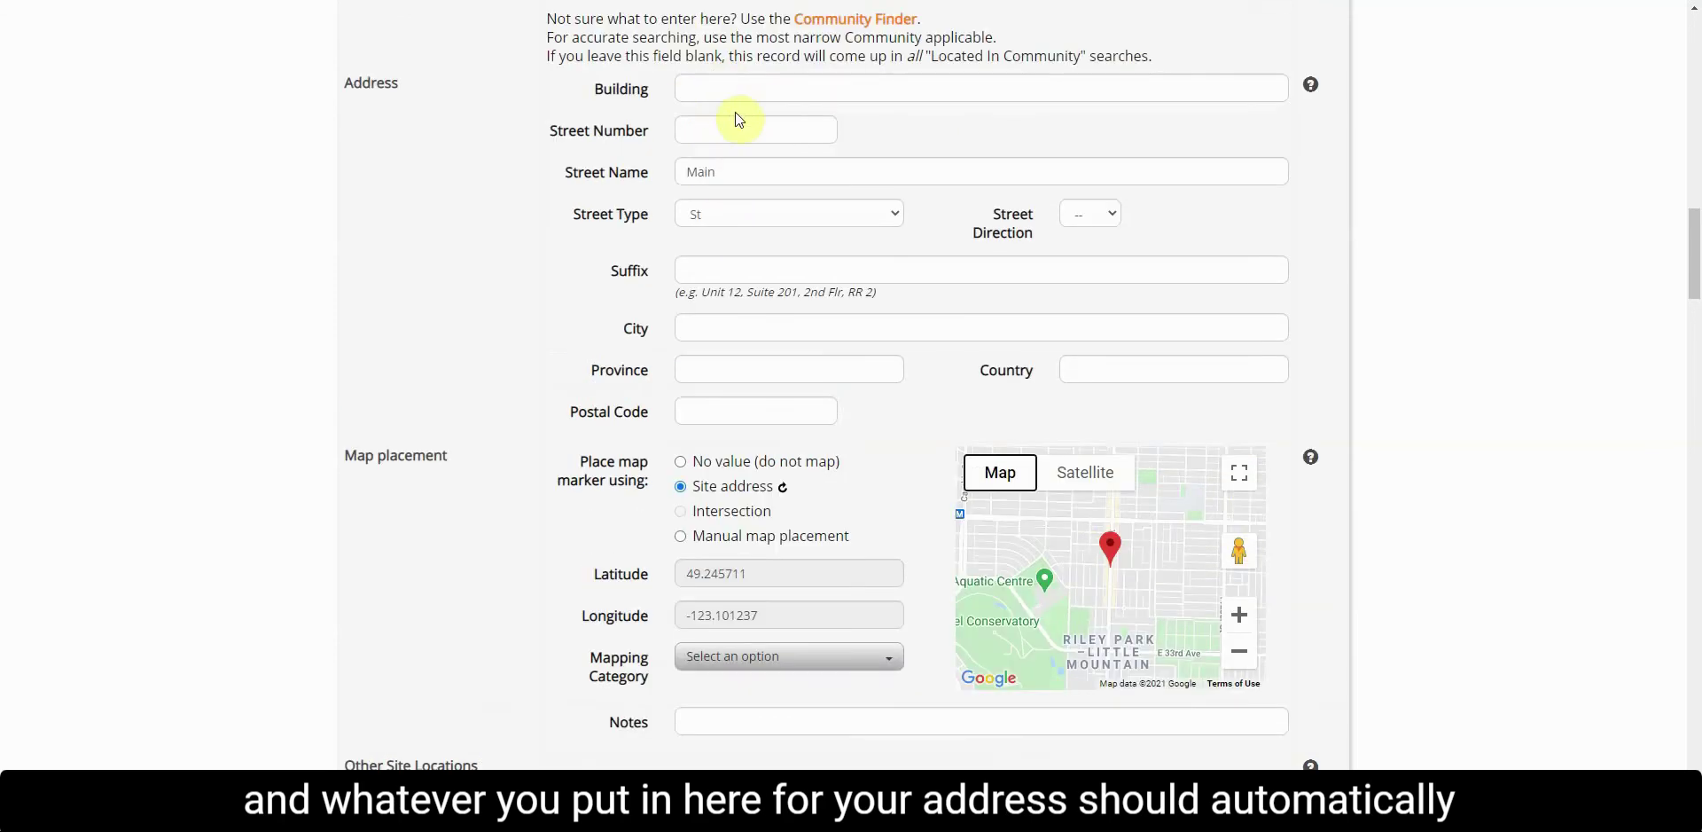
scroll(767, 355, down, 1)
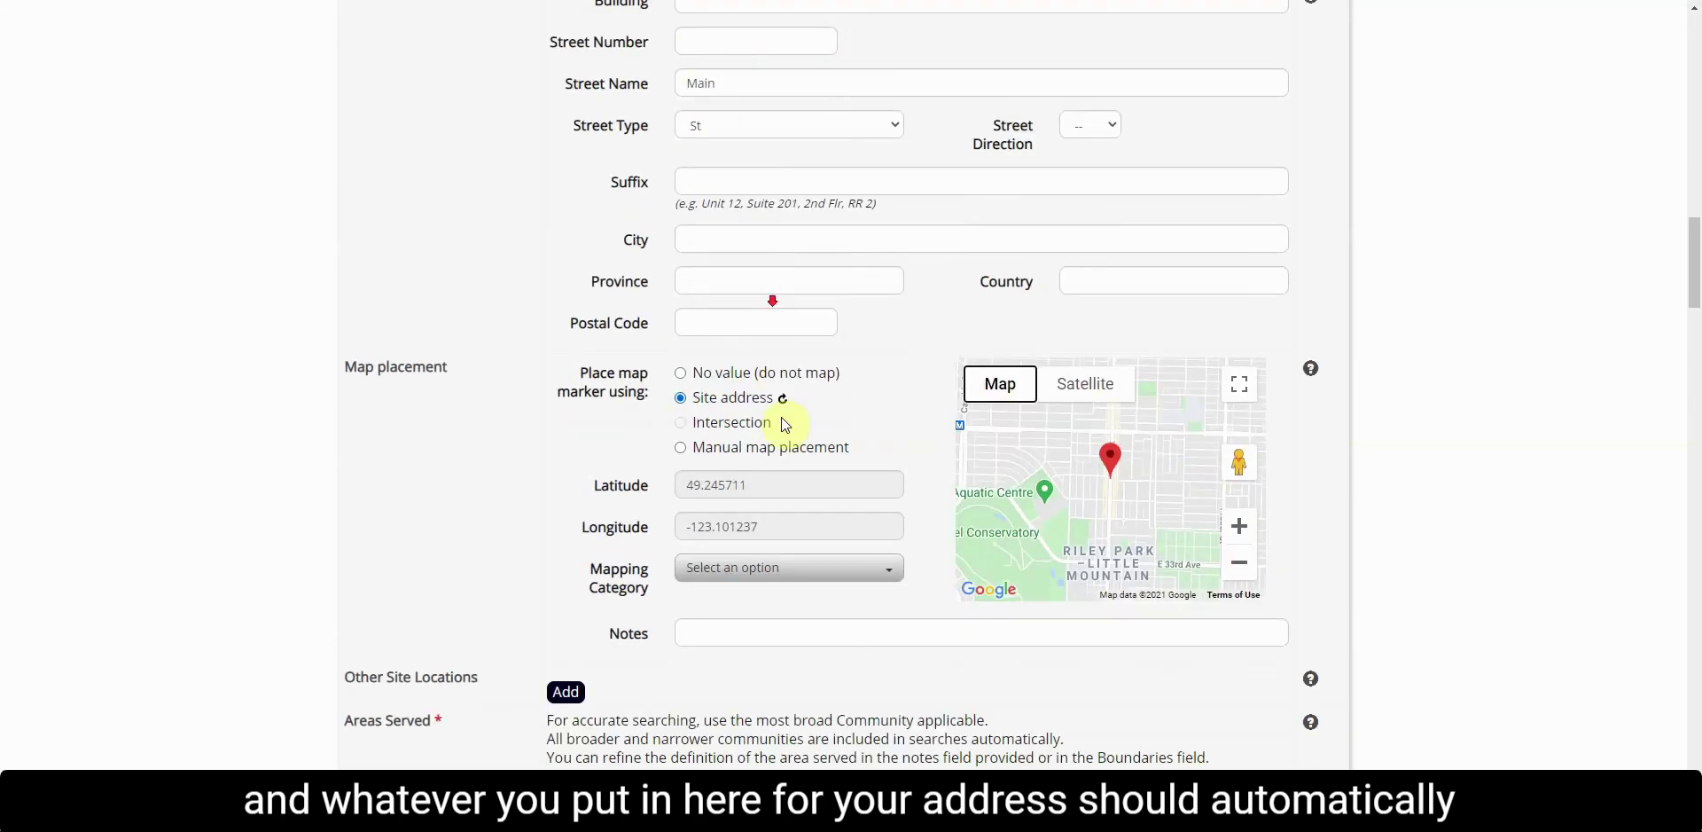
mouse_move(1011, 390)
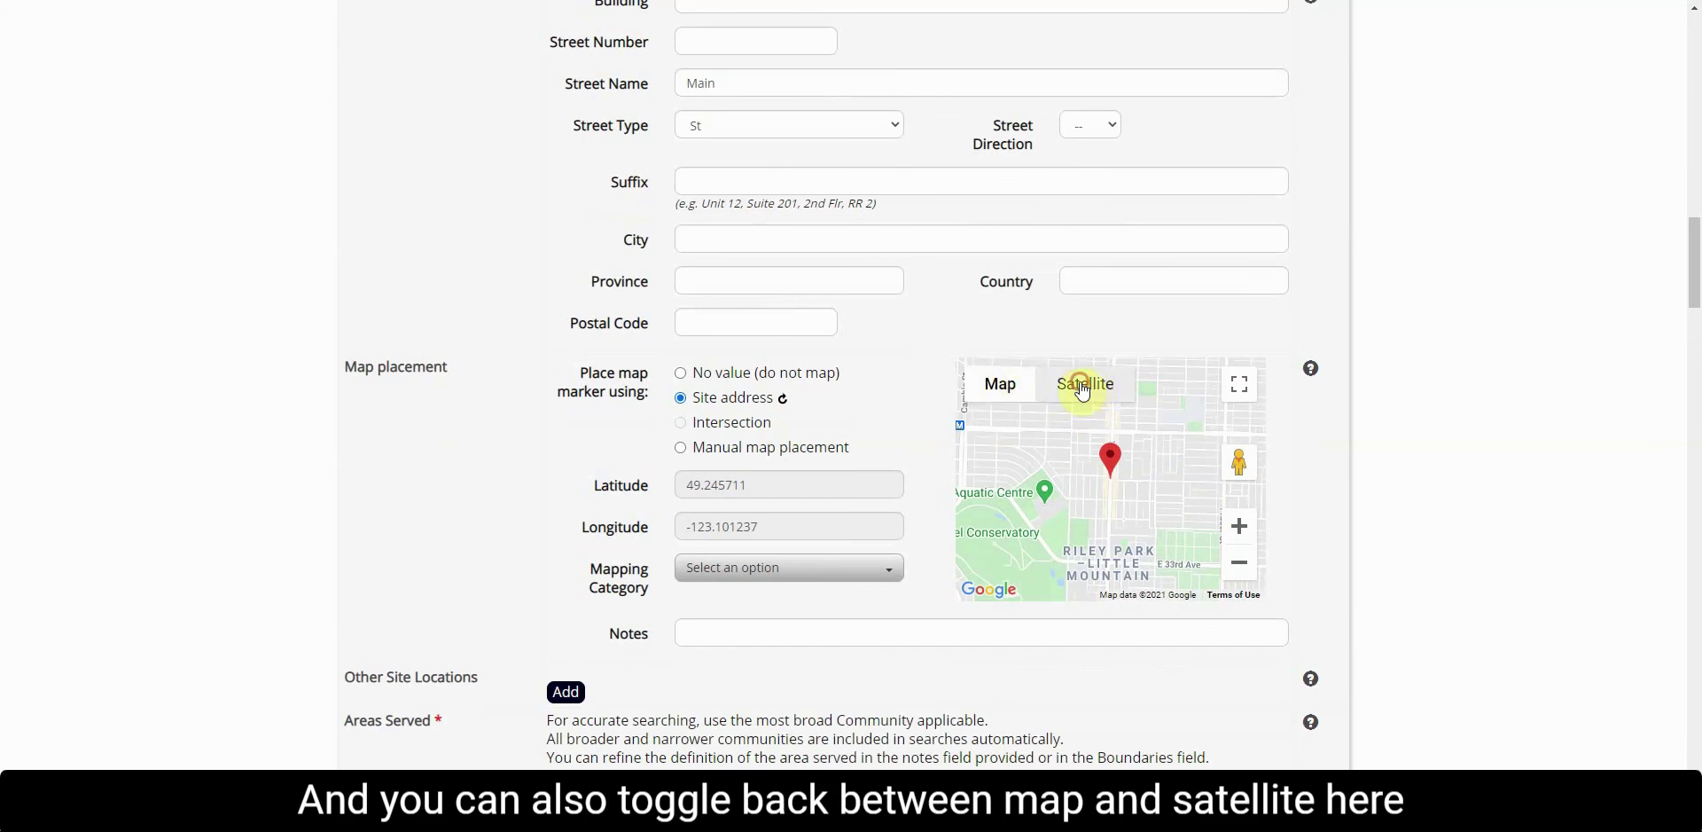
click(1084, 390)
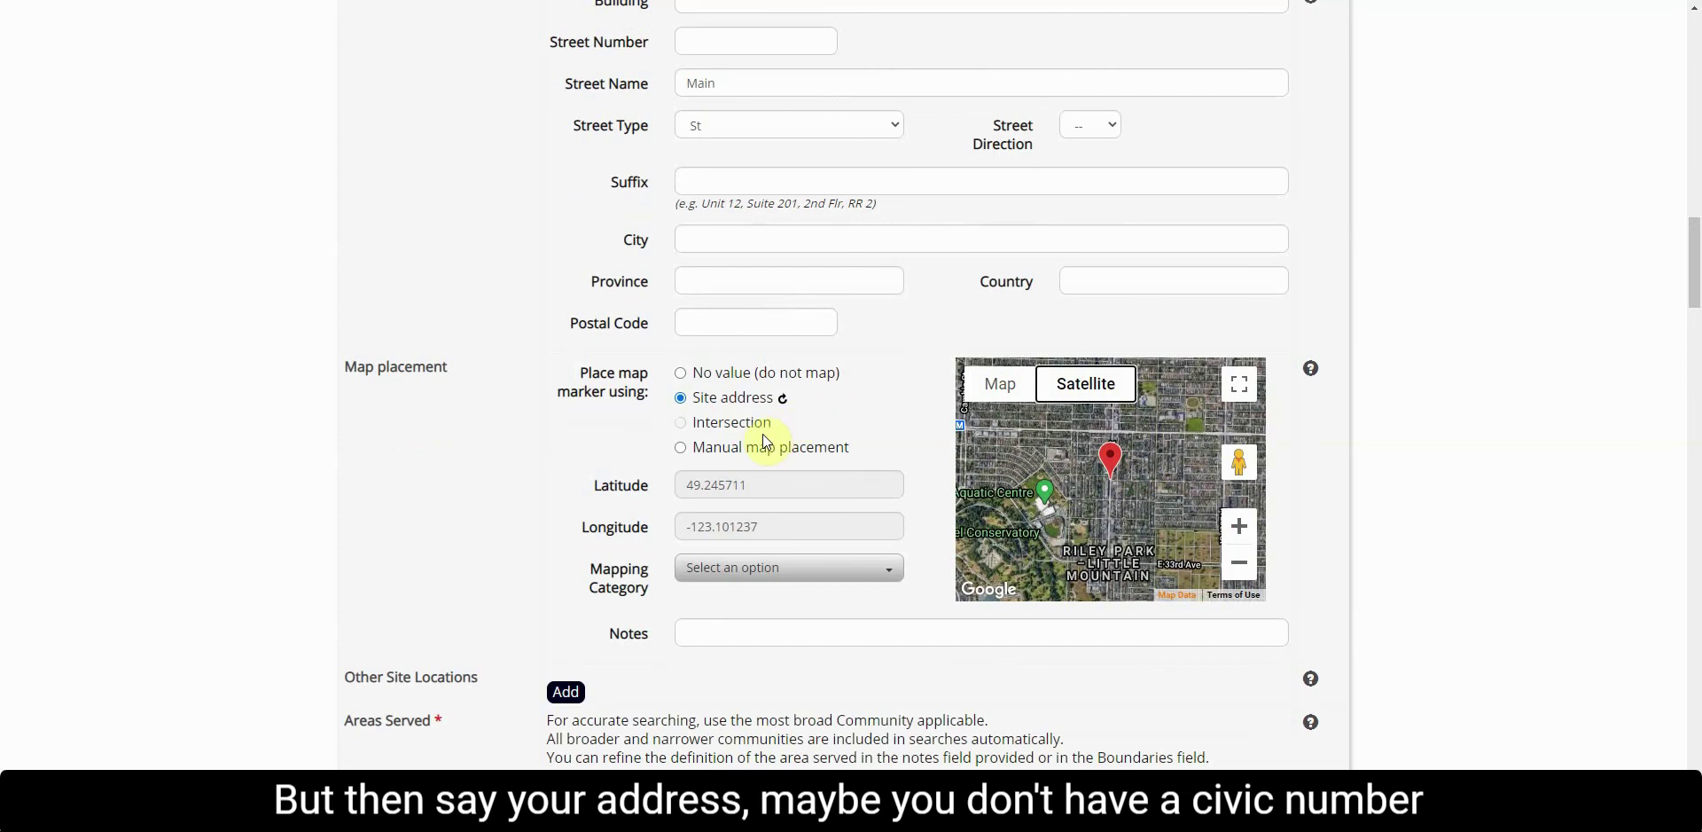
Step: Try Manual map placement by moving the marker a short distance northwest on the satellite map
scroll(768, 363, up, 1)
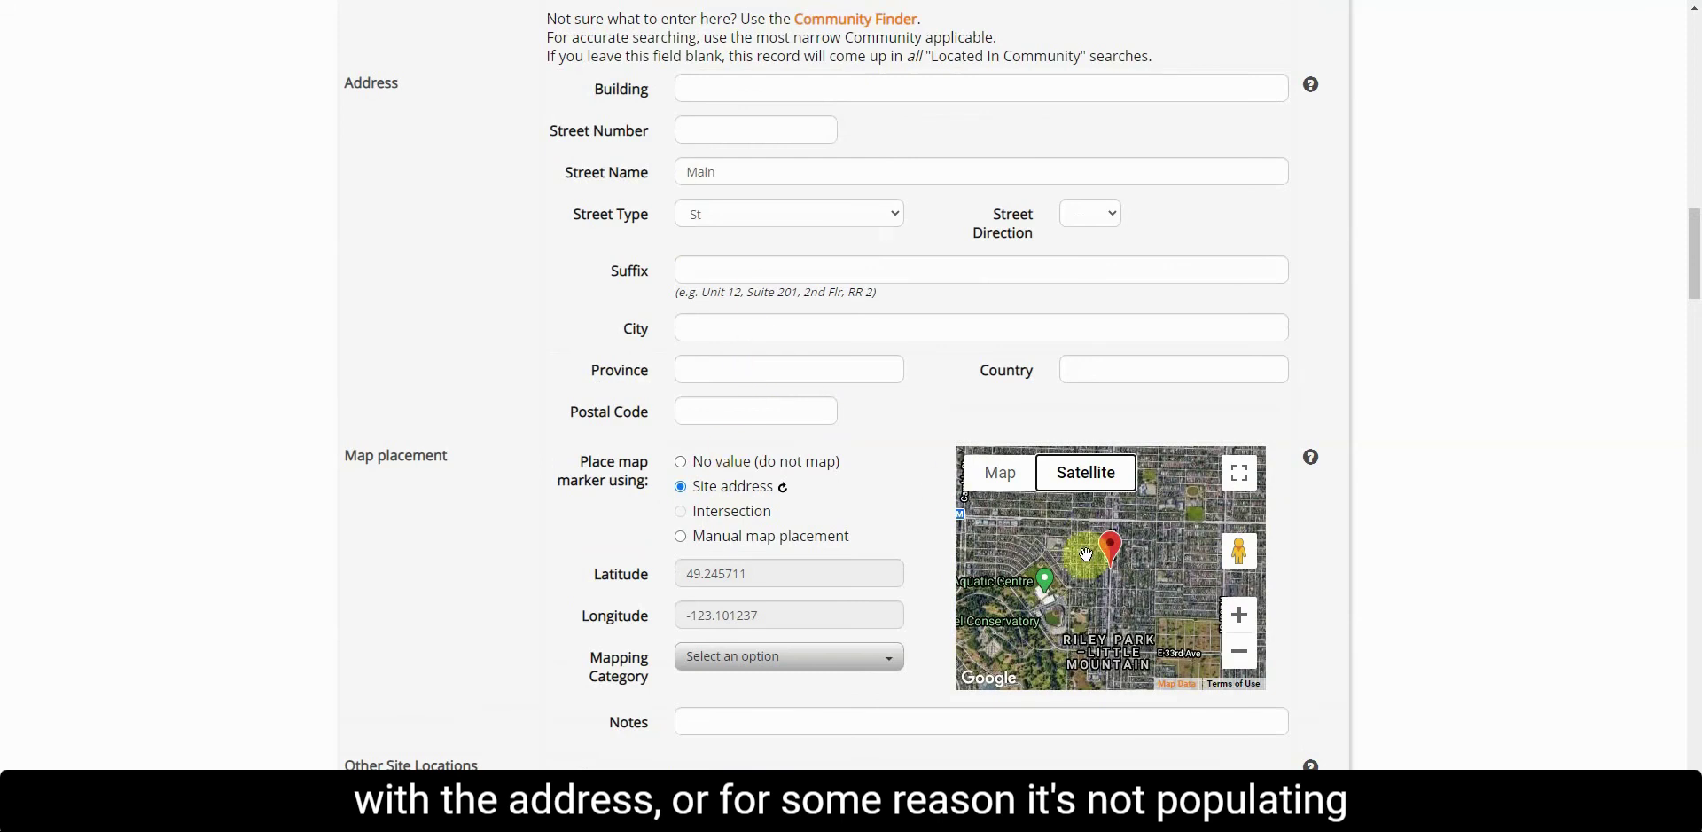
click(706, 542)
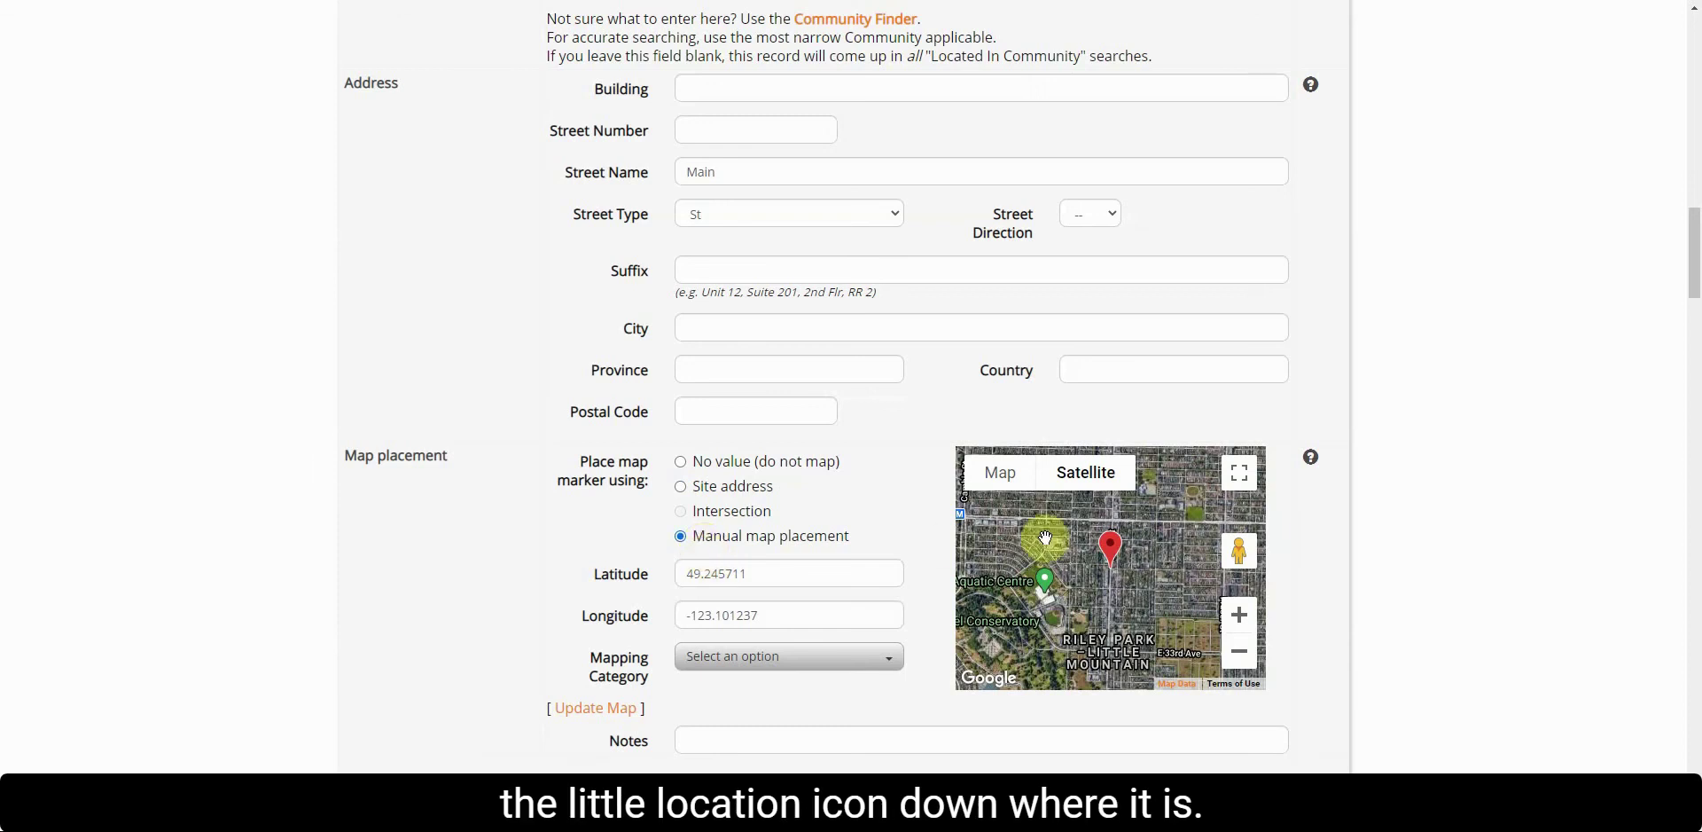
drag(1114, 562, 1048, 538)
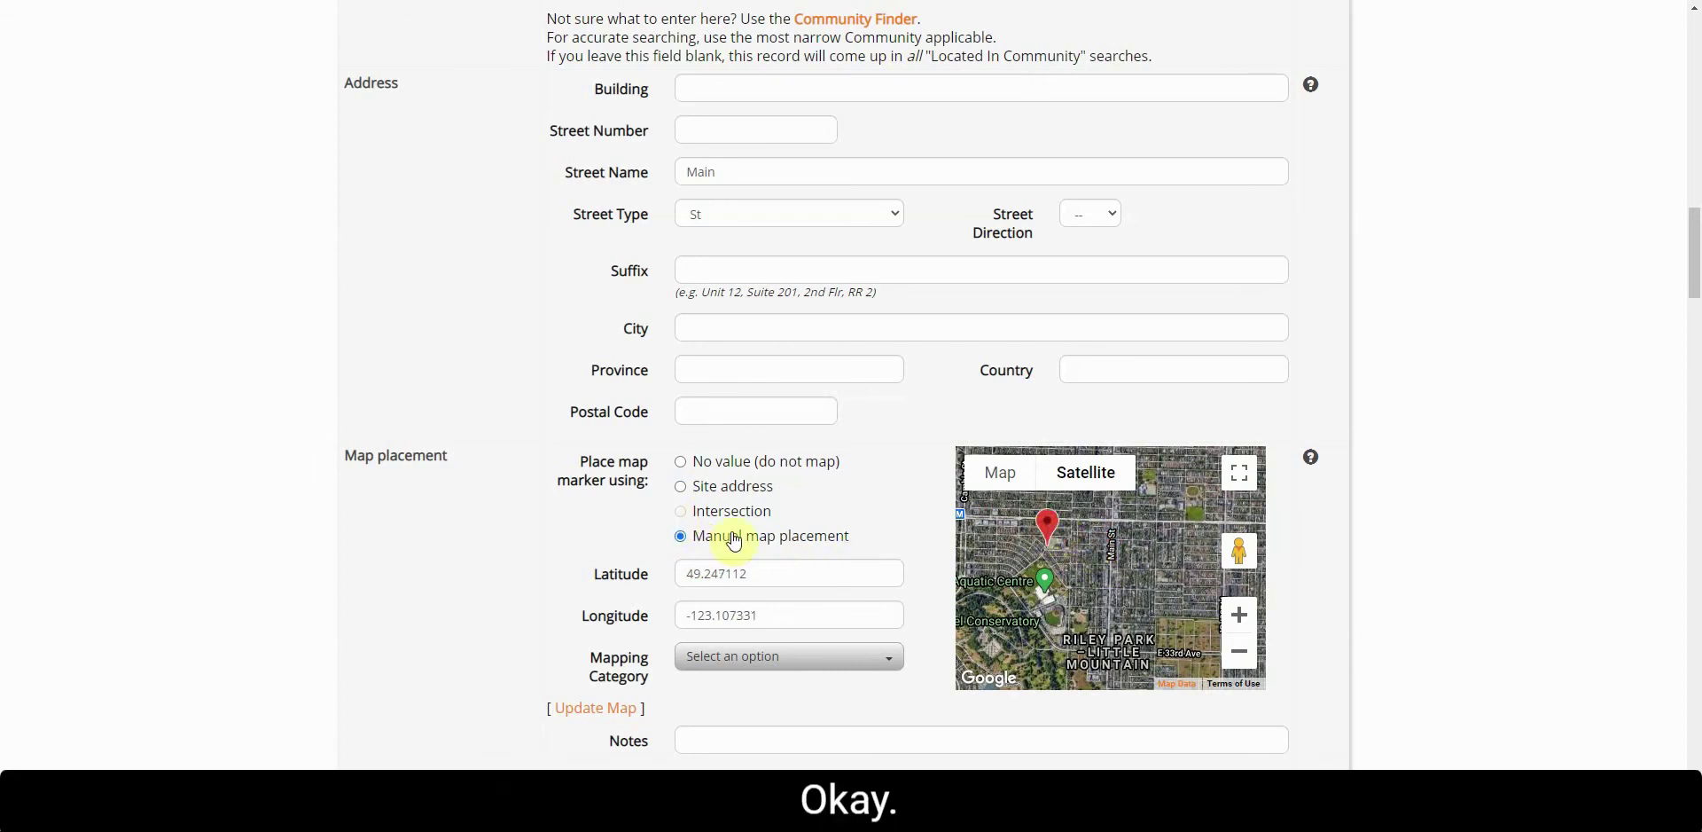
Step: Return the map marker to the Site address location and select Manual map placement again
scroll(697, 562, down, 4)
scroll(696, 562, down, 1)
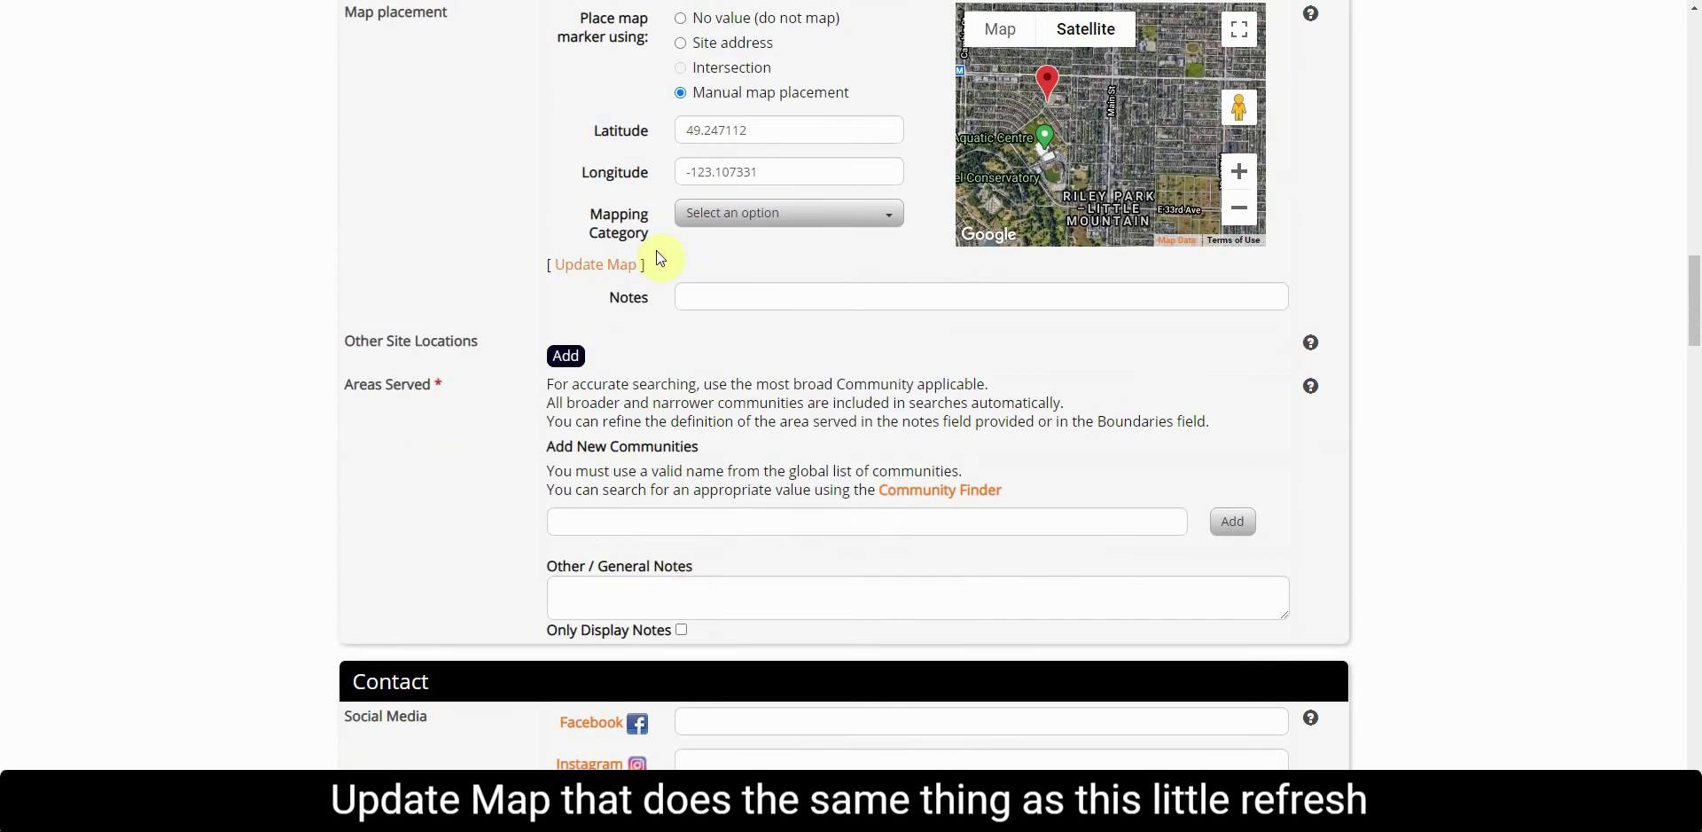
click(763, 48)
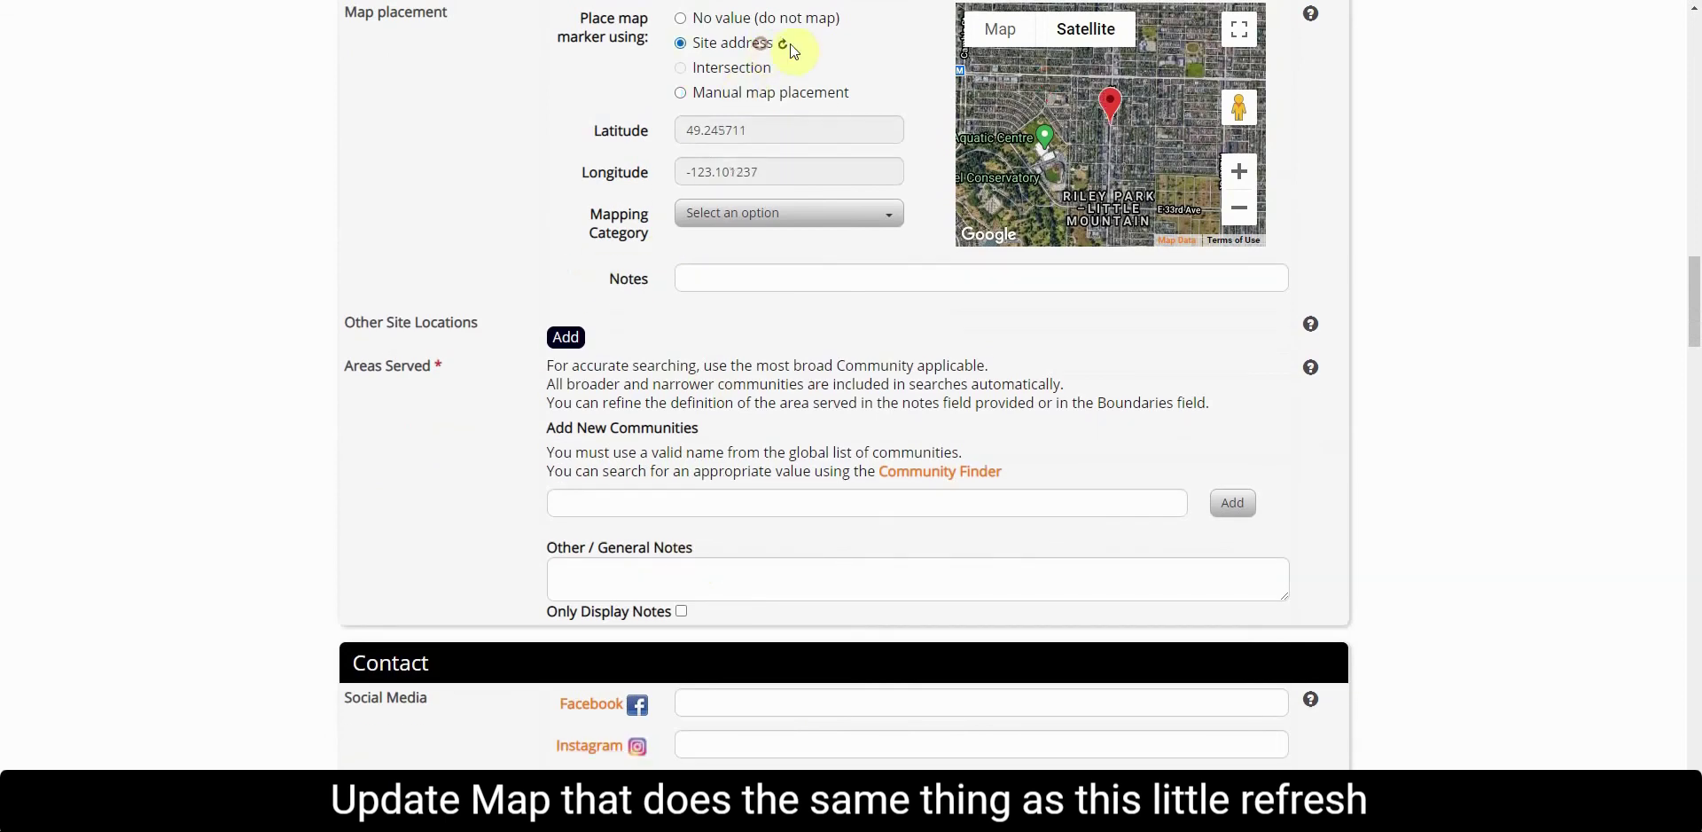
click(714, 92)
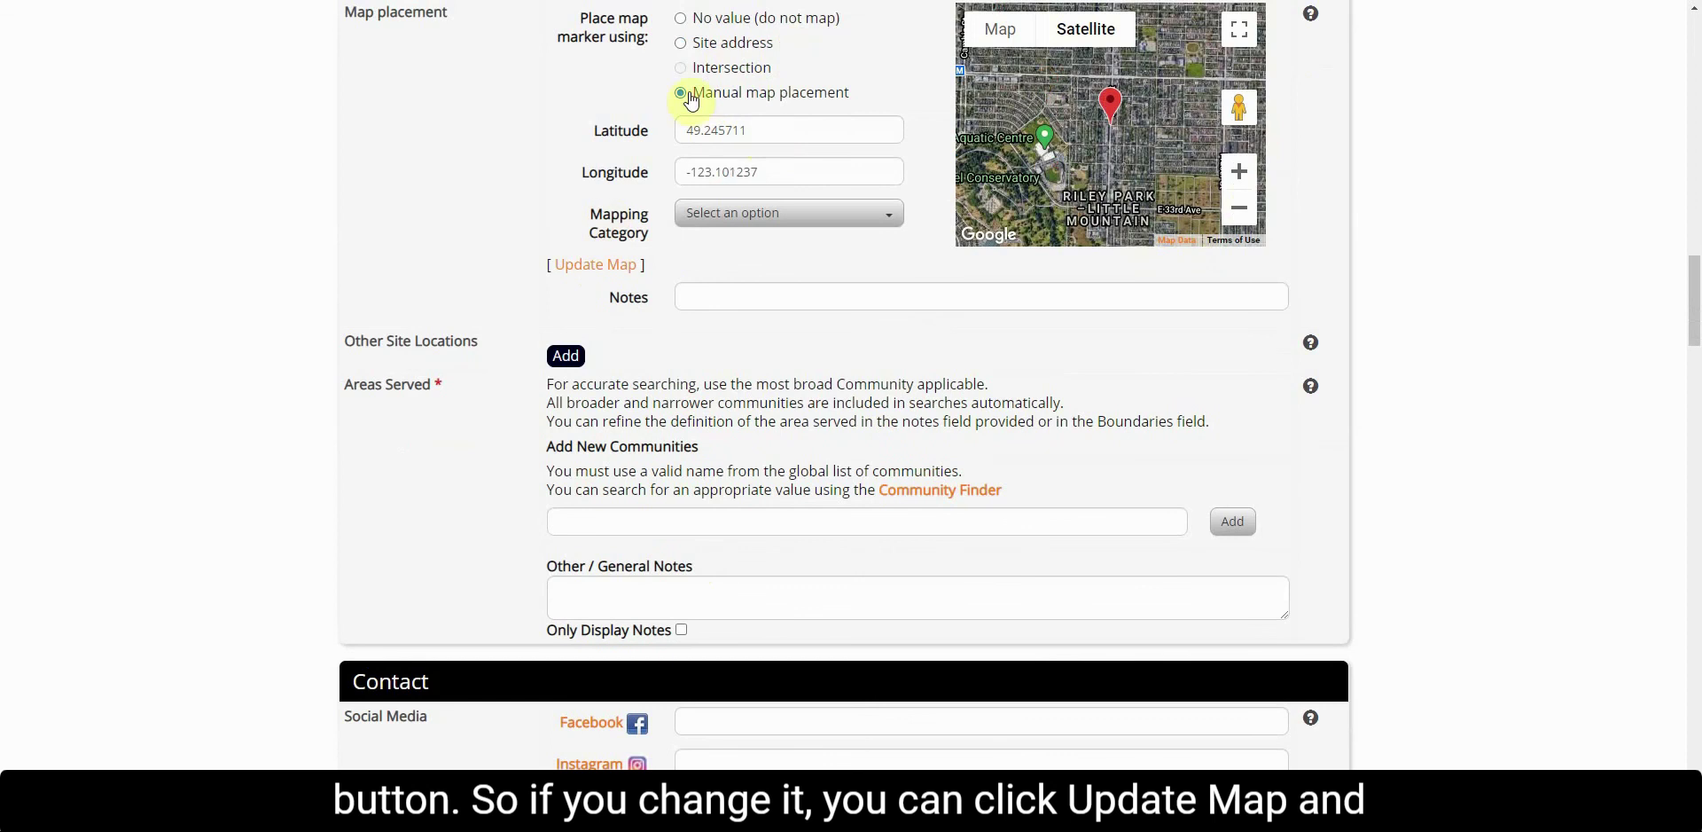
Step: Examine the available Mapping Category options without choosing one
scroll(619, 247, down, 1)
scroll(619, 246, up, 2)
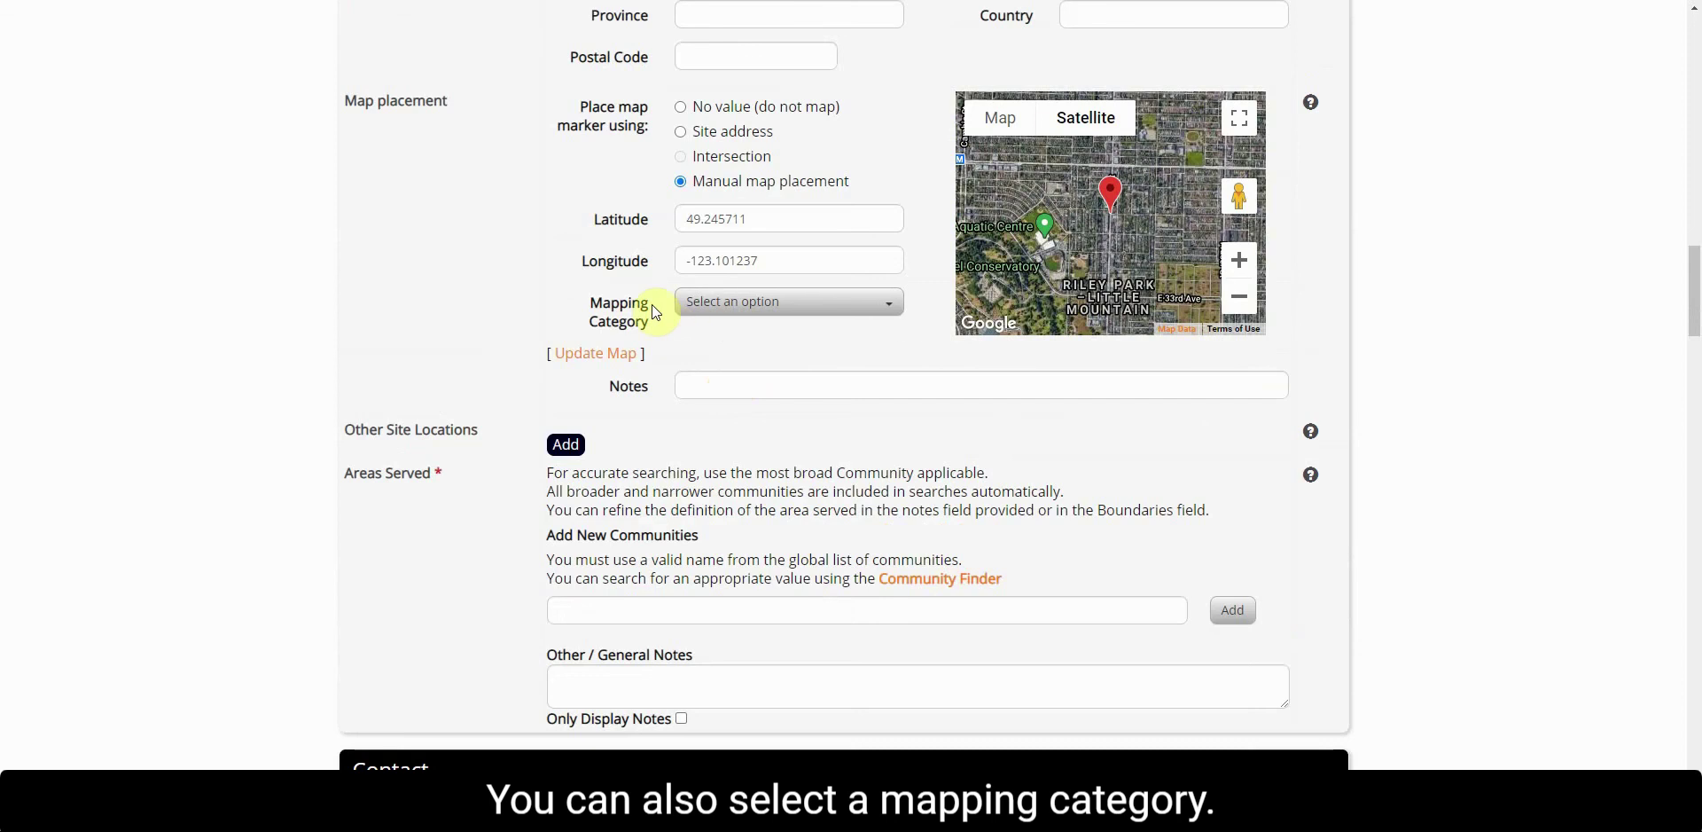
click(829, 305)
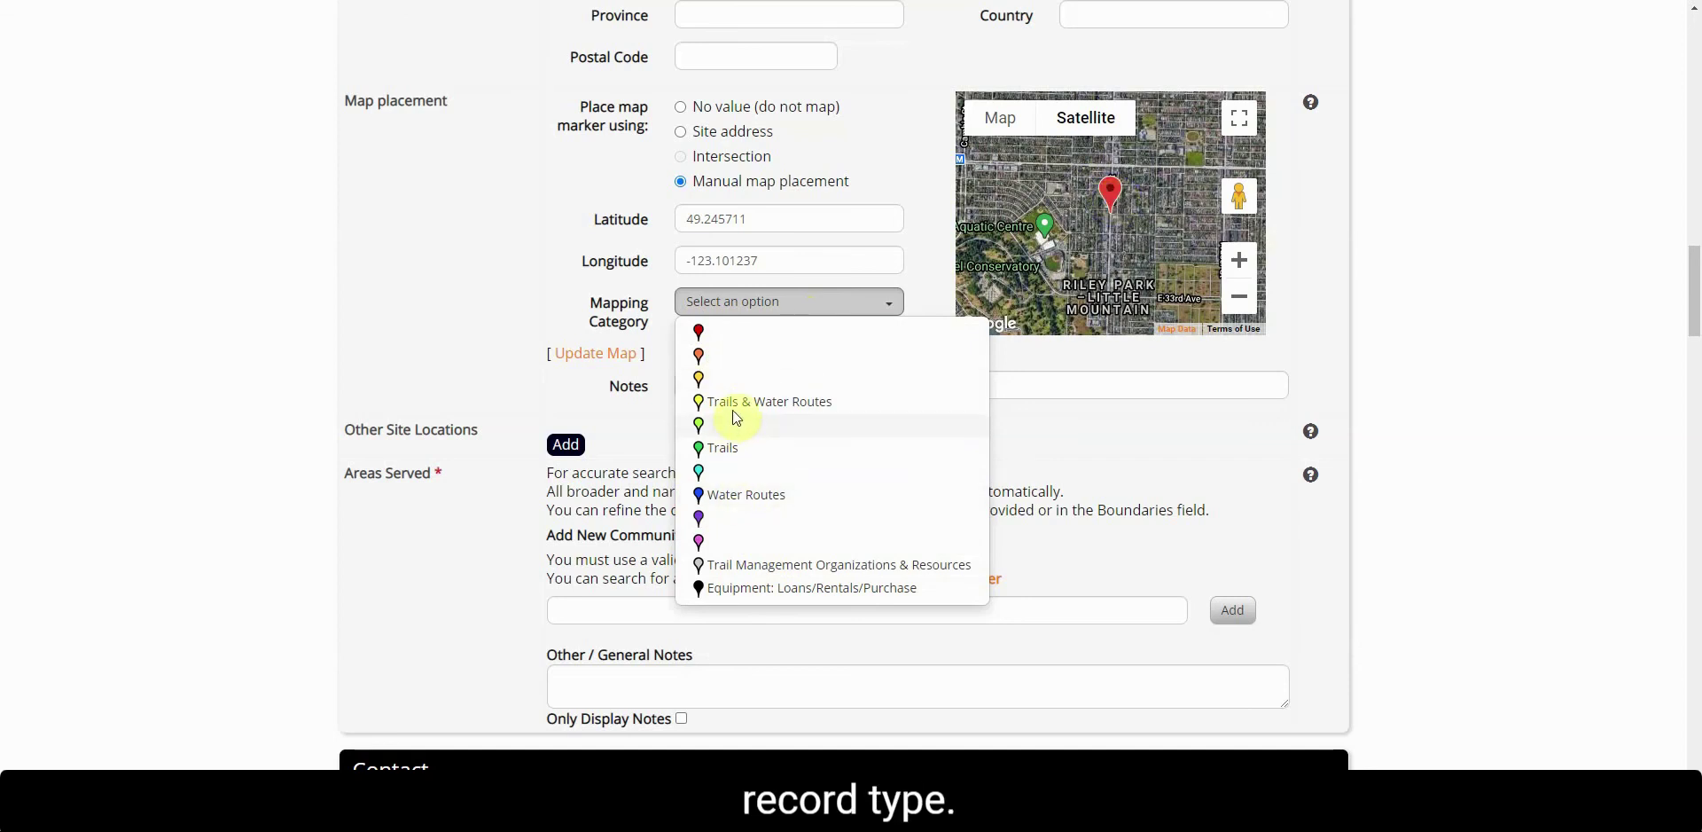
click(449, 284)
Step: Add a new blank address under Other Site Locations and look through its fields
scroll(452, 290, down, 1)
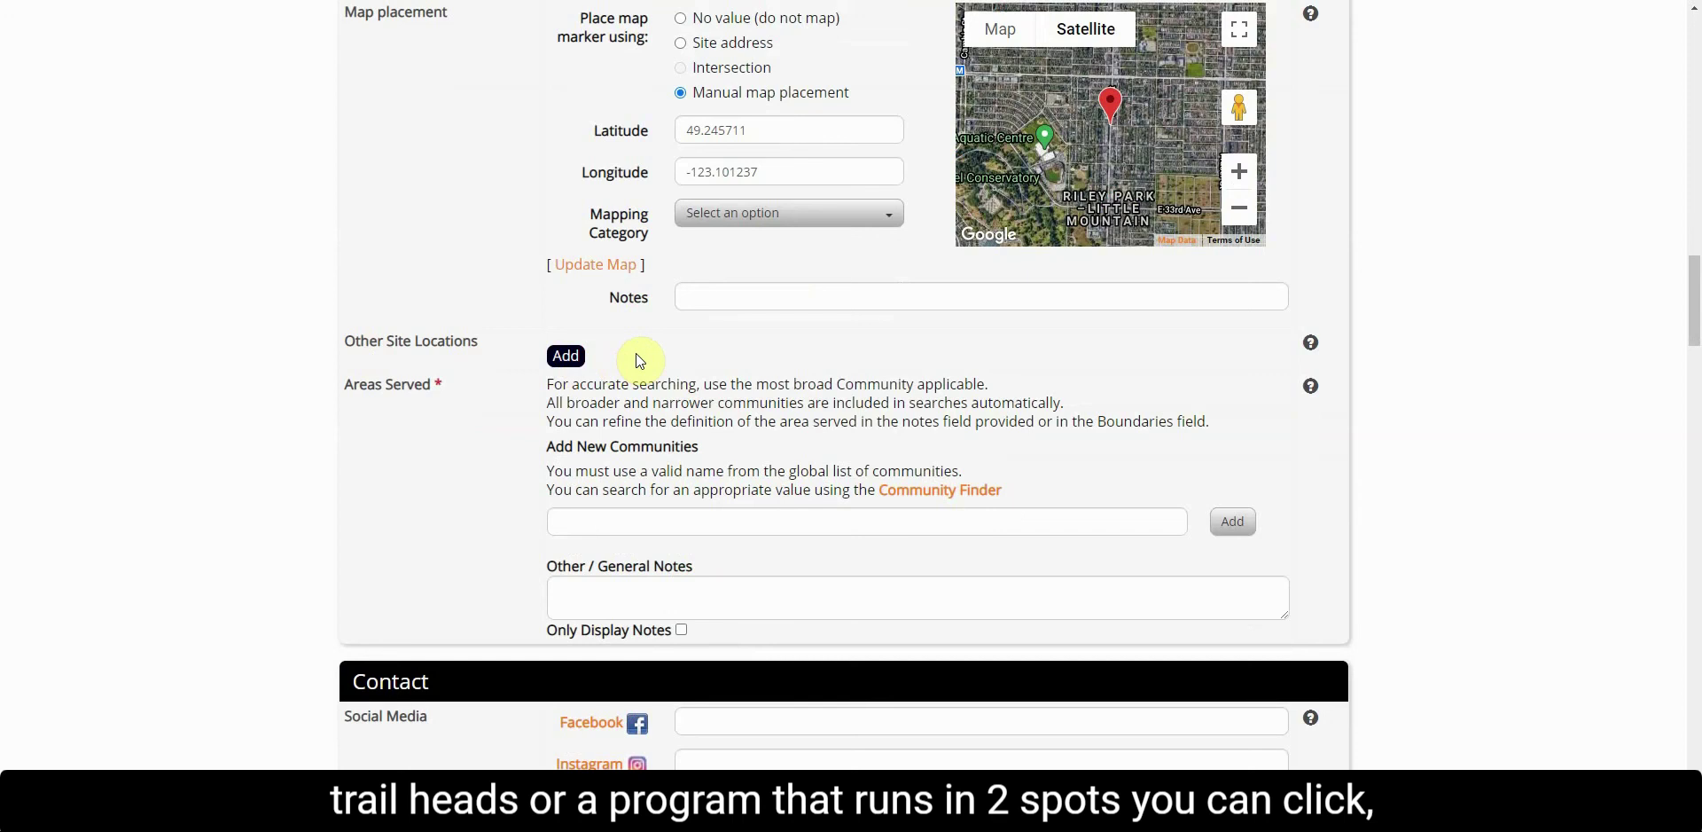
click(567, 356)
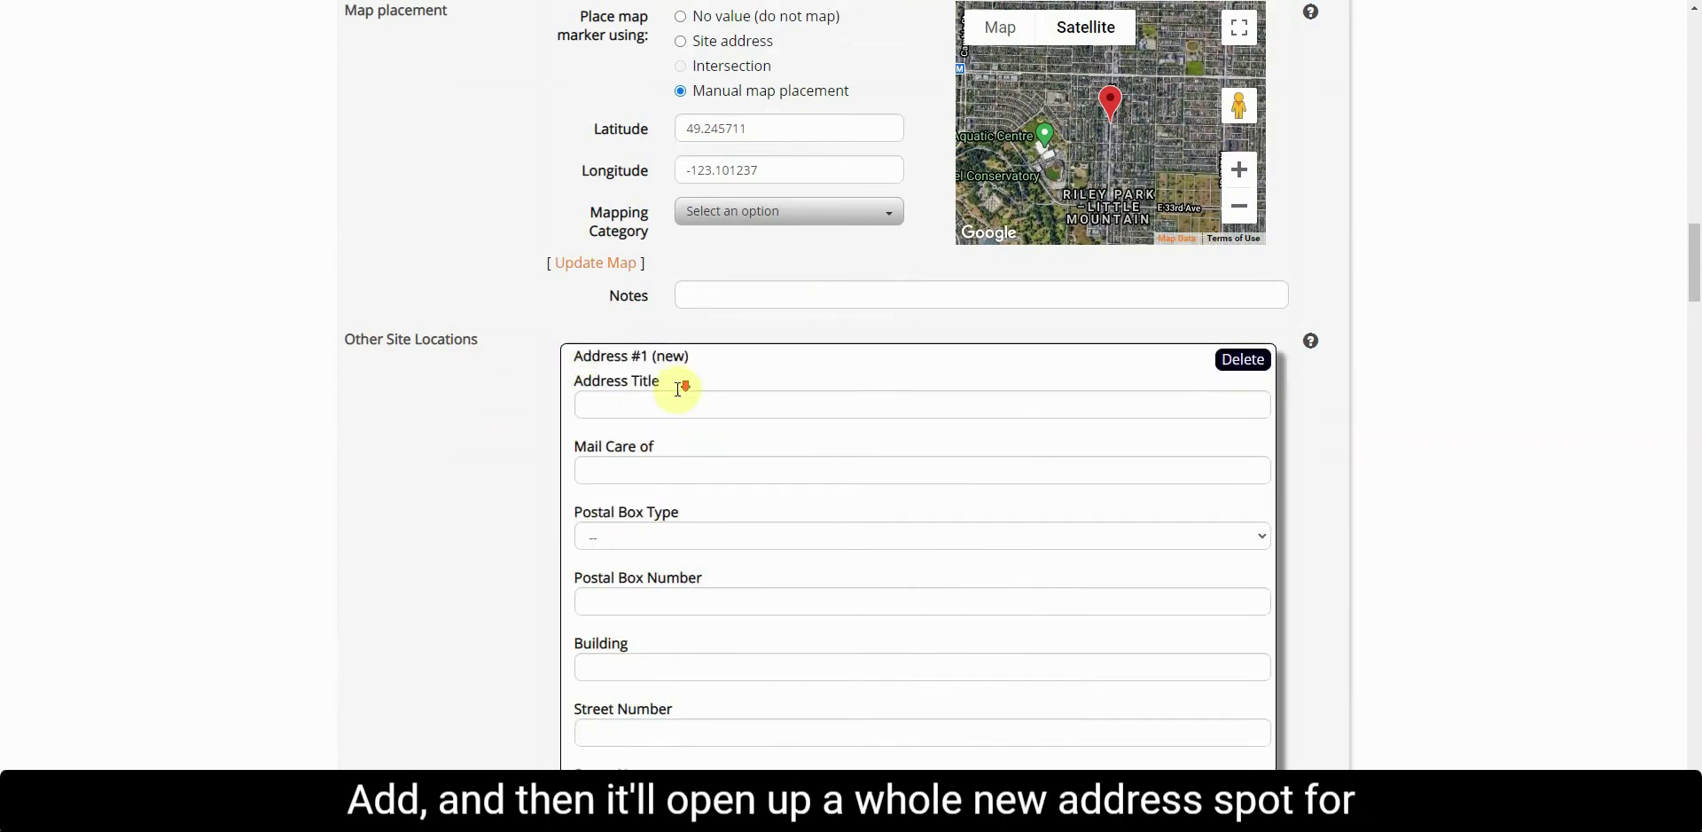
scroll(679, 388, down, 8)
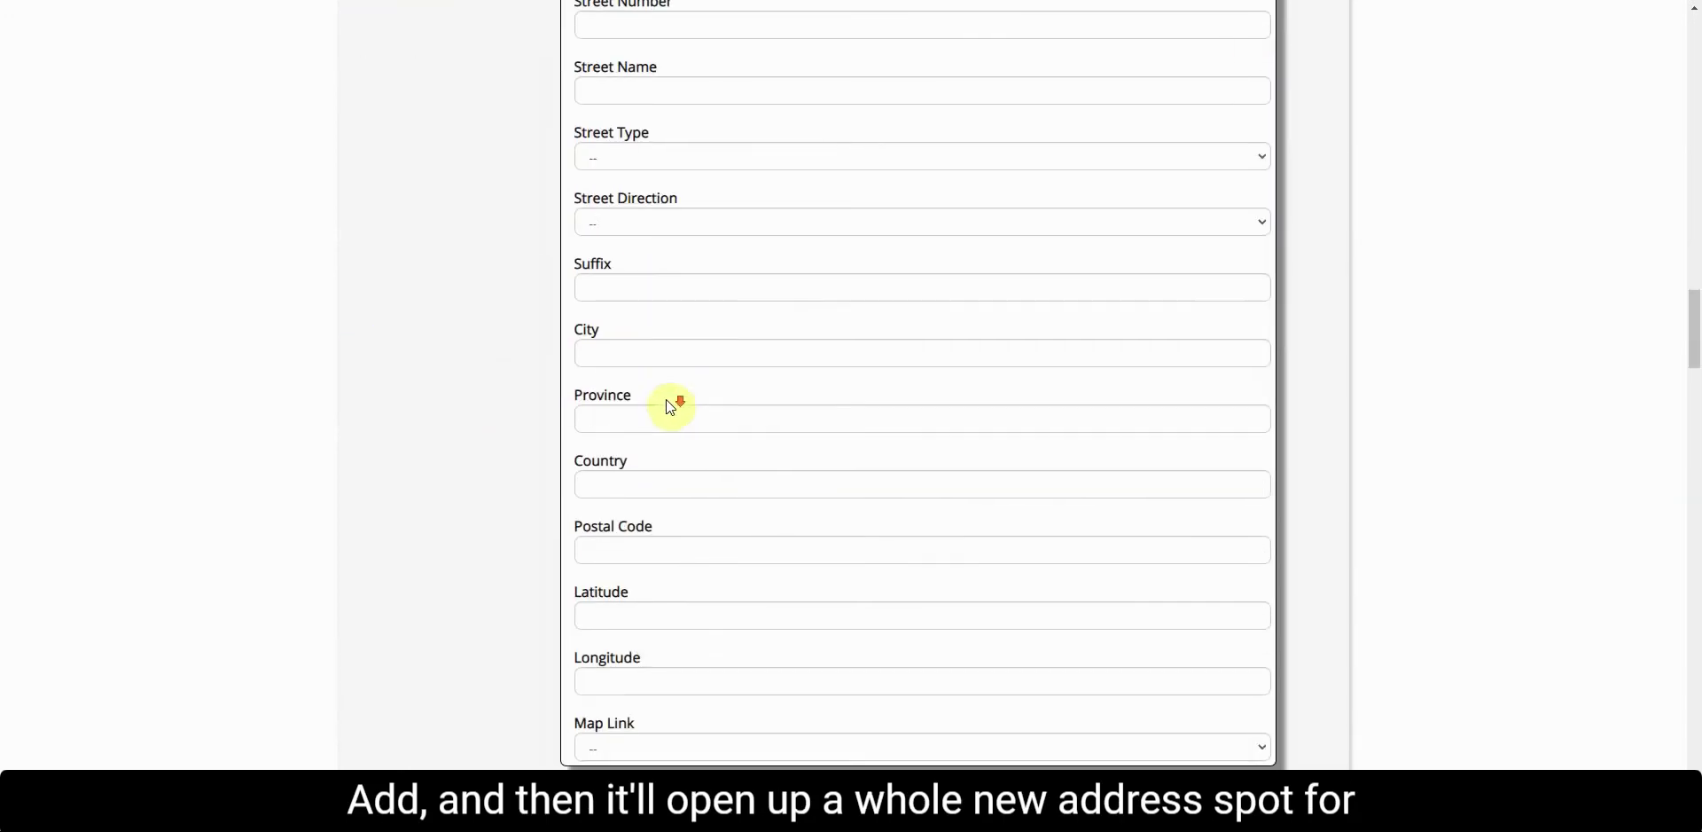
scroll(670, 406, down, 5)
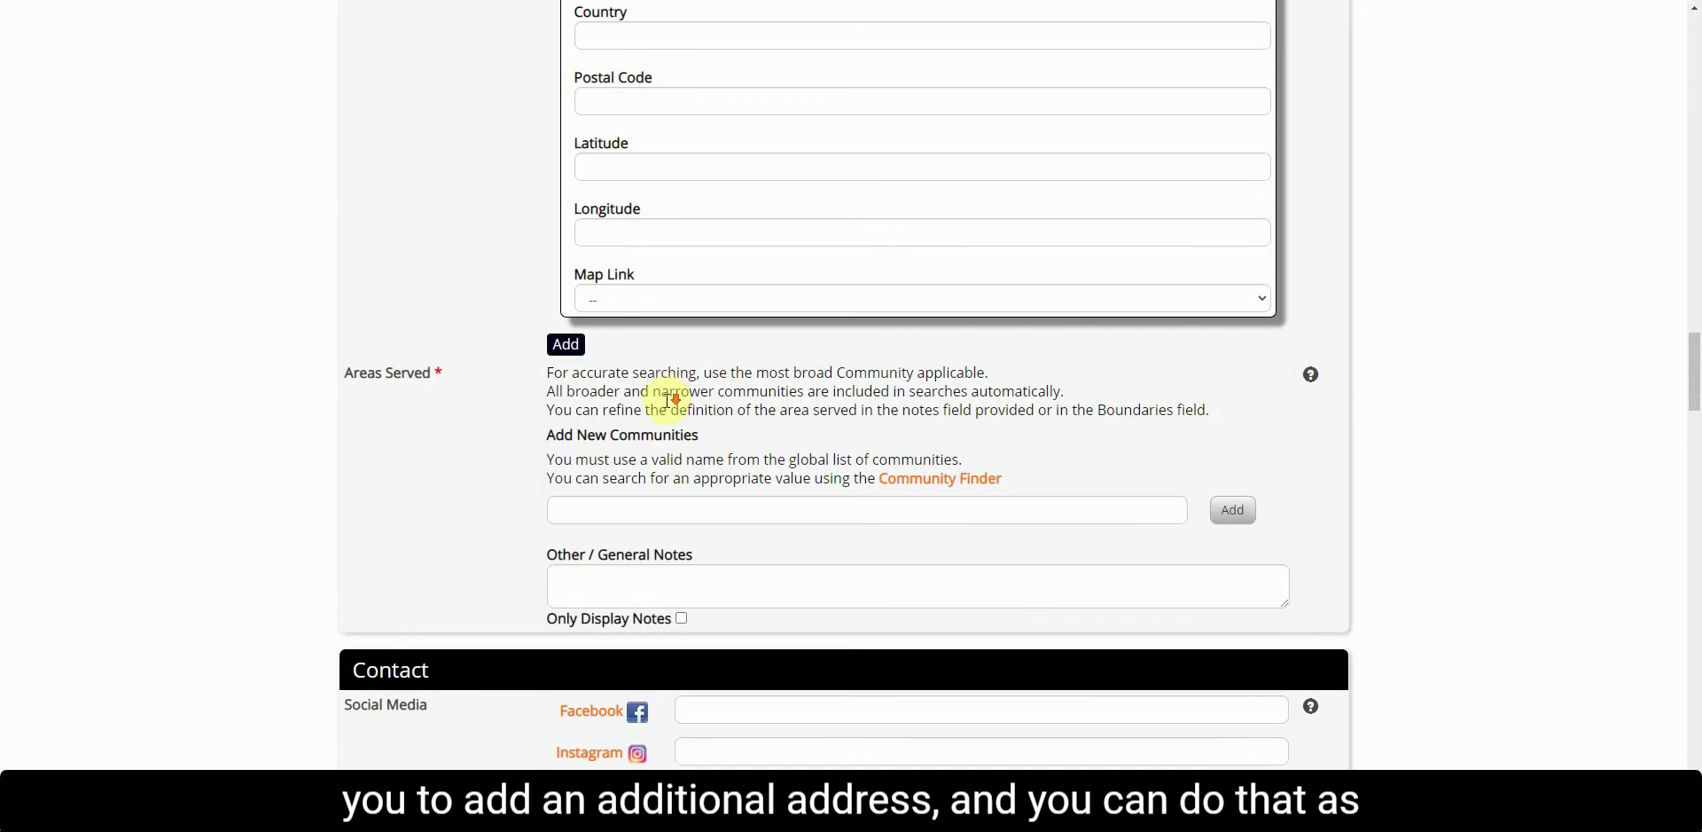
scroll(670, 400, down, 2)
scroll(669, 395, up, 2)
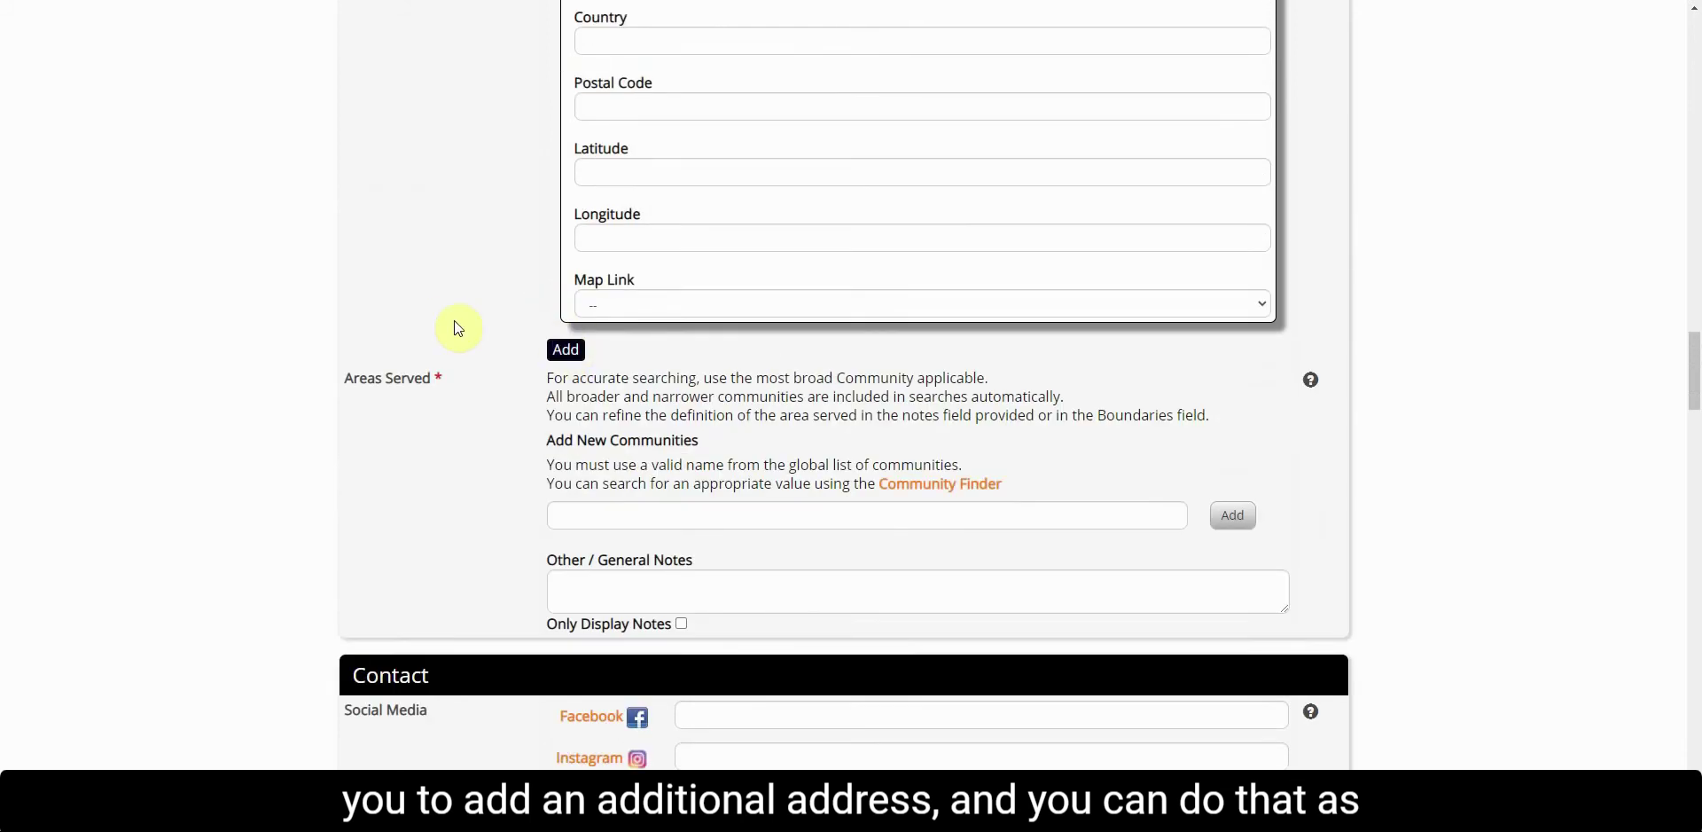
Step: Look up community suggestions for "nova" under Areas Served and clear the entry
scroll(448, 319, down, 1)
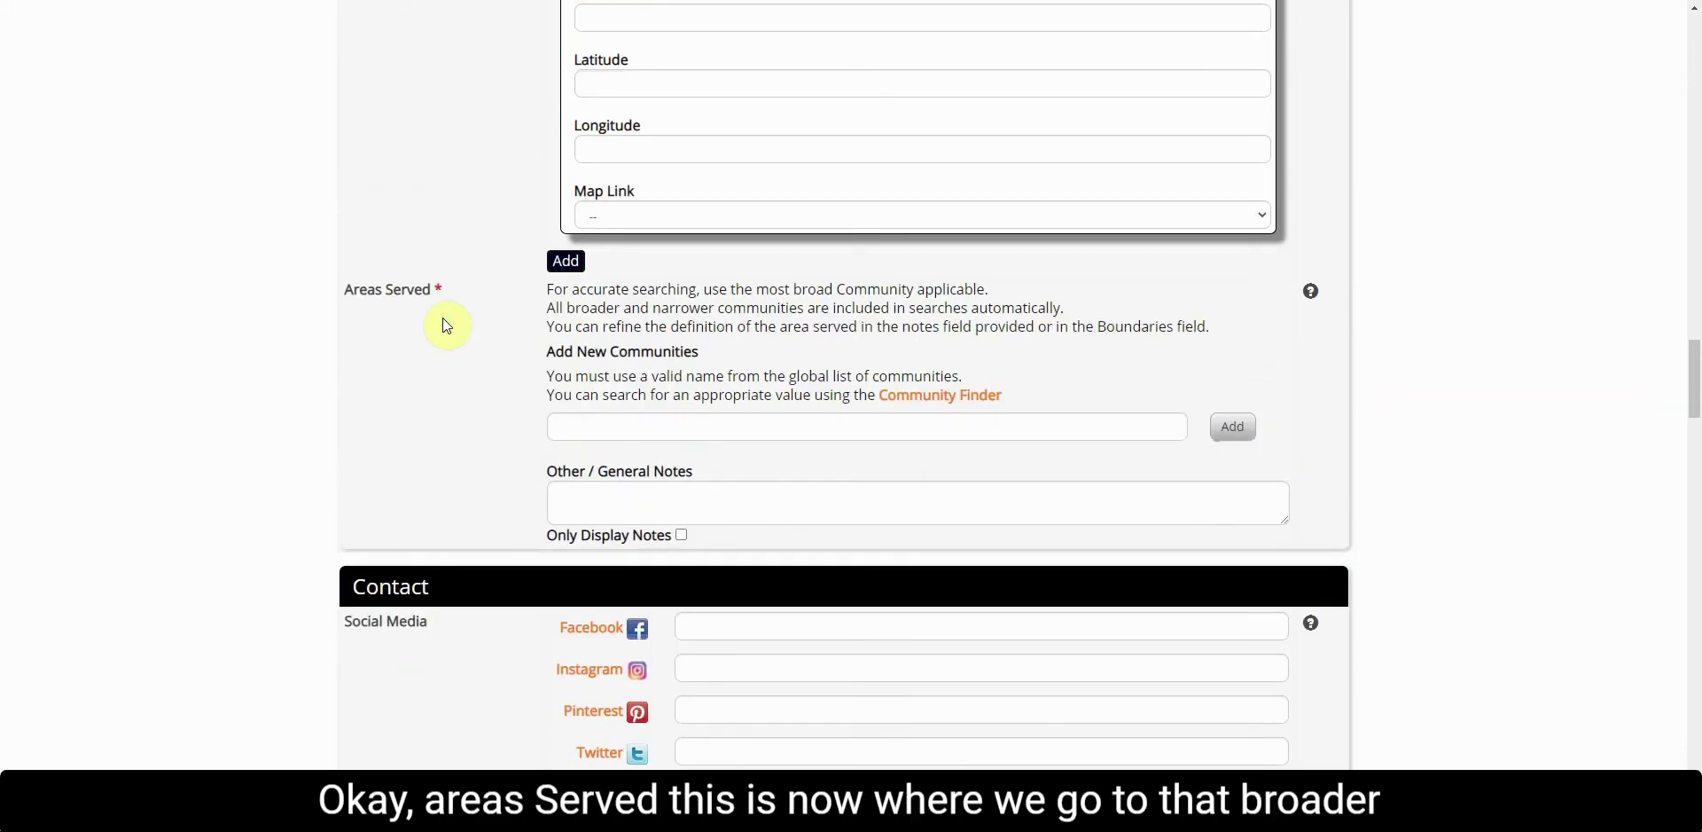
click(620, 427)
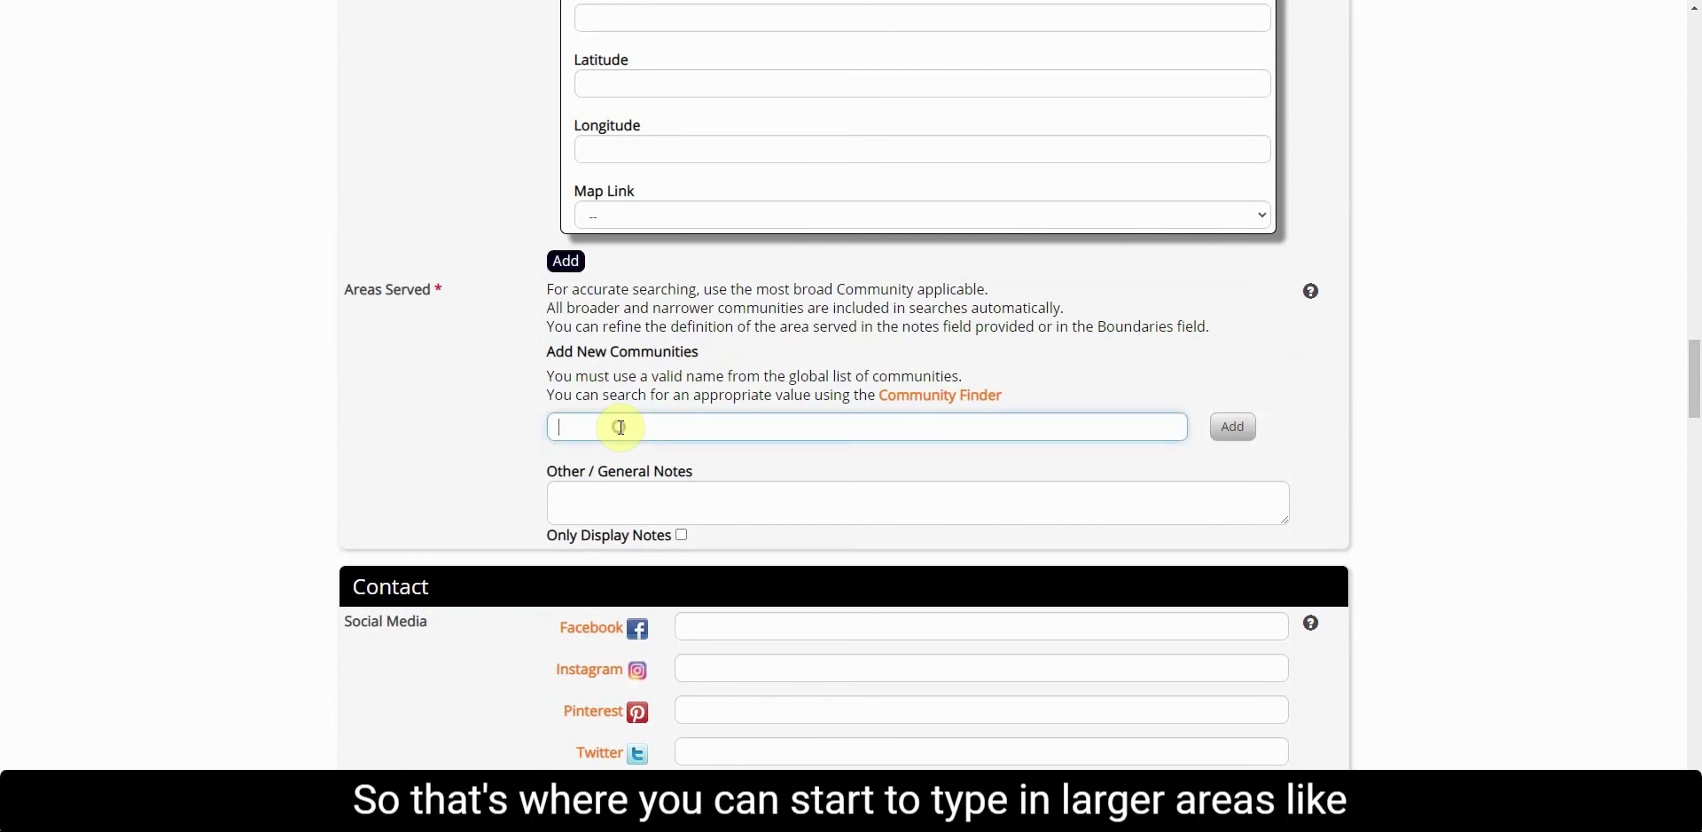
text(nova)
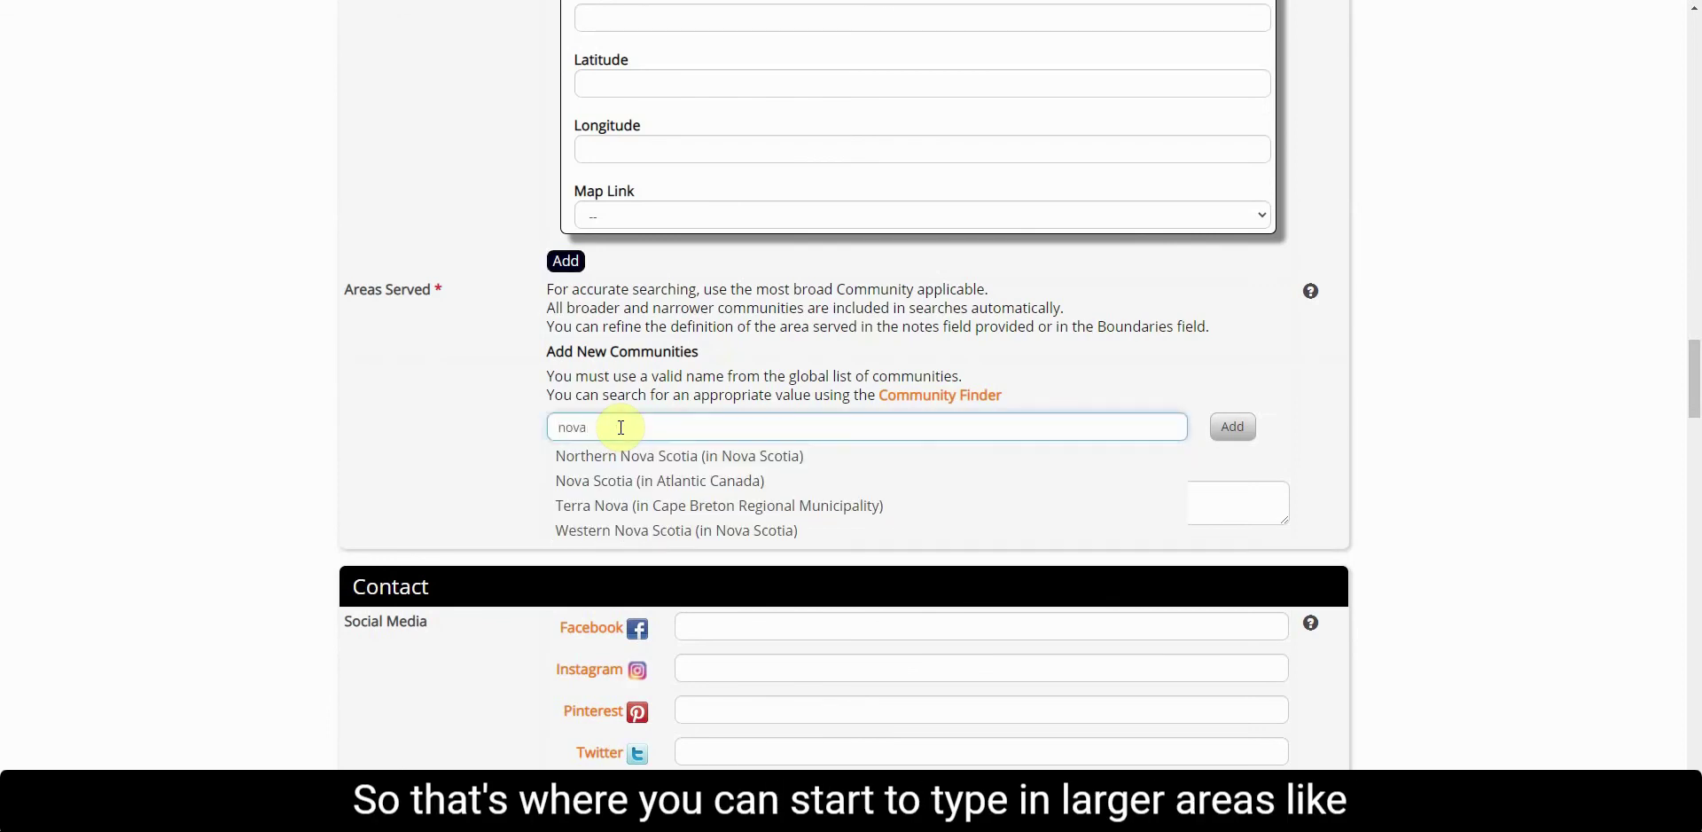
key(BackSpace)
key(BackSpace)
key(BackSpace)
key(BackSpace)
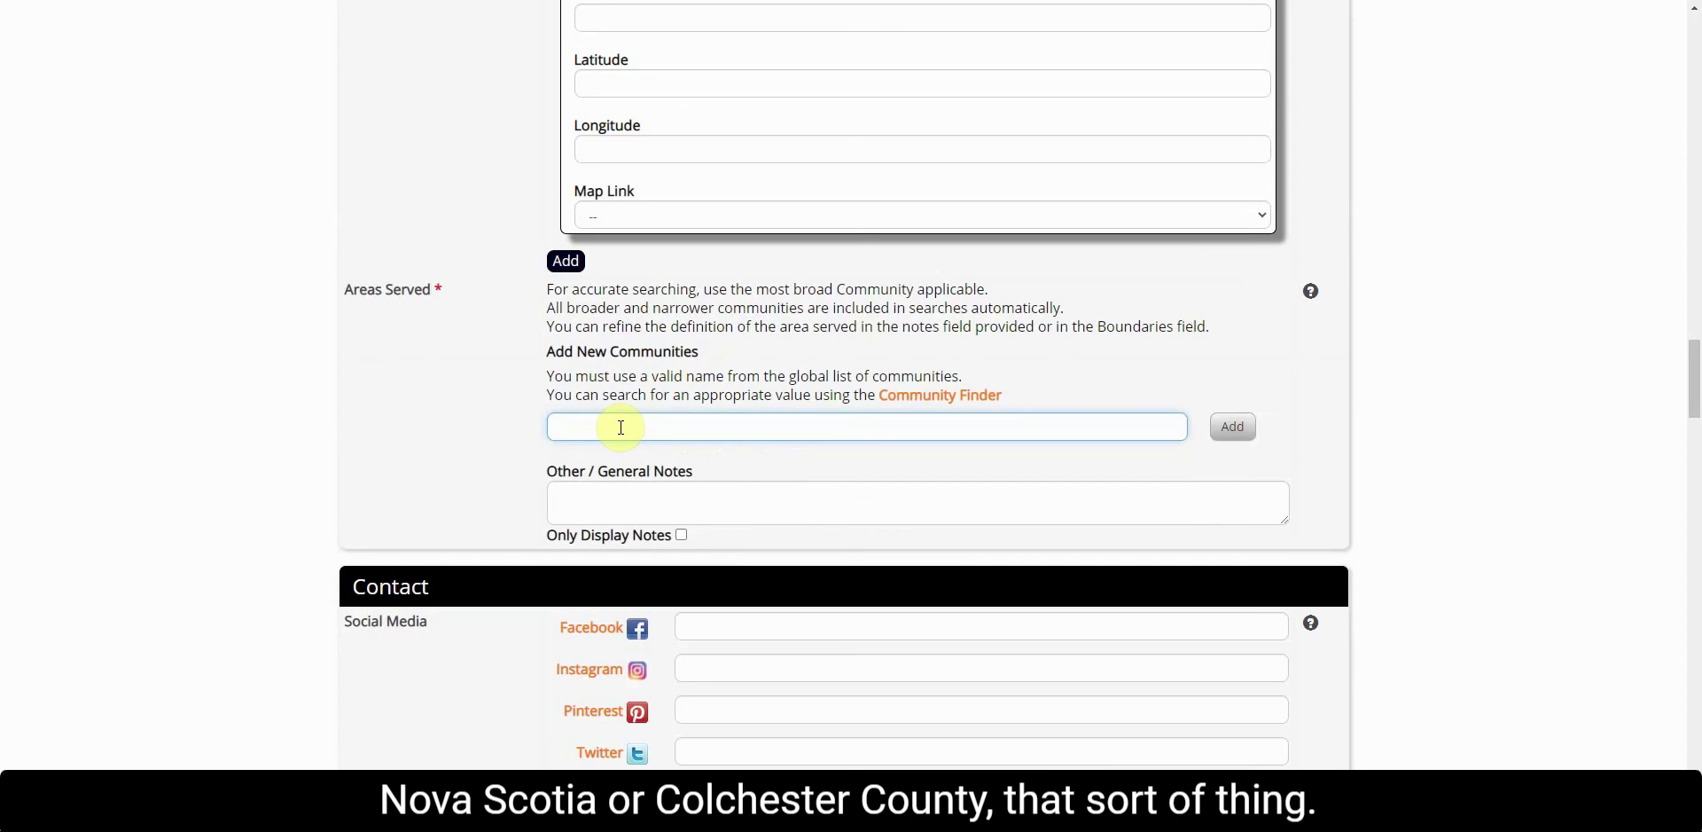
Step: Look up community suggestions for "colch" under Areas Served and clear the entry
text(colch)
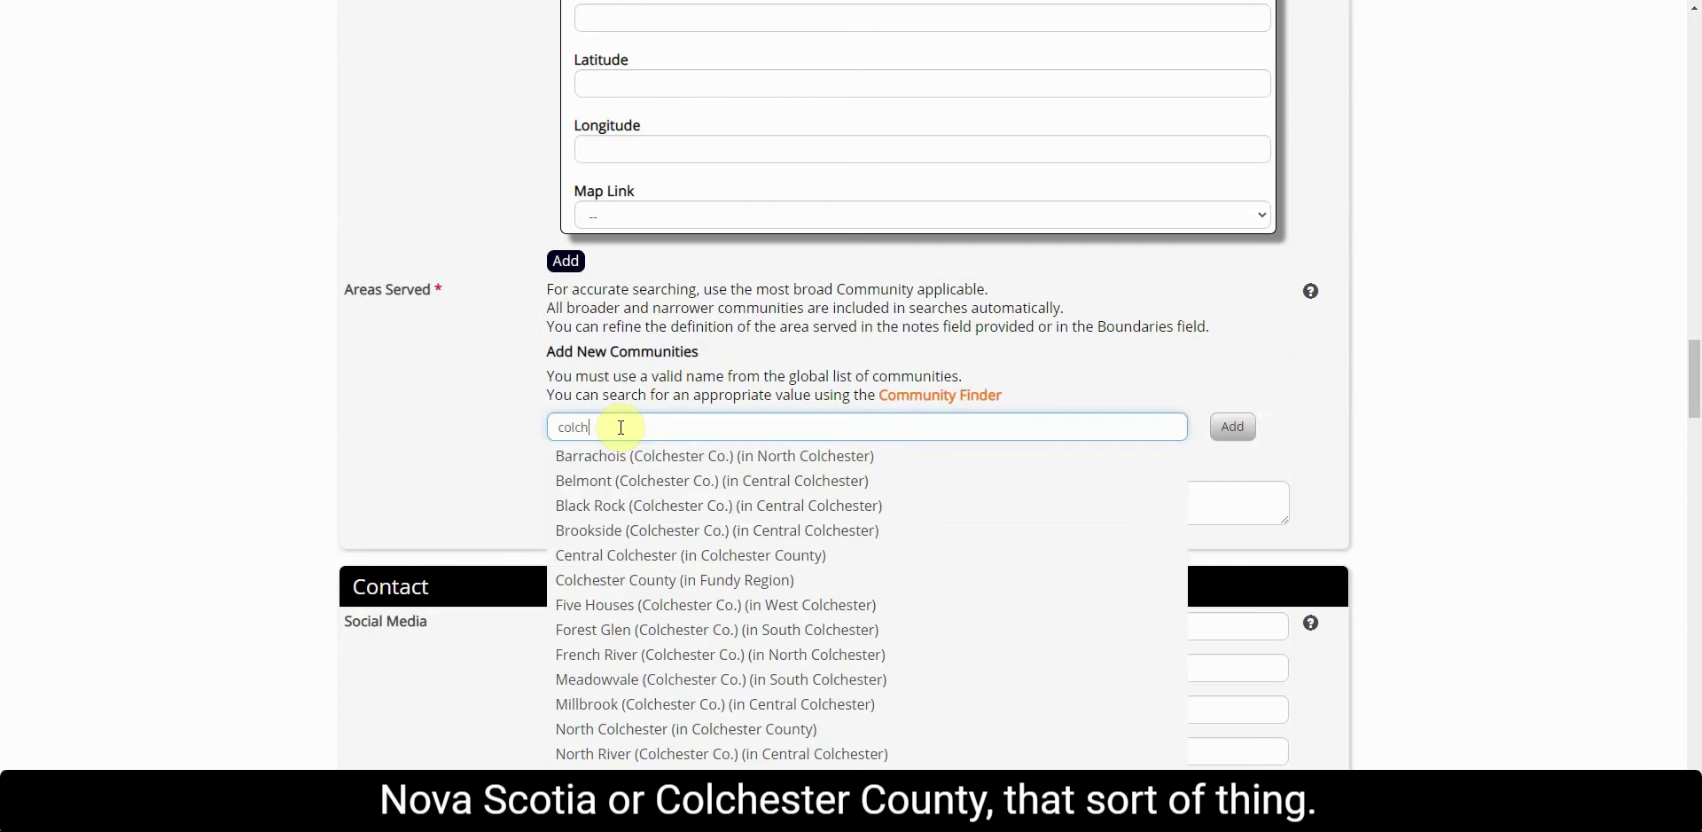
key(BackSpace)
key(BackSpace)
key(BackSpace)
key(BackSpace)
key(BackSpace)
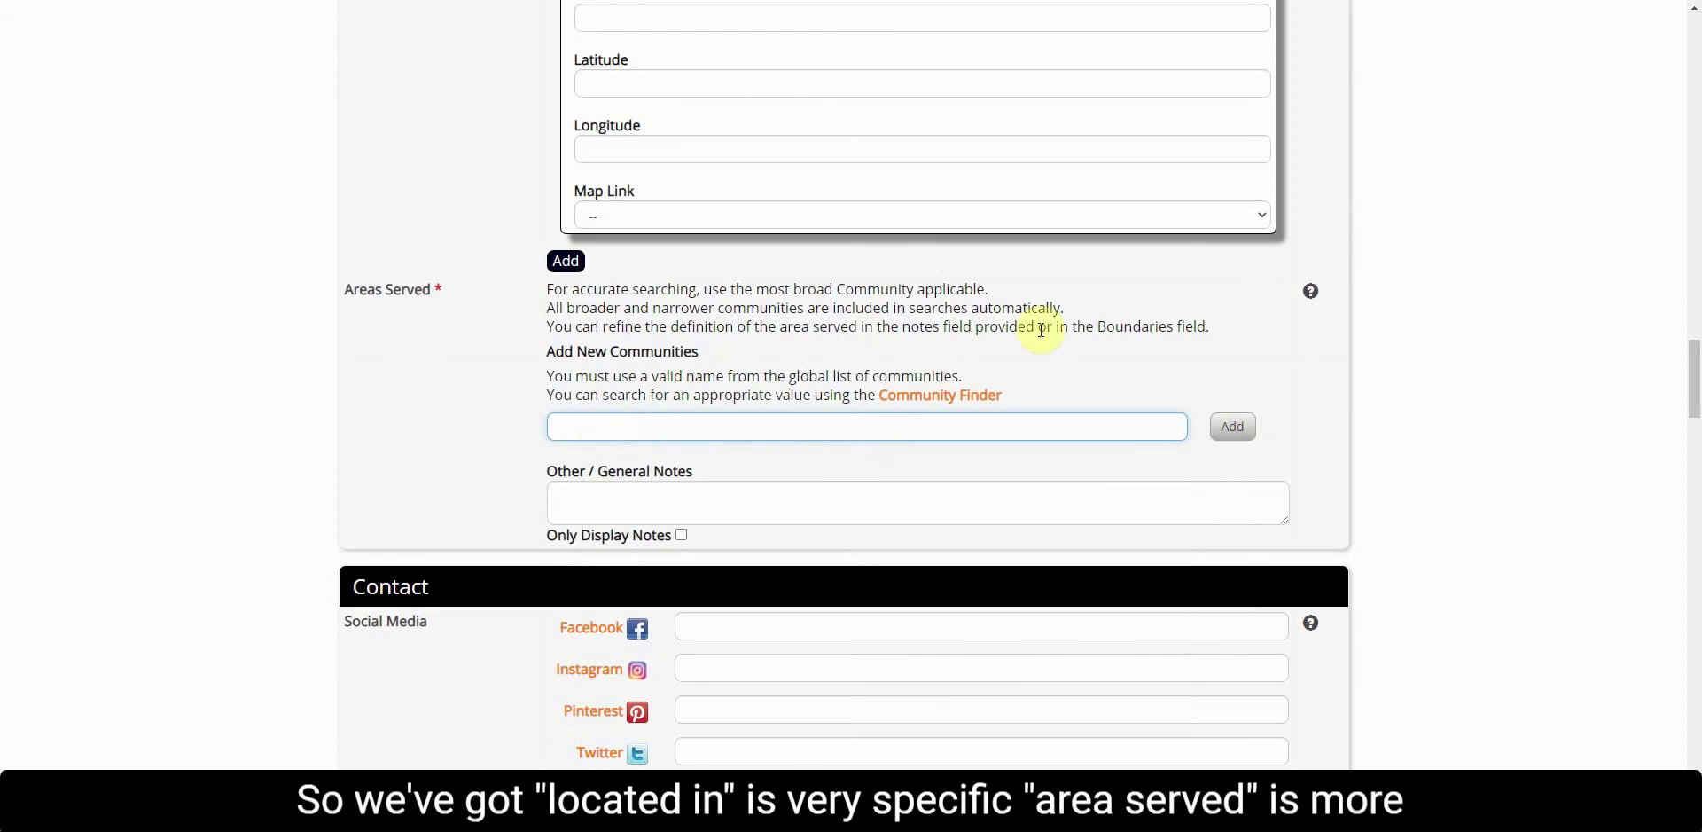
Step: Examine the Other / General Notes field and the Social Media fields of the Contact section without filling them in
scroll(572, 434, down, 3)
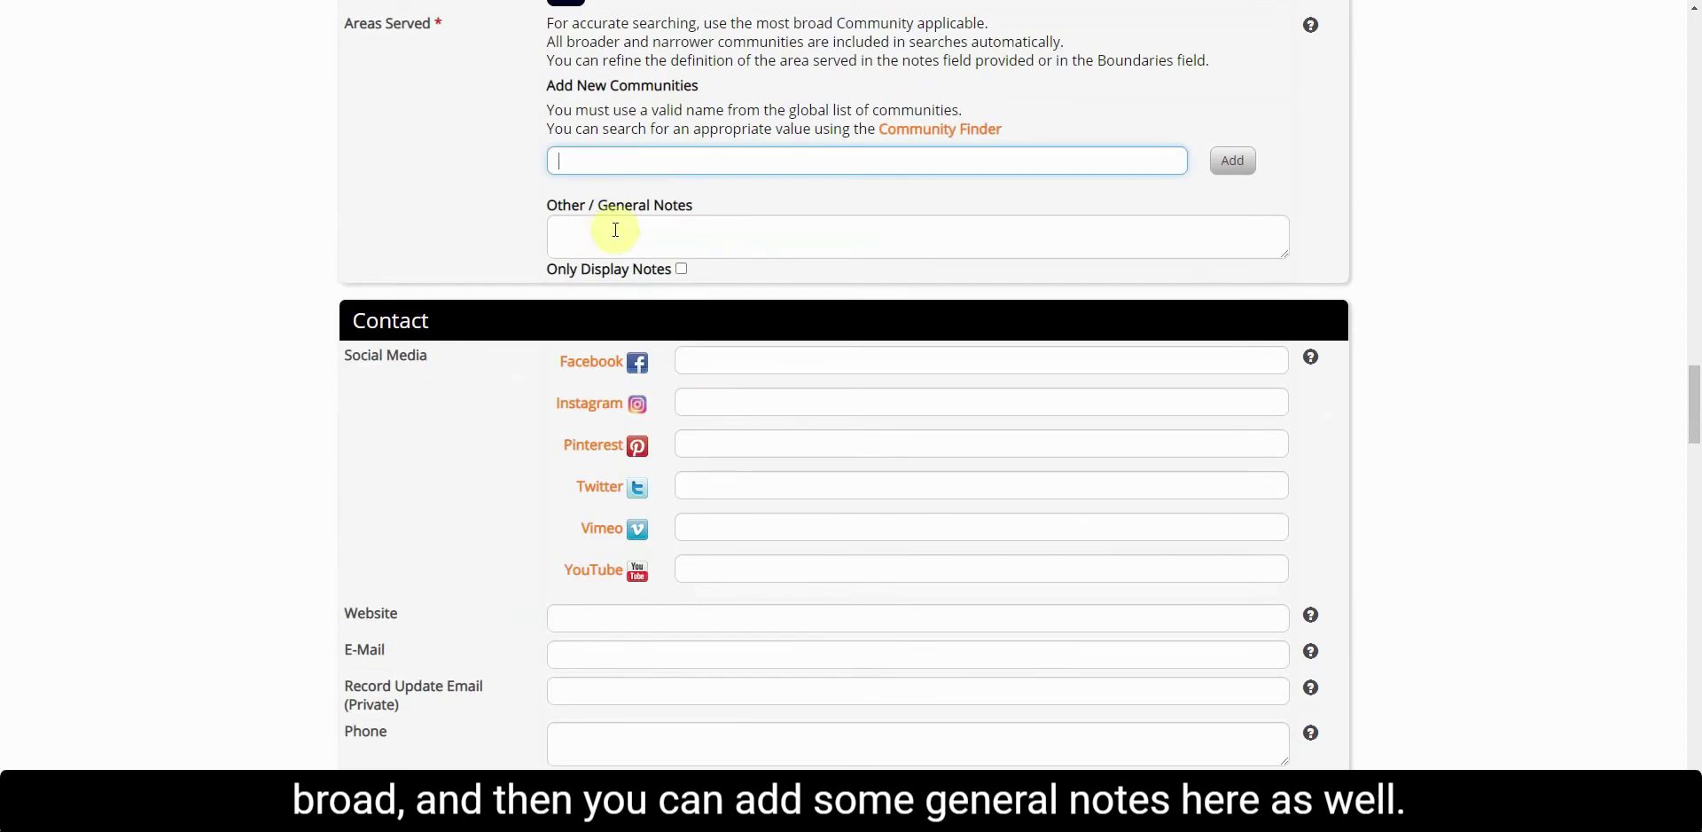
scroll(630, 301, down, 1)
scroll(638, 381, down, 1)
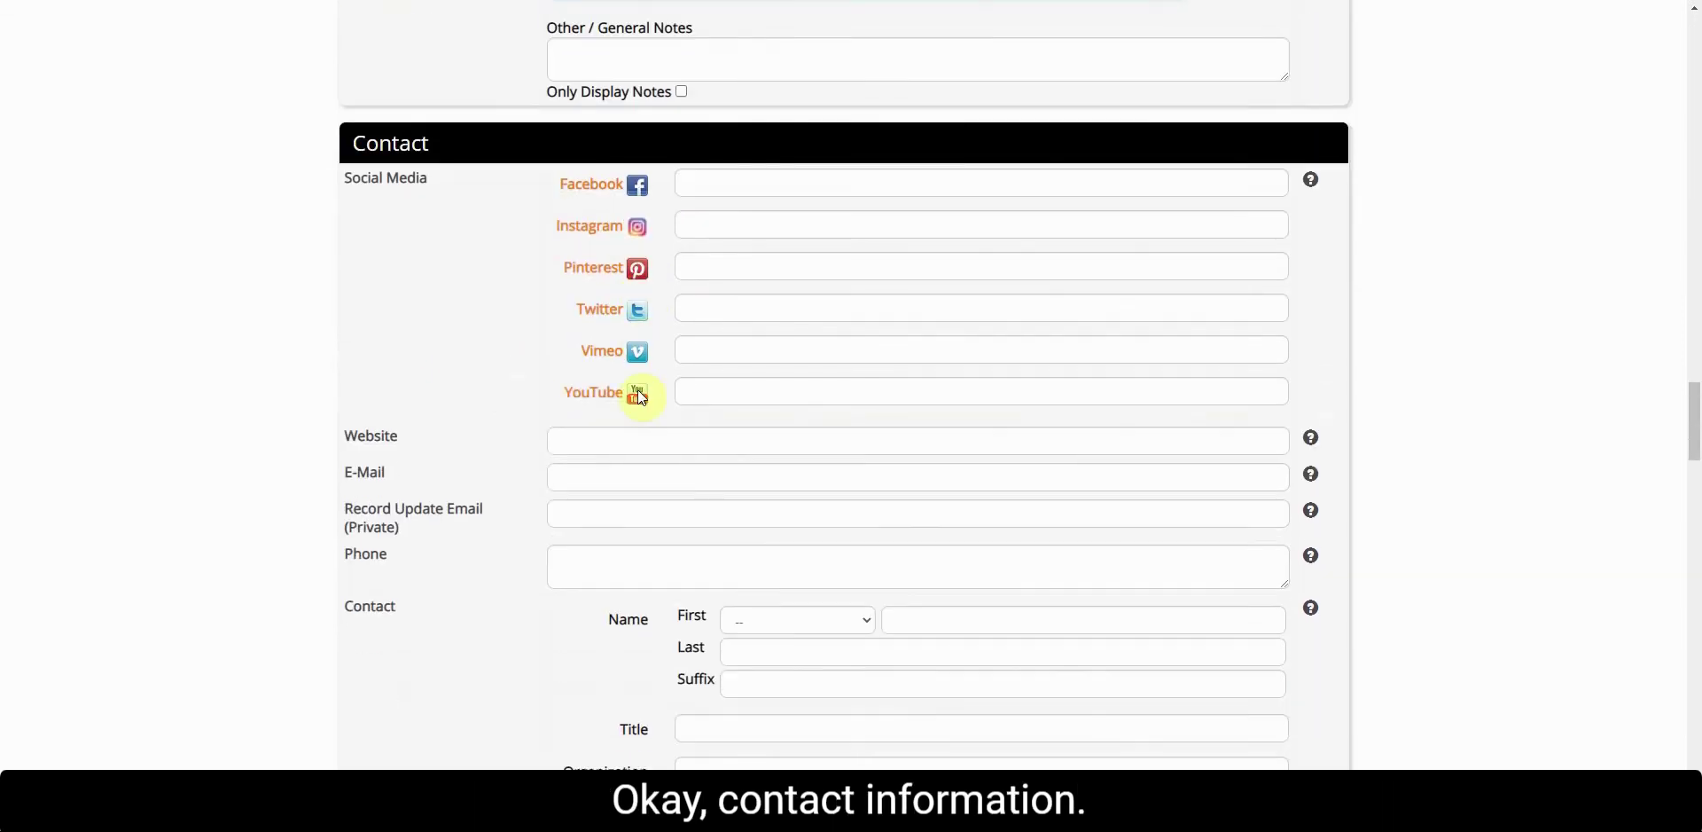
scroll(603, 386, down, 1)
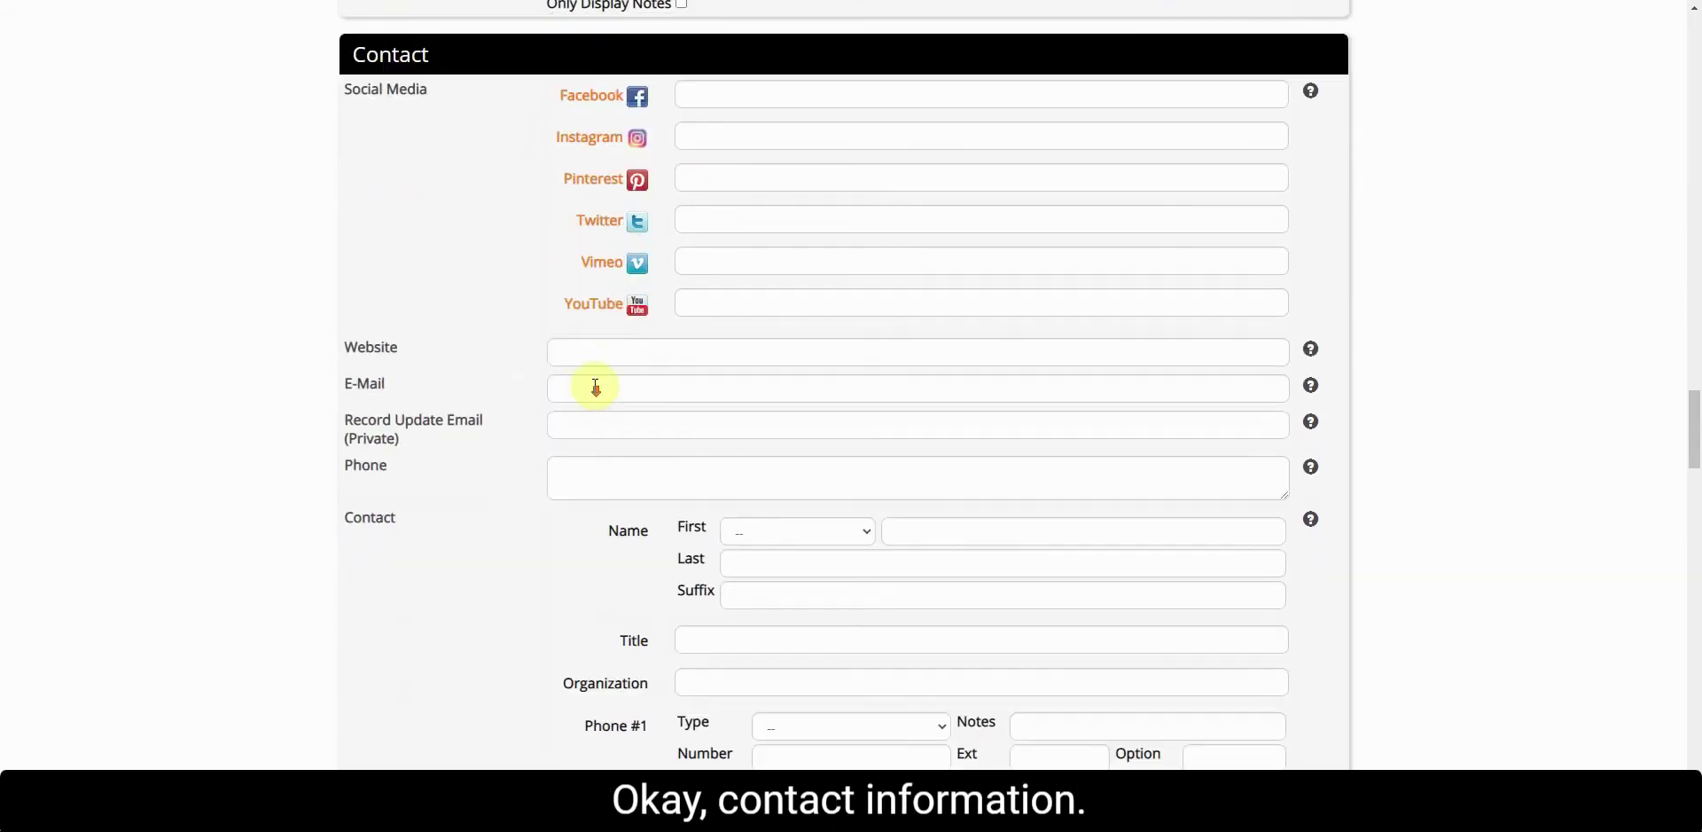
click(726, 95)
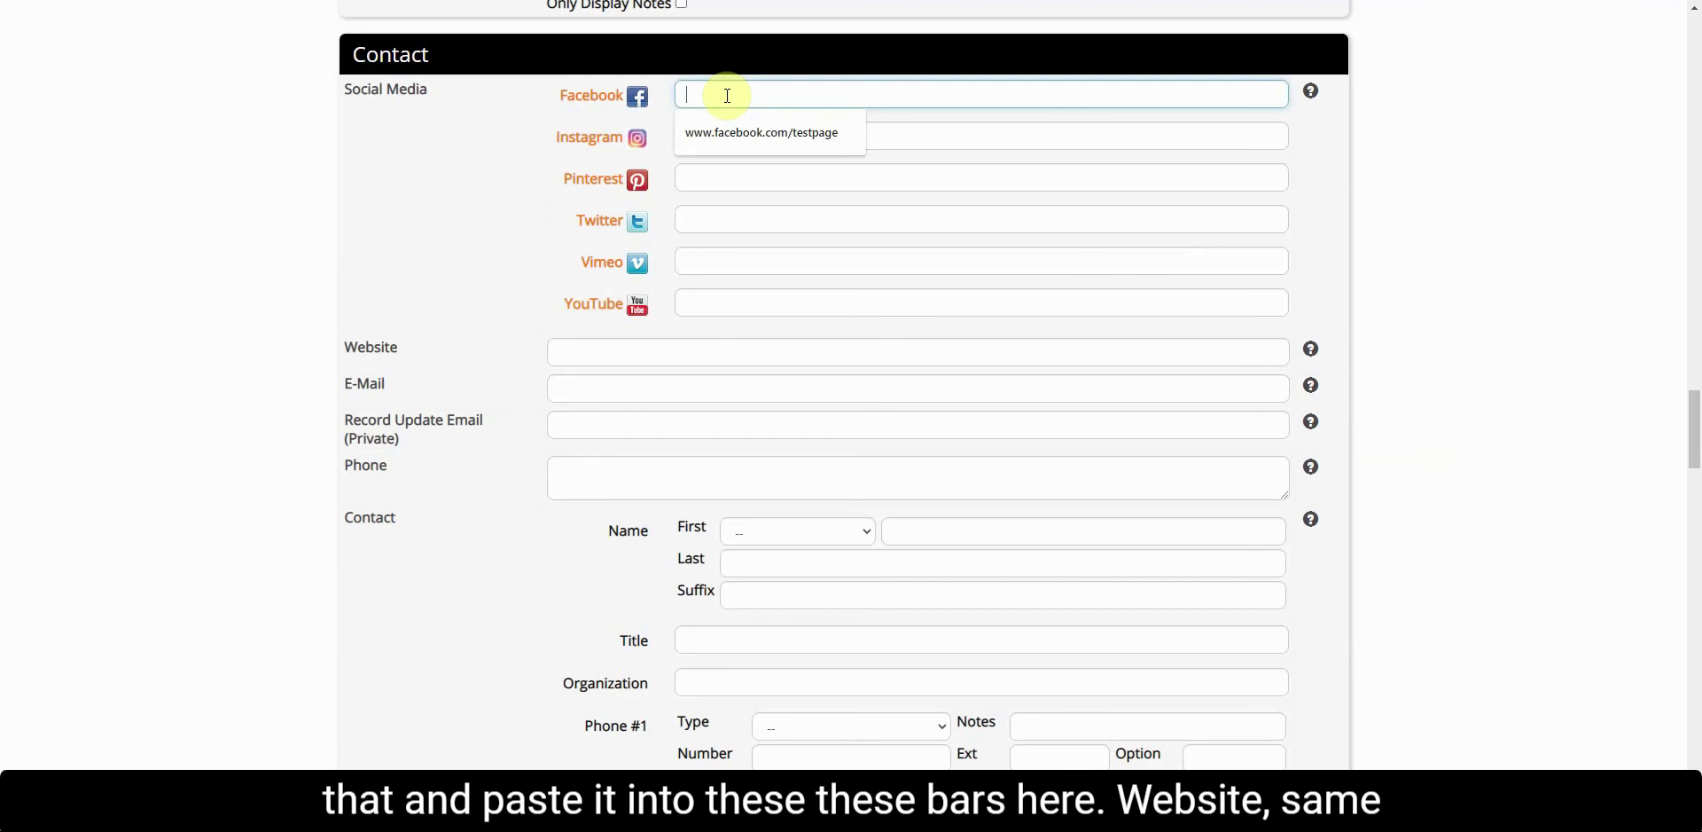
key(Tab)
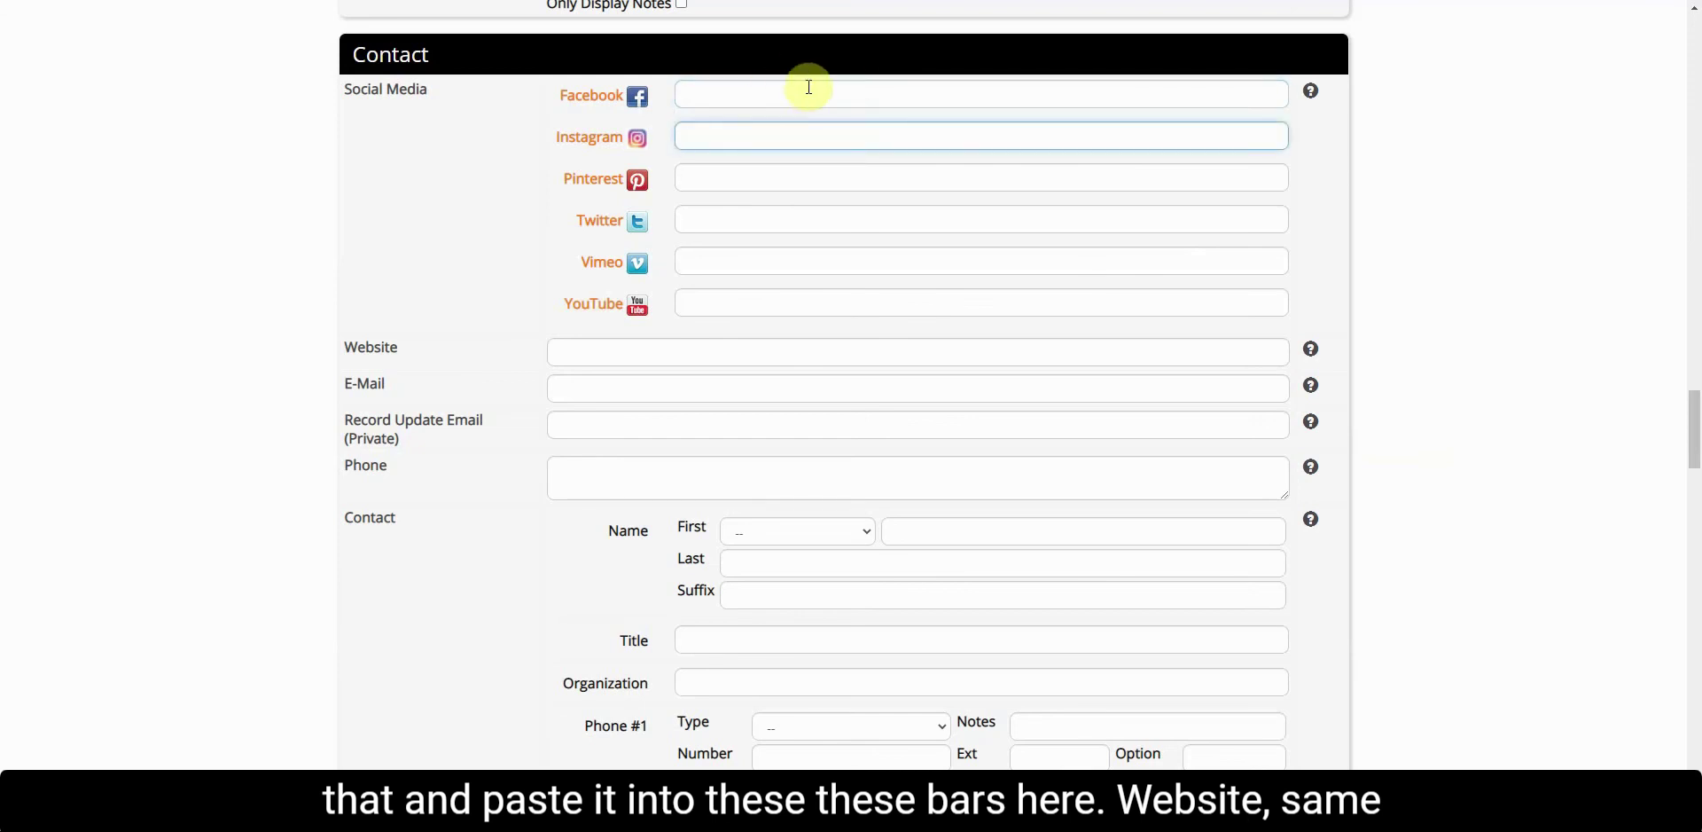
scroll(762, 125, down, 1)
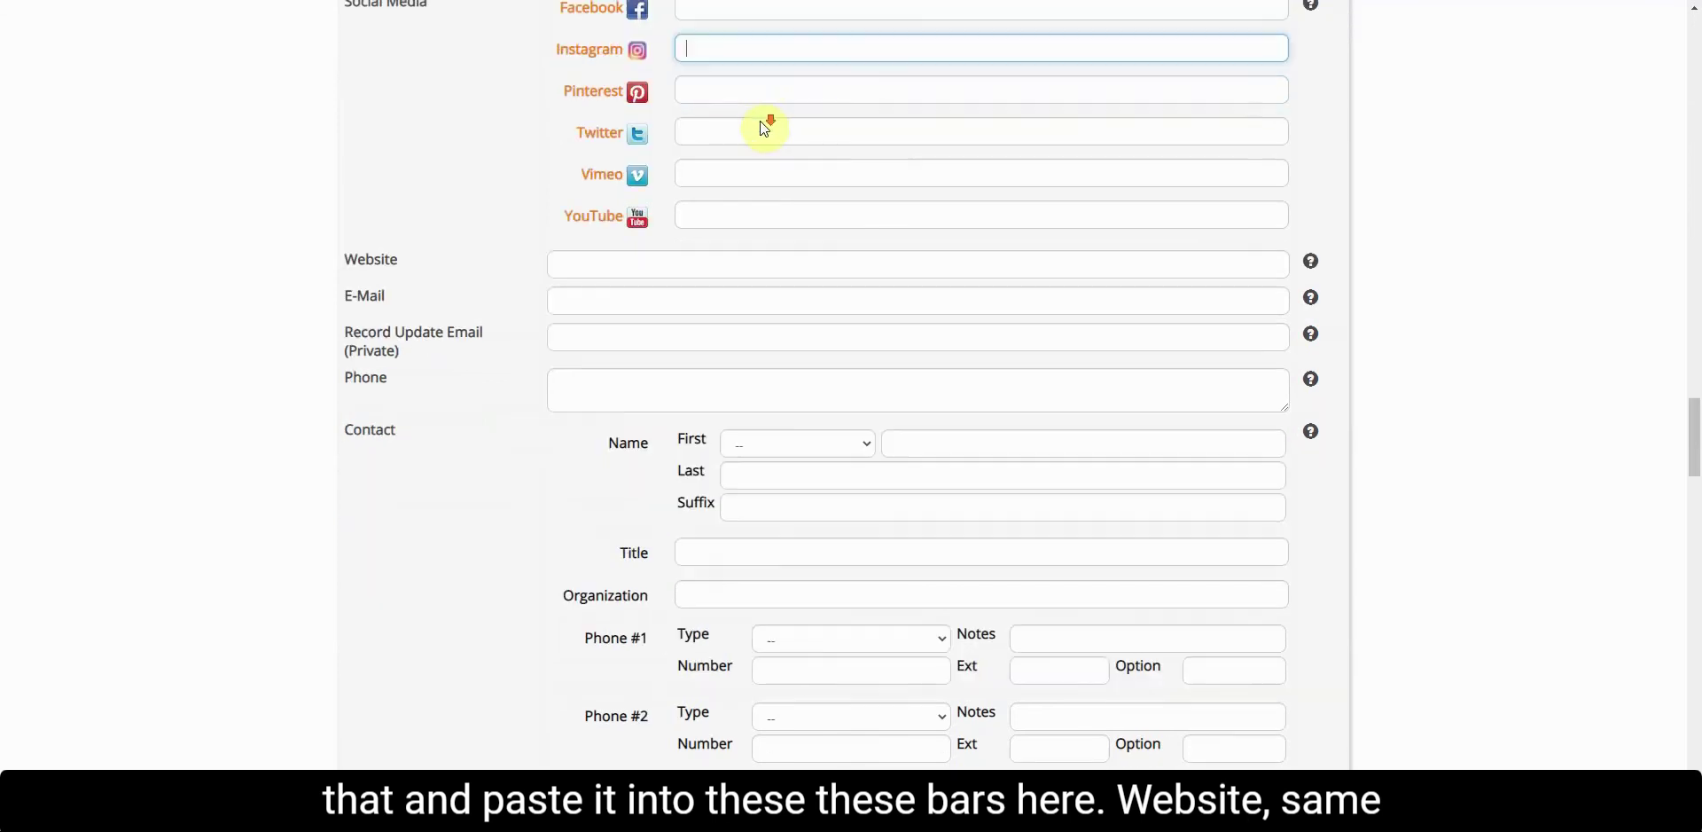
Step: Examine the Website, E-Mail and Record Update Email (Private) fields without entering anything
click(615, 262)
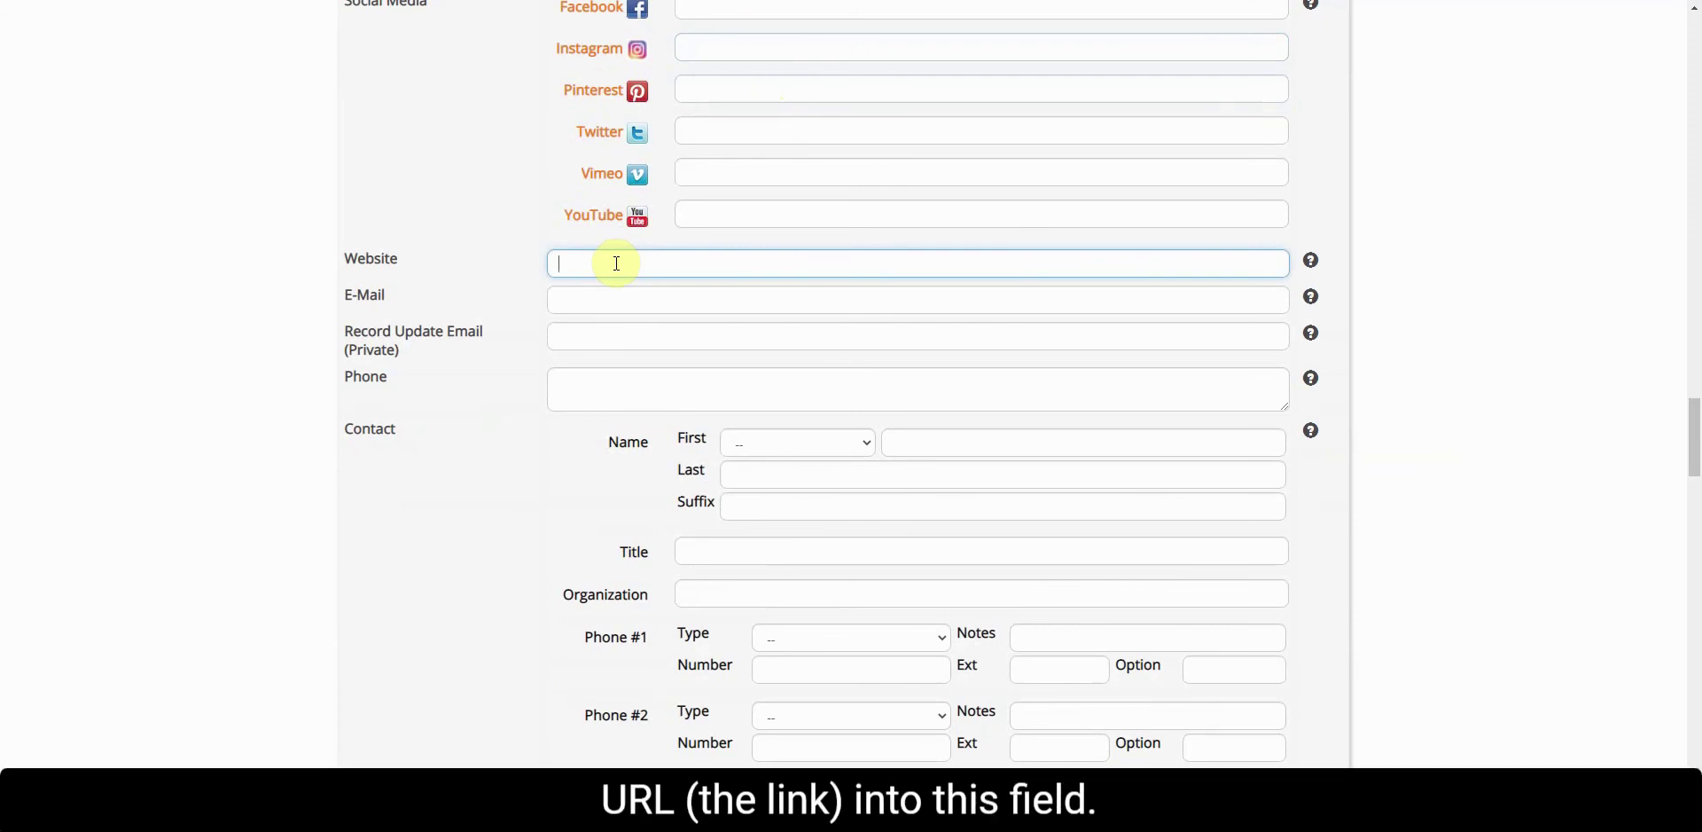
click(581, 303)
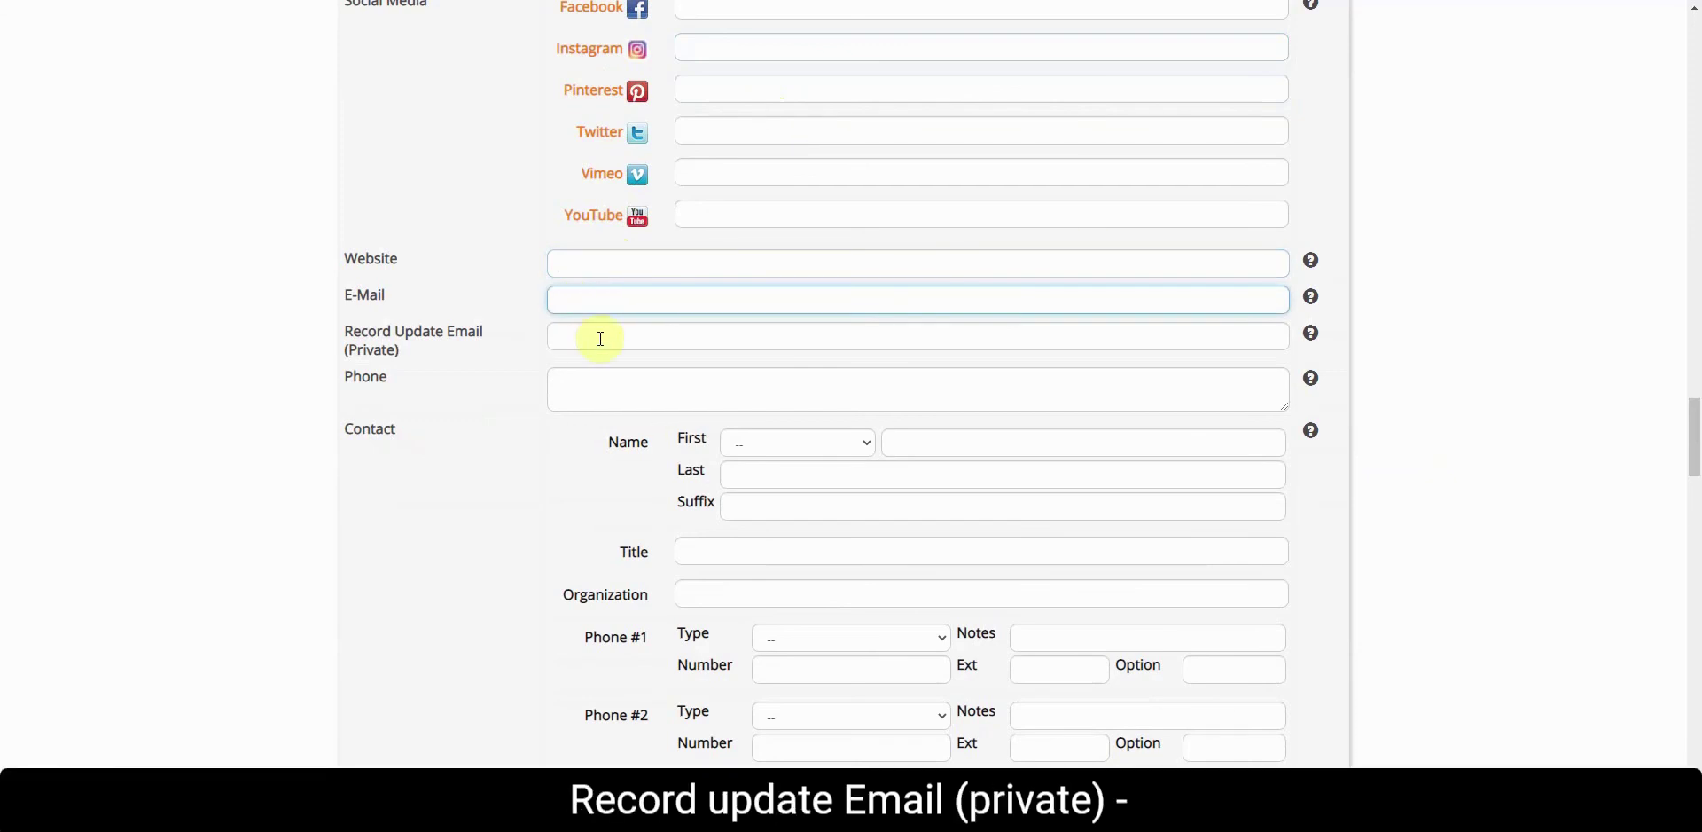
click(602, 339)
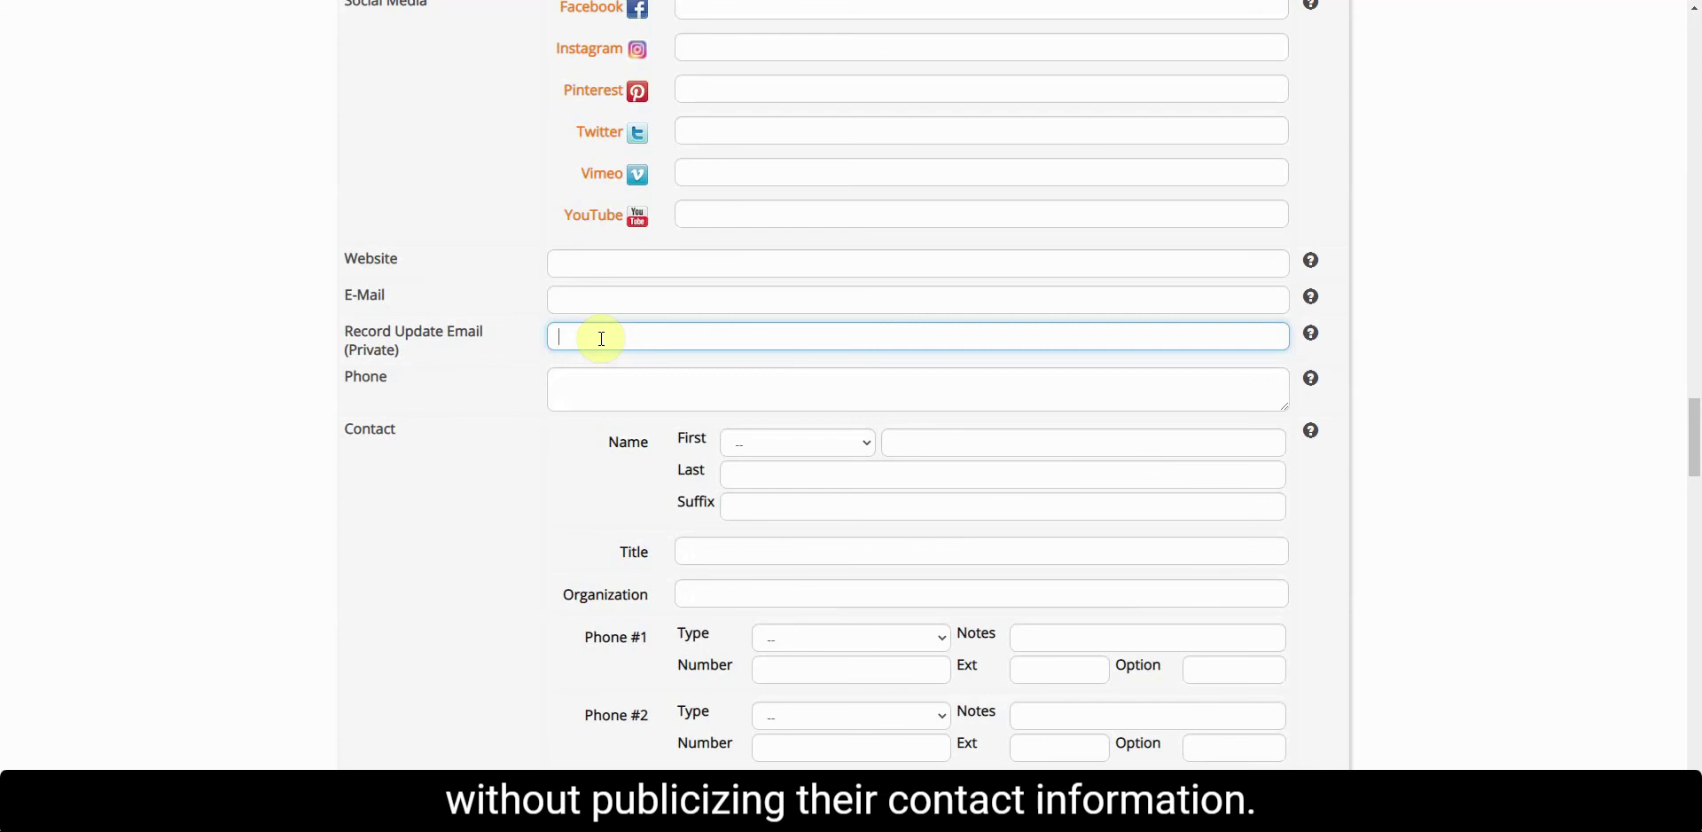
click(591, 302)
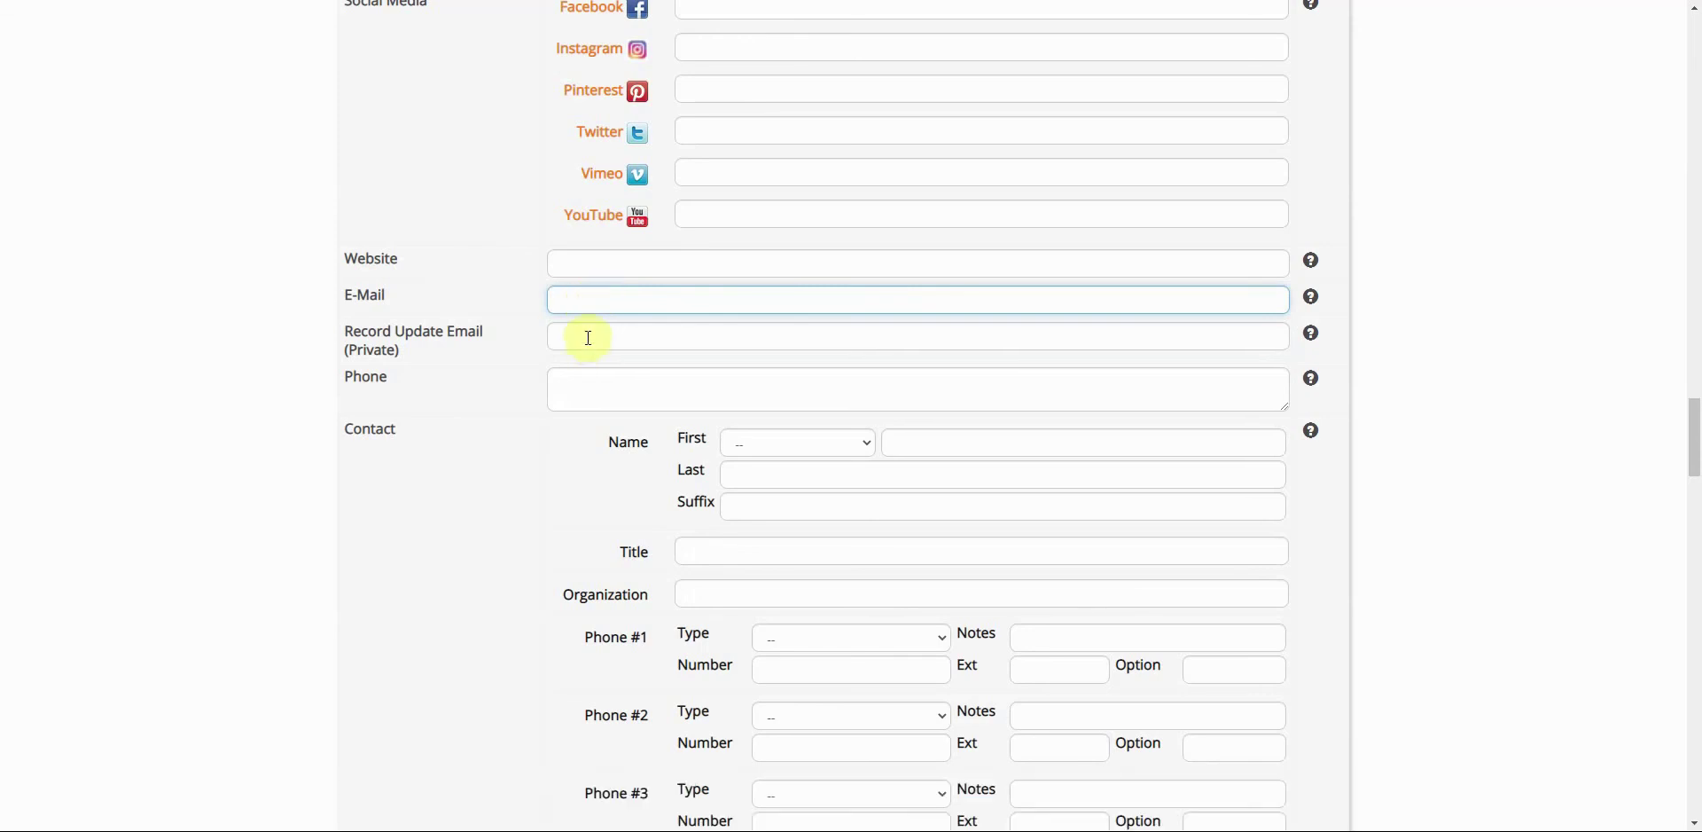
click(593, 335)
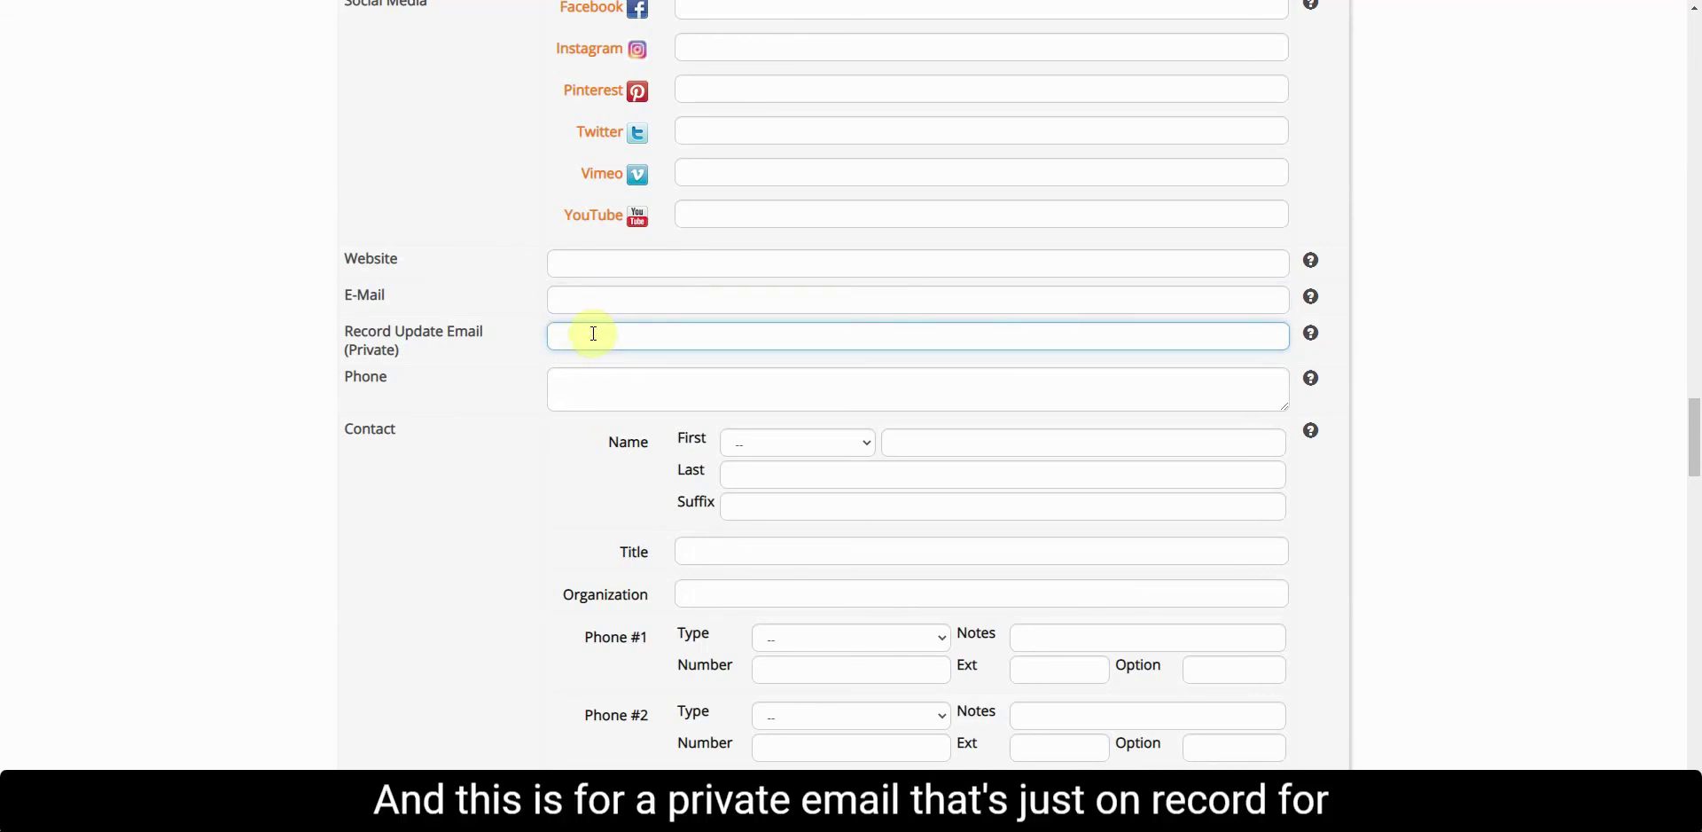
Step: Enter the organization's phone number in the main Phone field, with its three digit groups separated by hyphens
scroll(562, 318, down, 1)
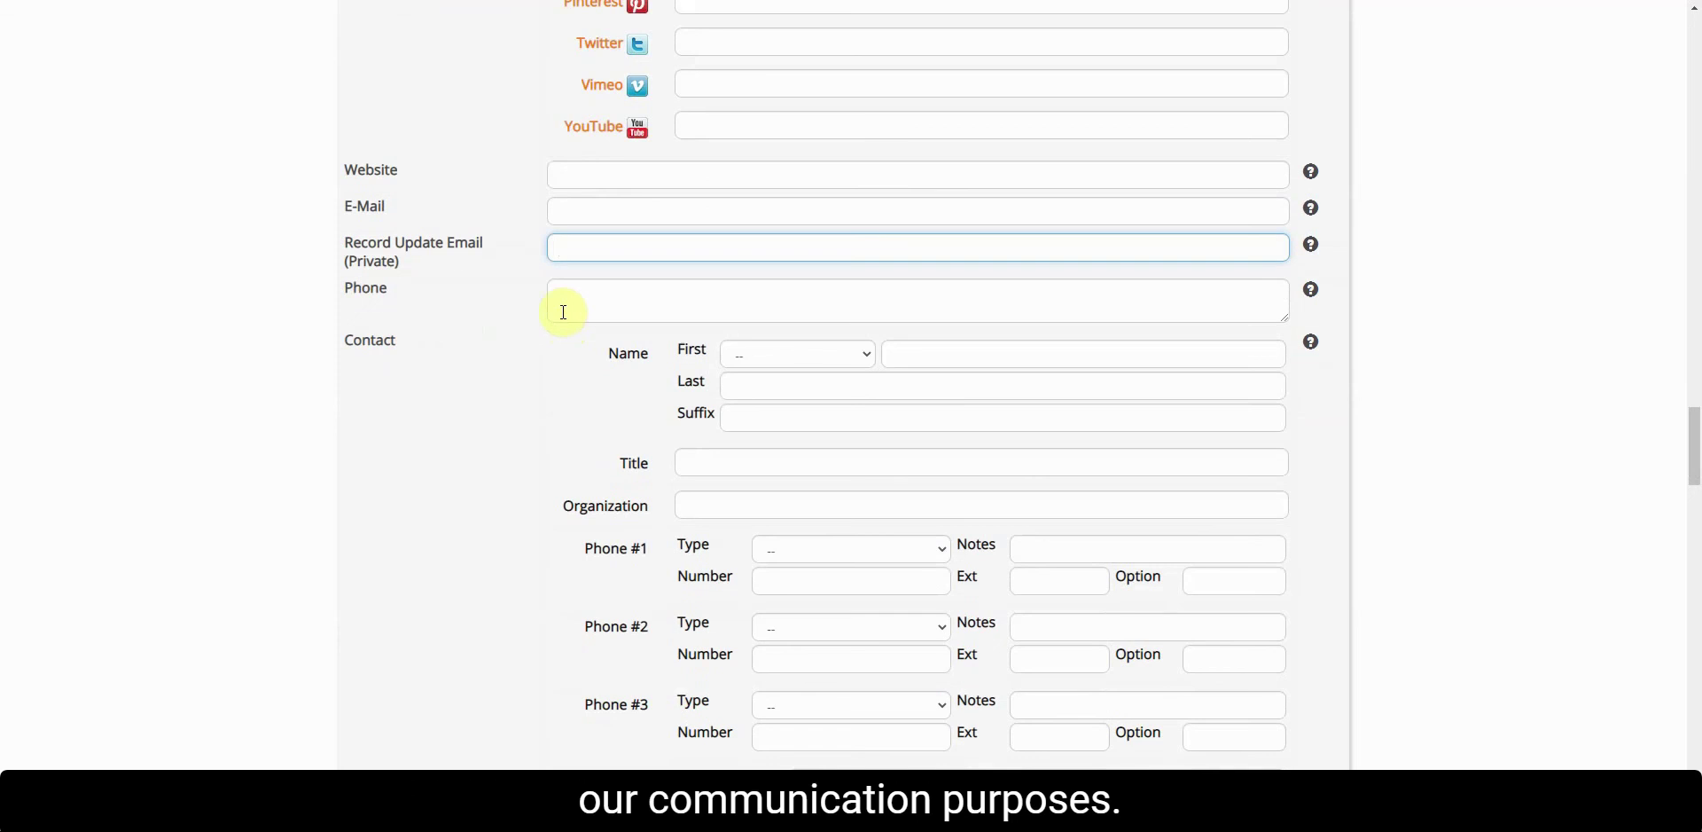
click(621, 295)
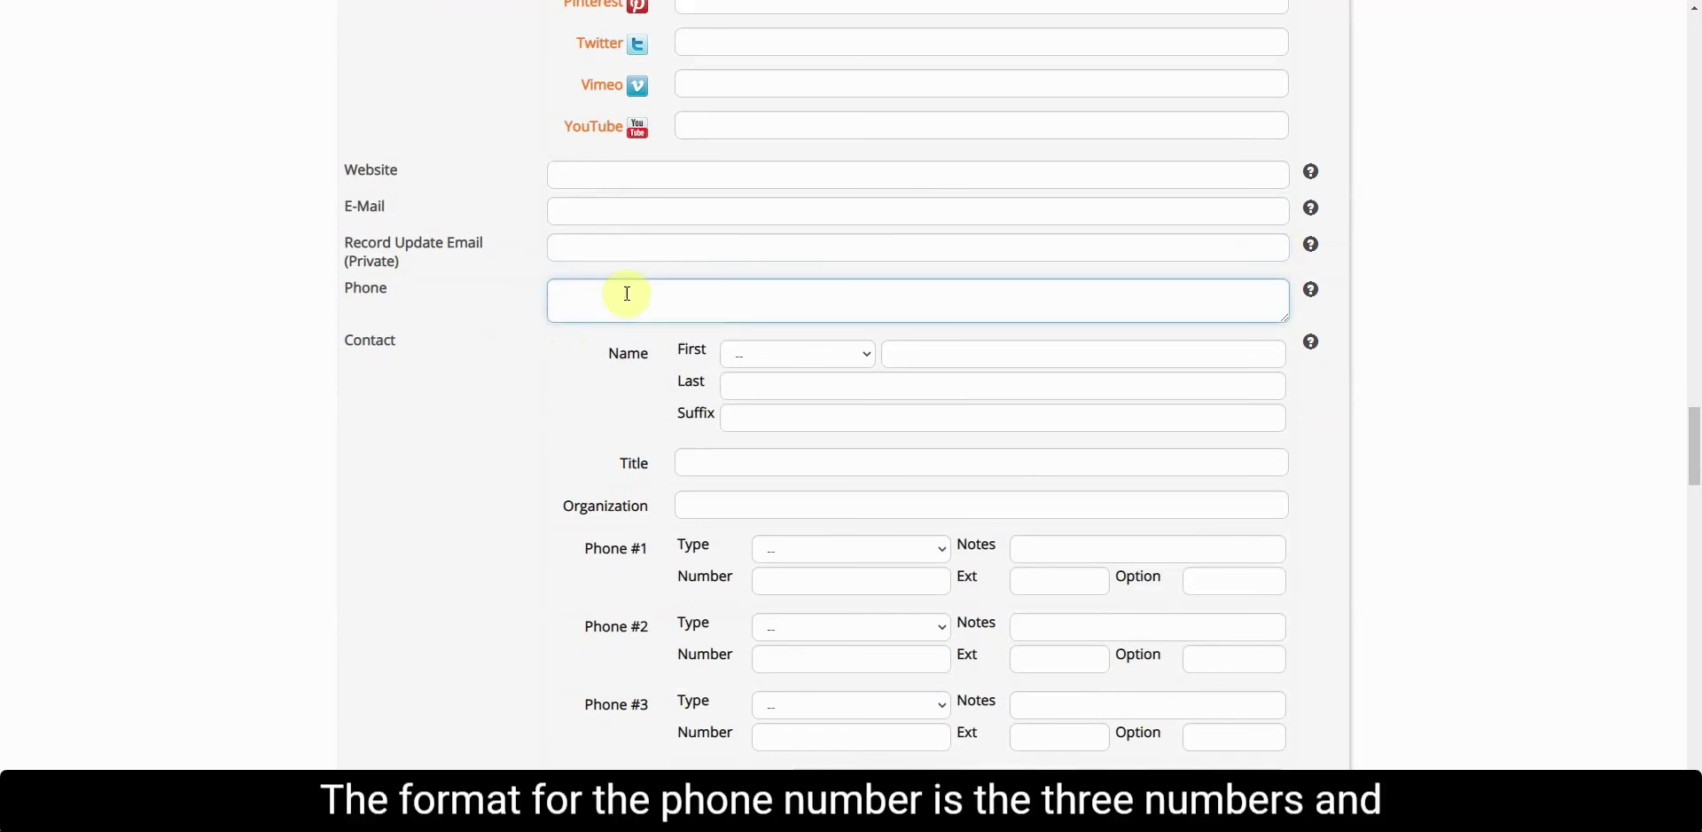
text(902-22)
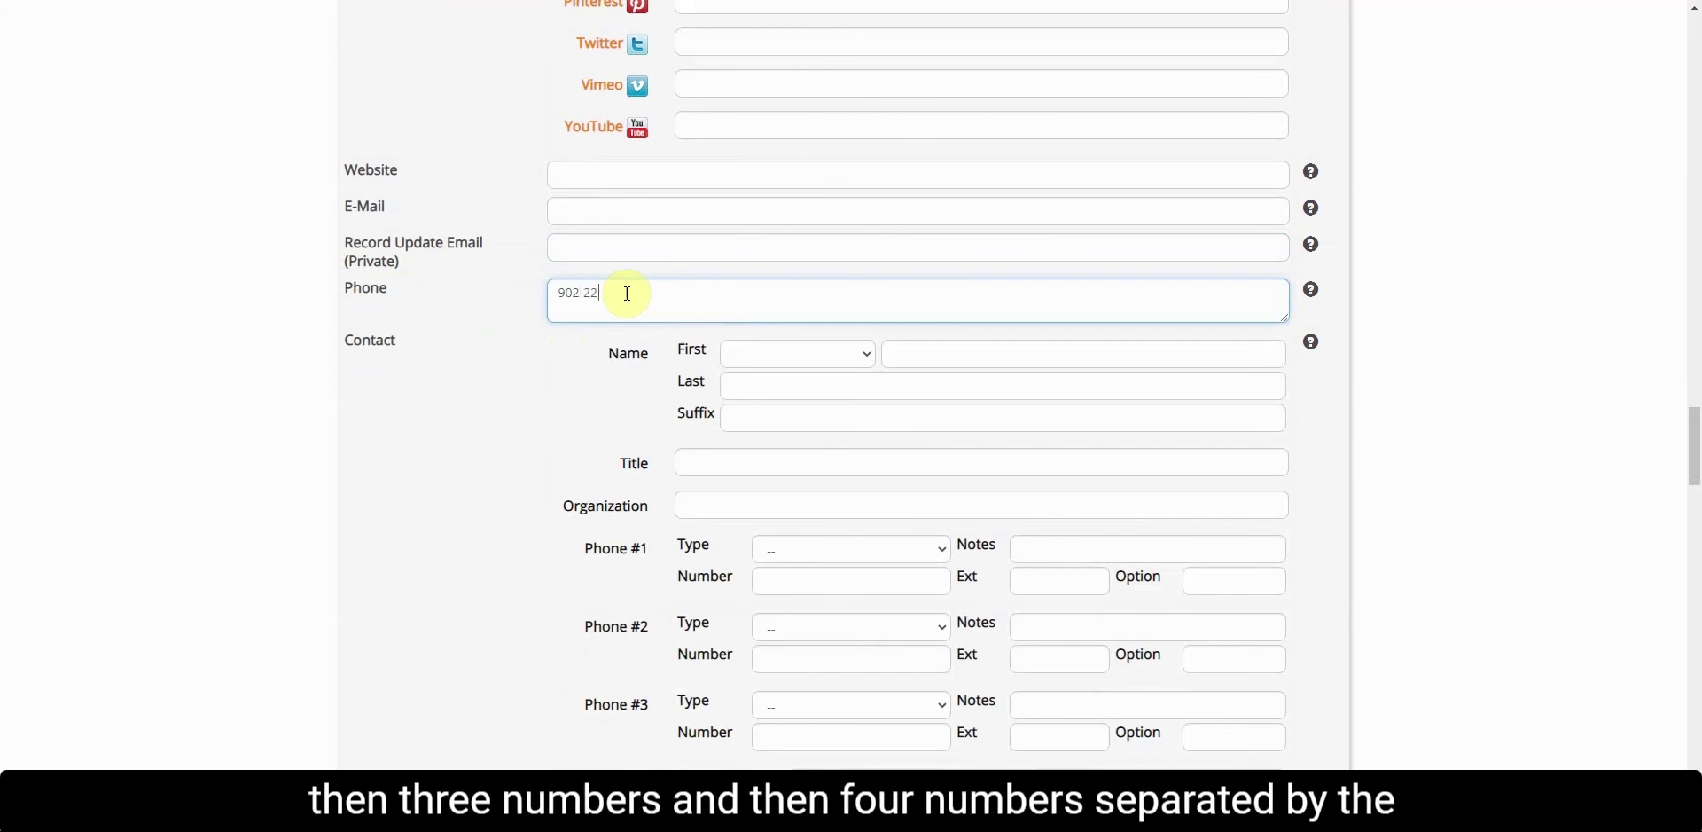
text(2-2222)
Step: Try bracket formatting around the area code in the main Phone field, and restore the hyphen-only format
click(561, 292)
text((902)
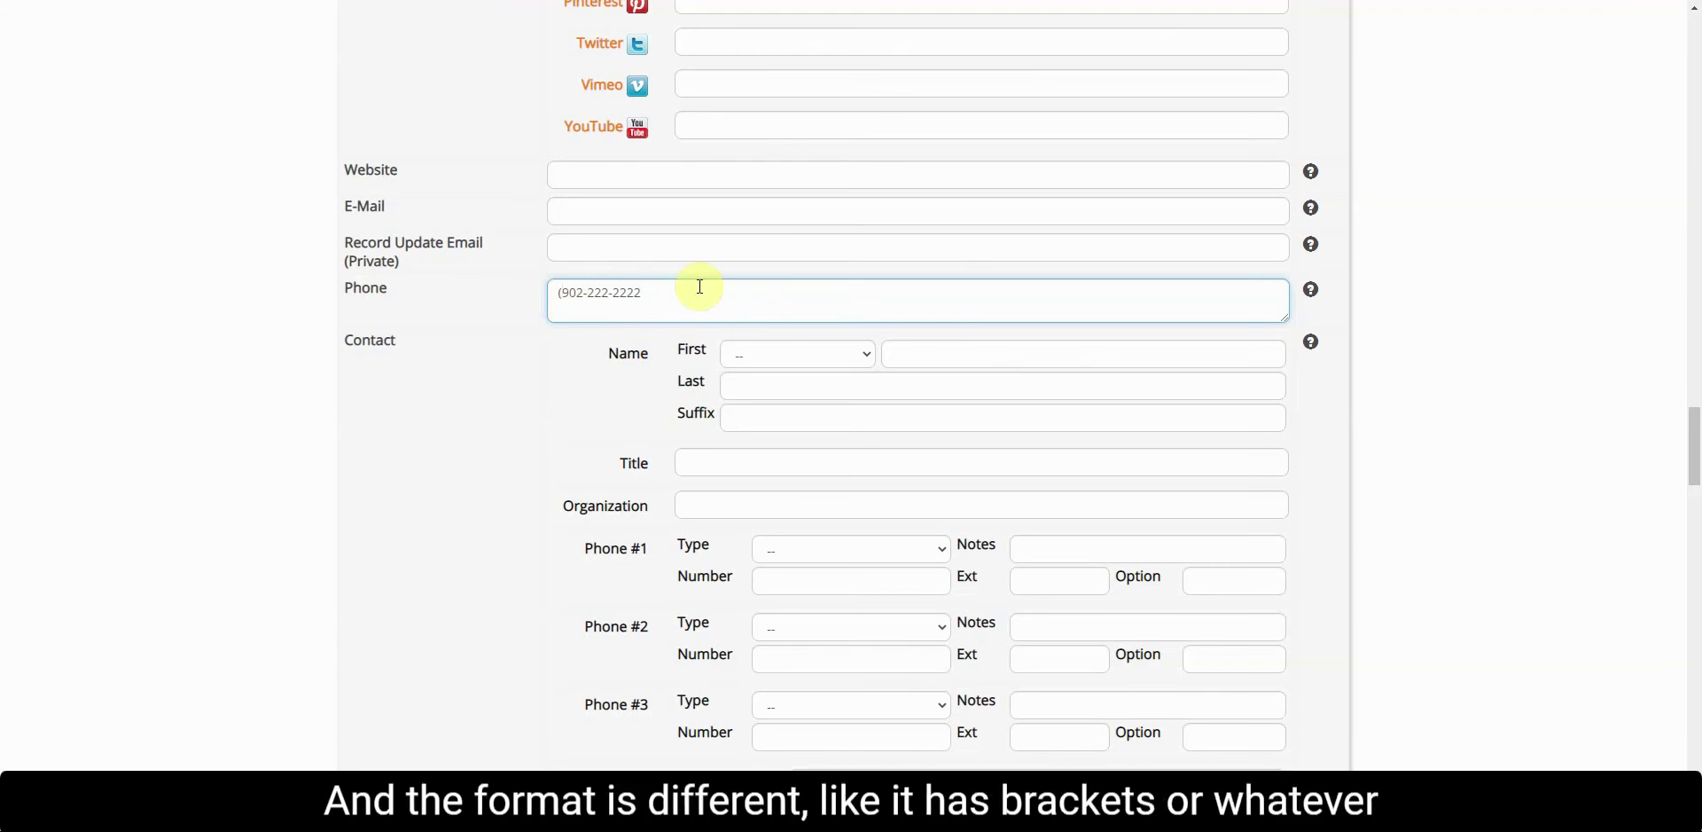
text())
key(BackSpace)
click(565, 292)
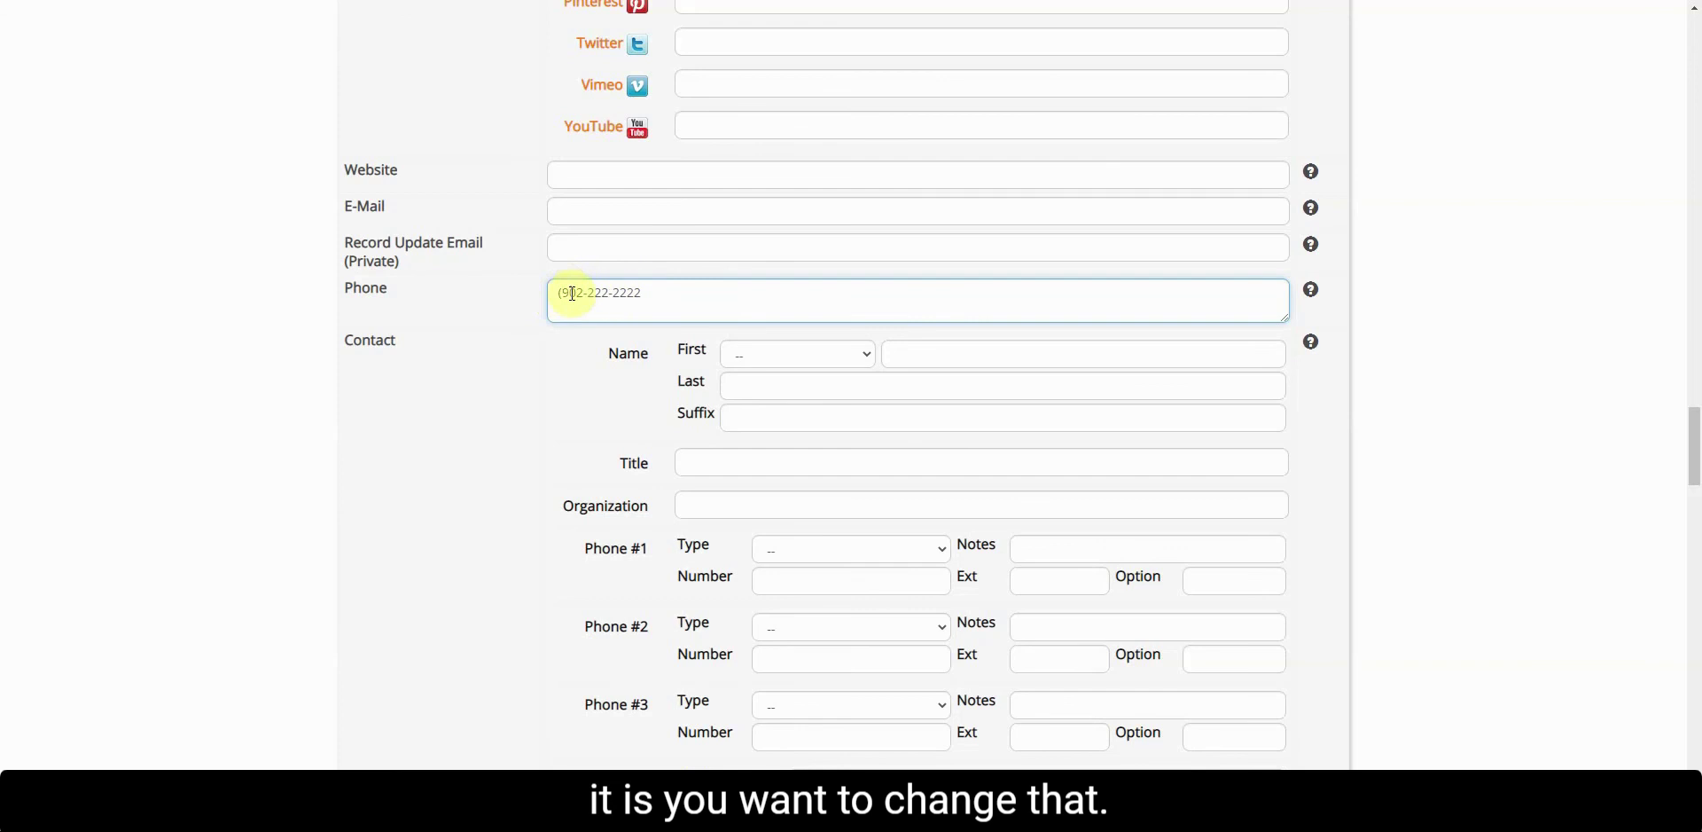
key(BackSpace)
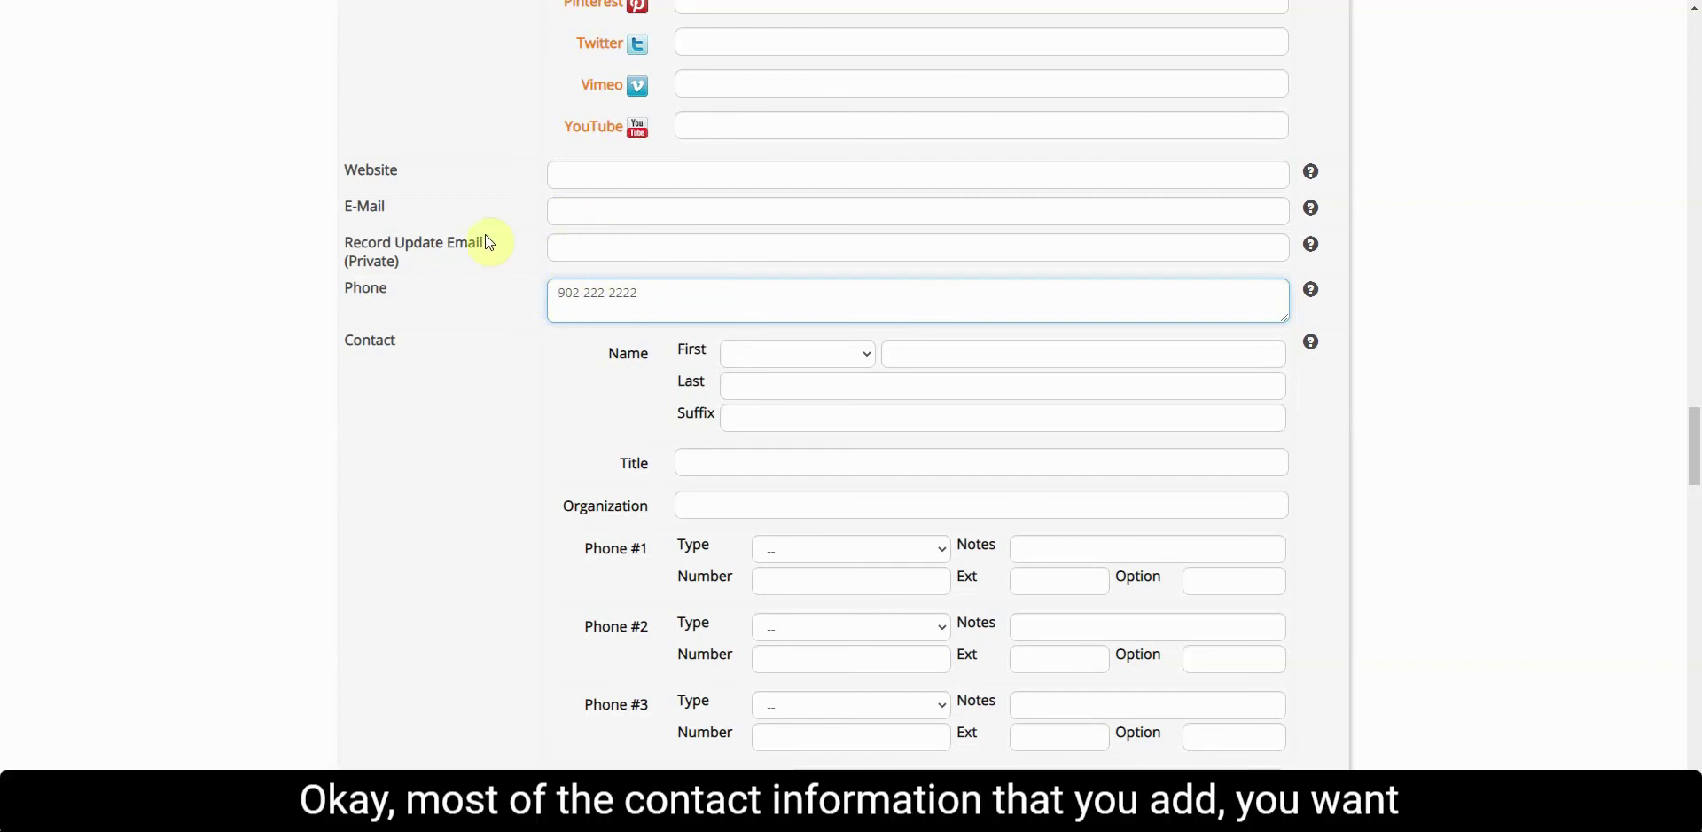
Step: Review the main communication fields and the Contact person's name, title, phone, fax and email fields
scroll(486, 245, down, 1)
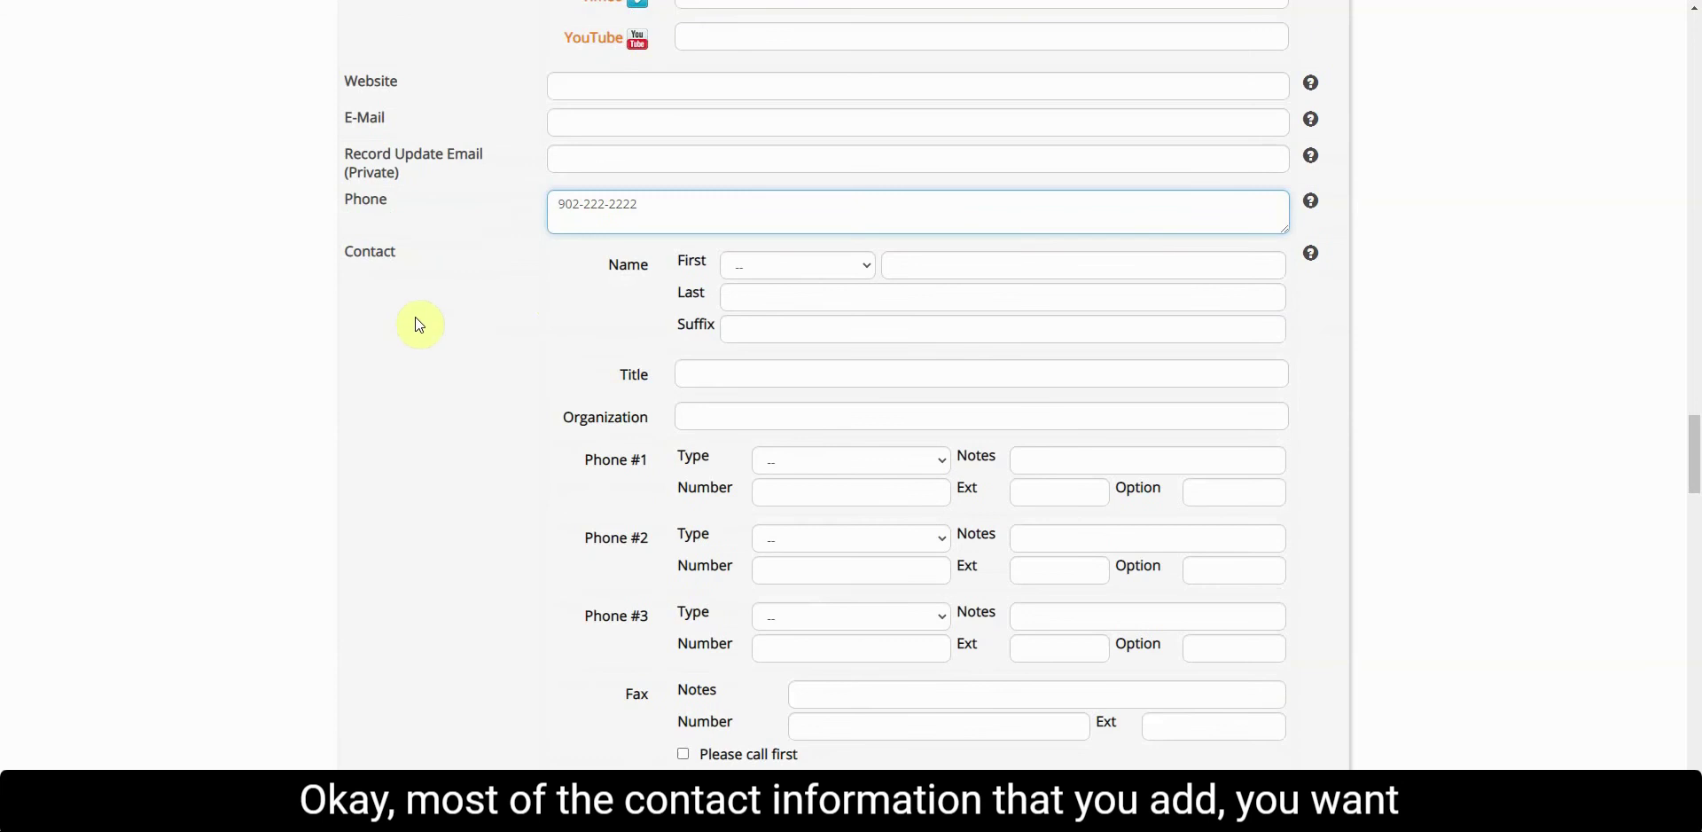
scroll(416, 325, up, 1)
scroll(458, 288, up, 2)
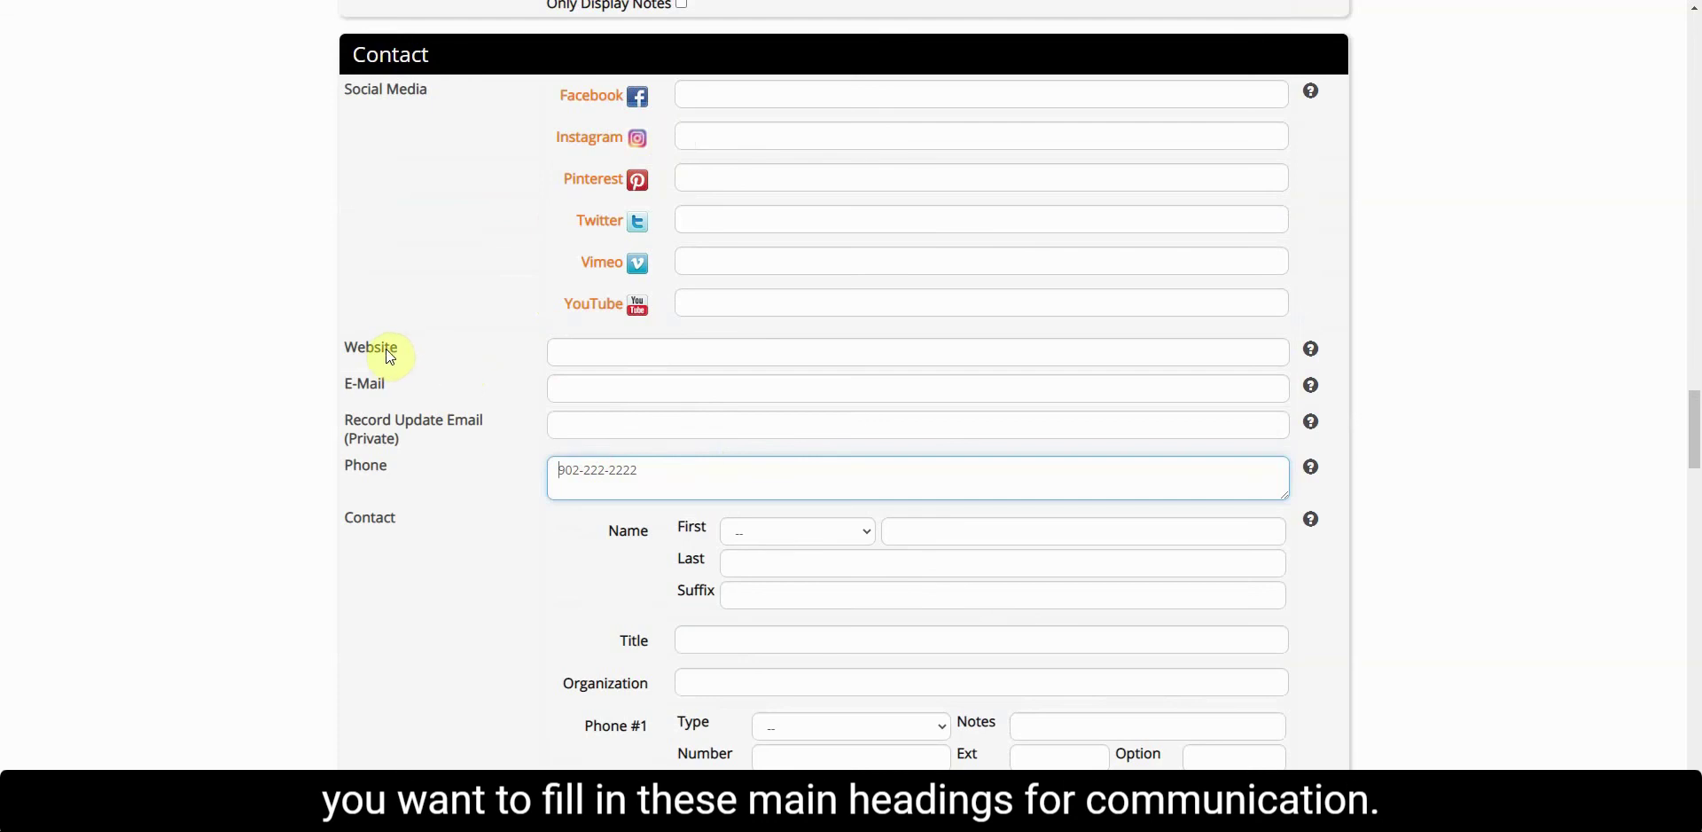
scroll(388, 353, down, 3)
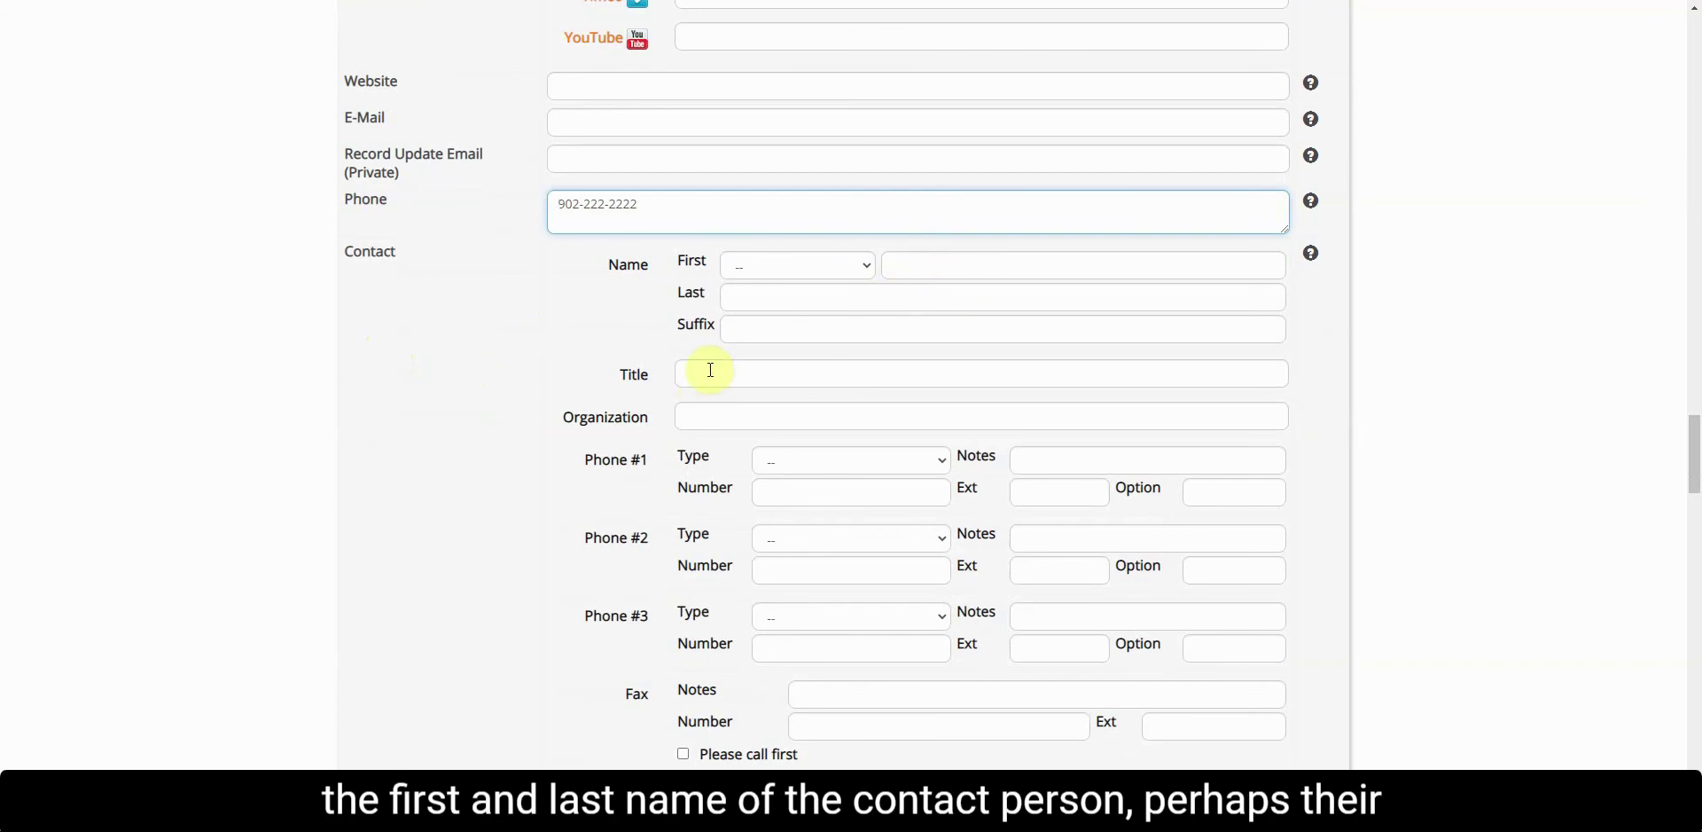
scroll(713, 372, down, 1)
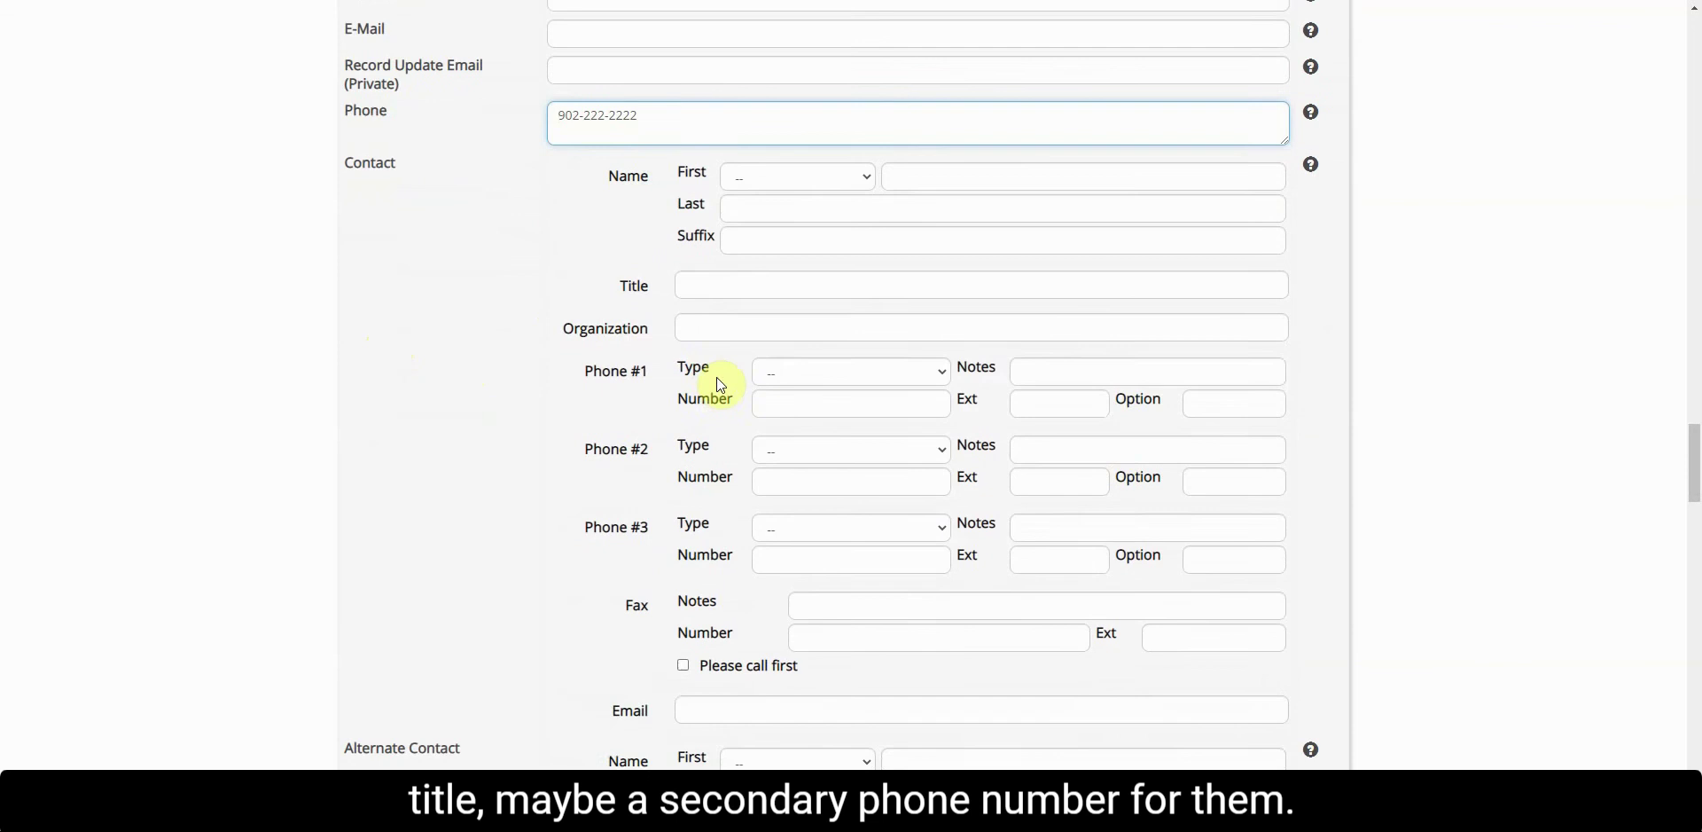
scroll(716, 376, down, 1)
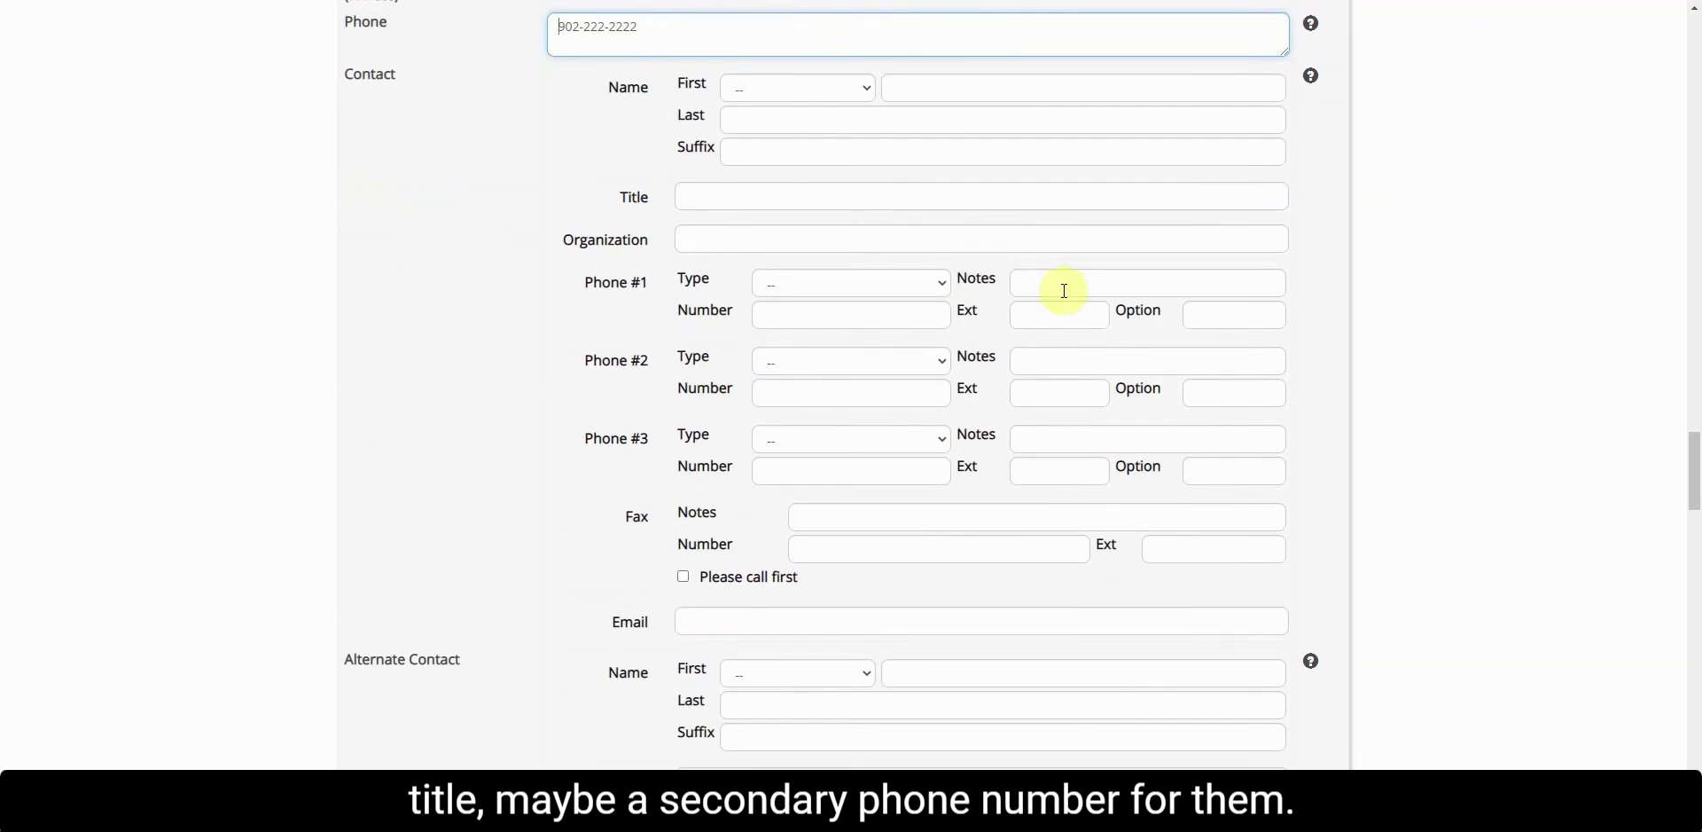
Step: Compare the main Phone and E-Mail fields with the Contact person's own phone and email fields, and view the Alternate Contact fields
scroll(1069, 285, up, 1)
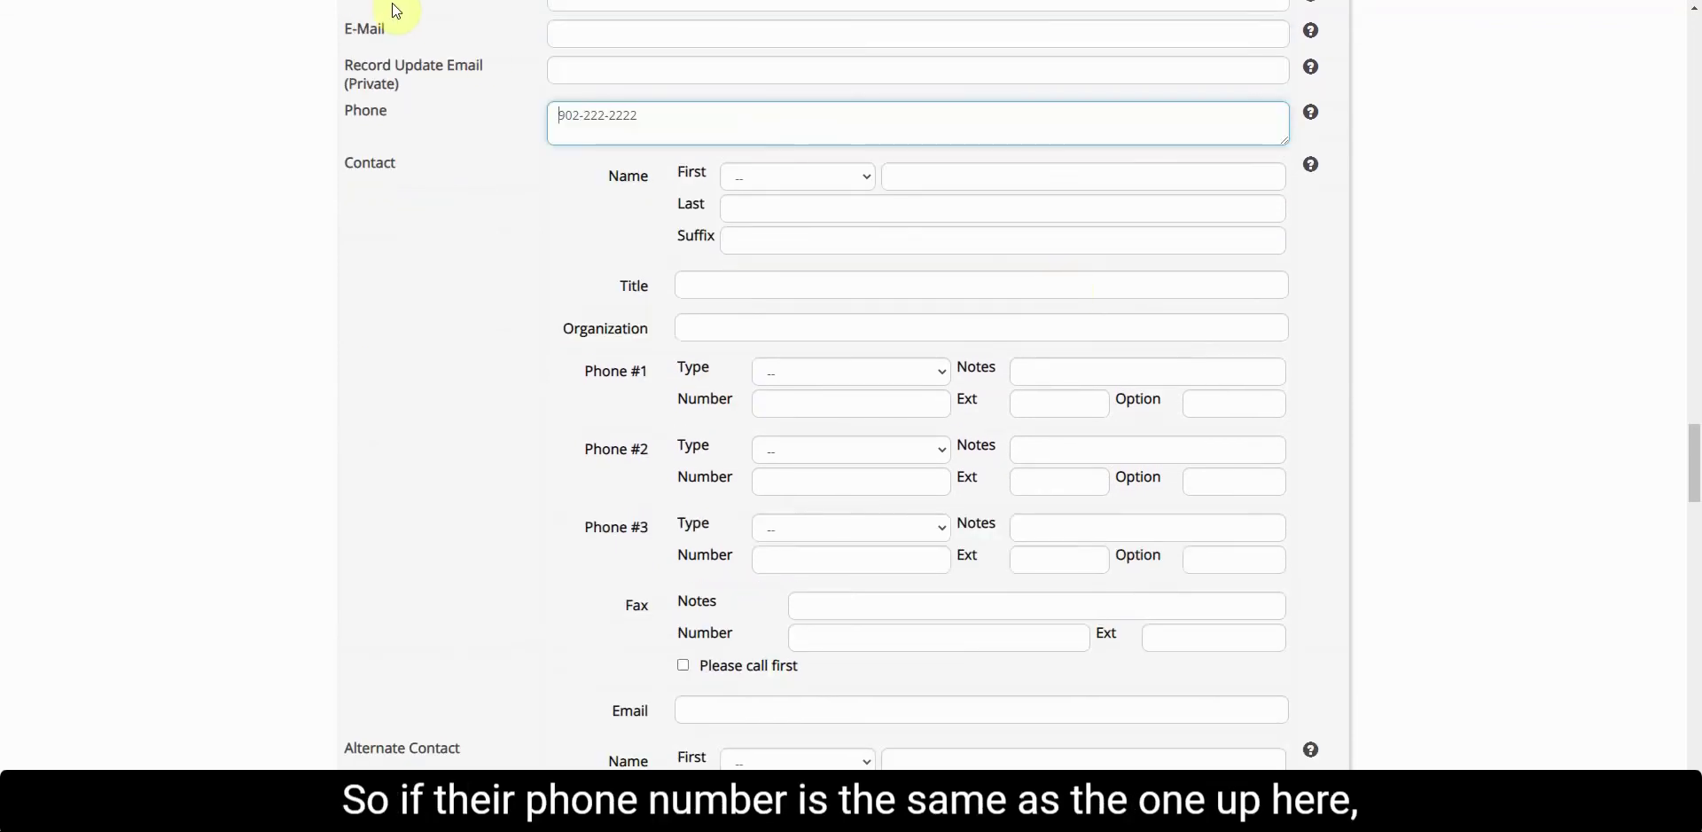
scroll(418, 146, up, 1)
drag(637, 205, 566, 204)
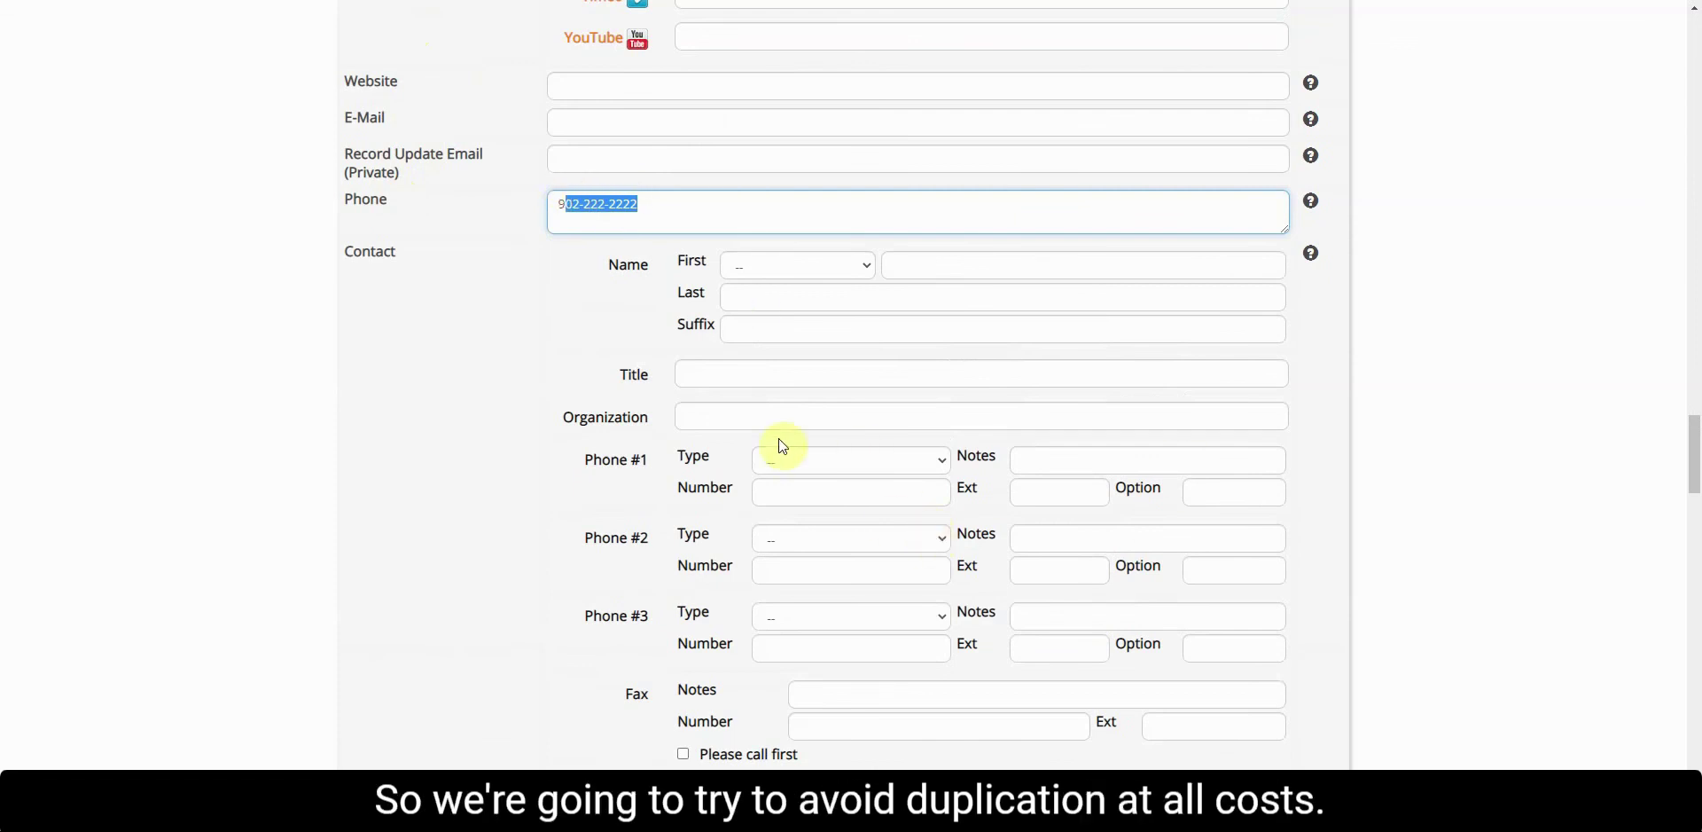
click(637, 232)
scroll(911, 497, down, 1)
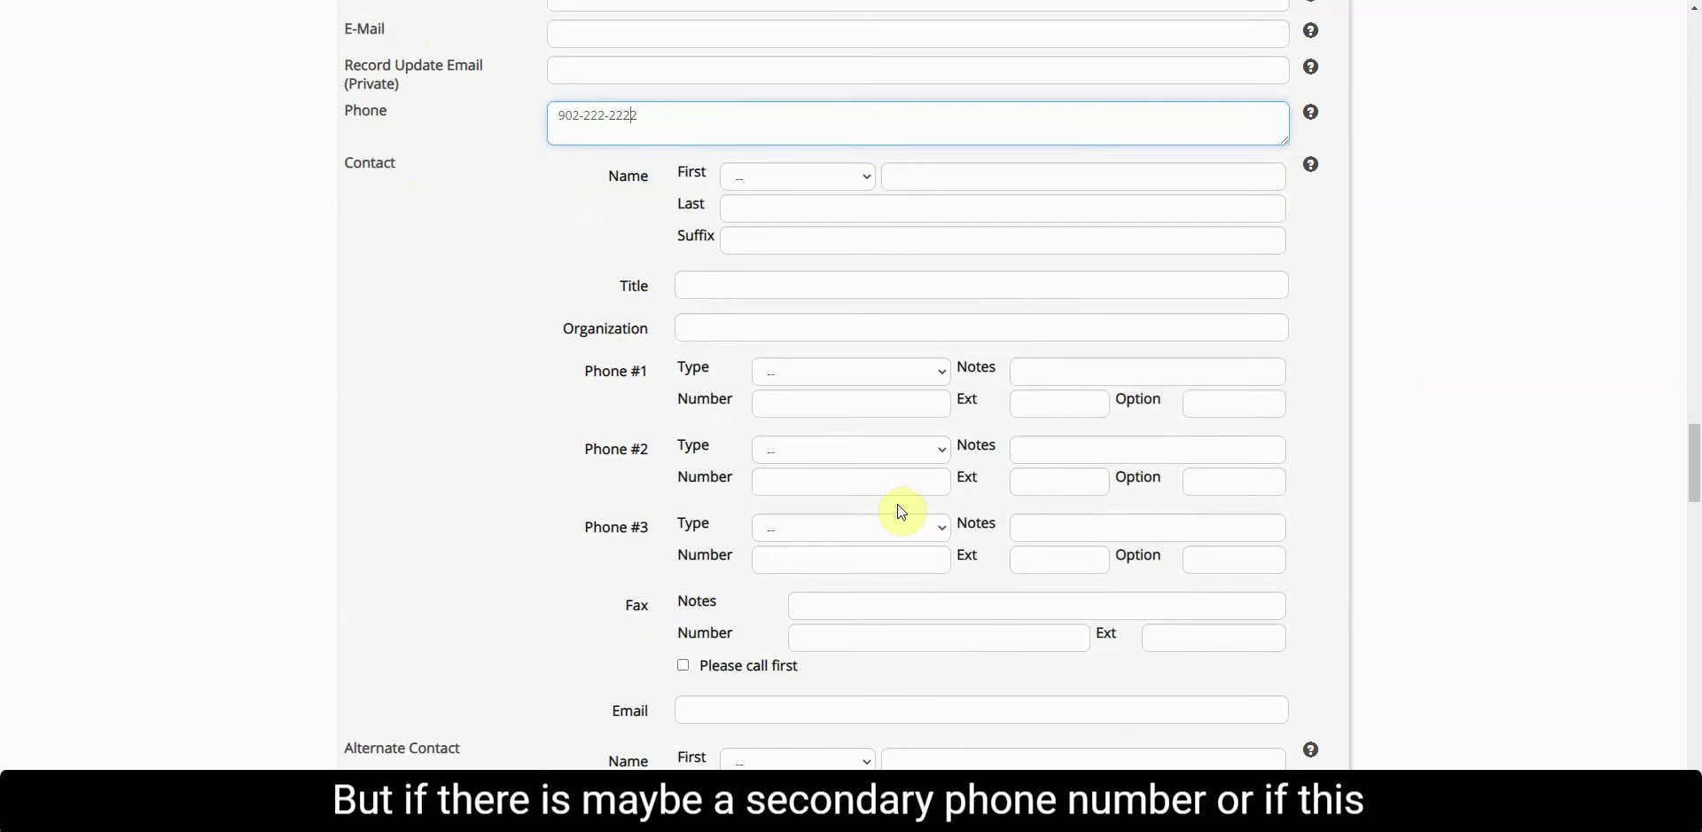
scroll(901, 486, down, 1)
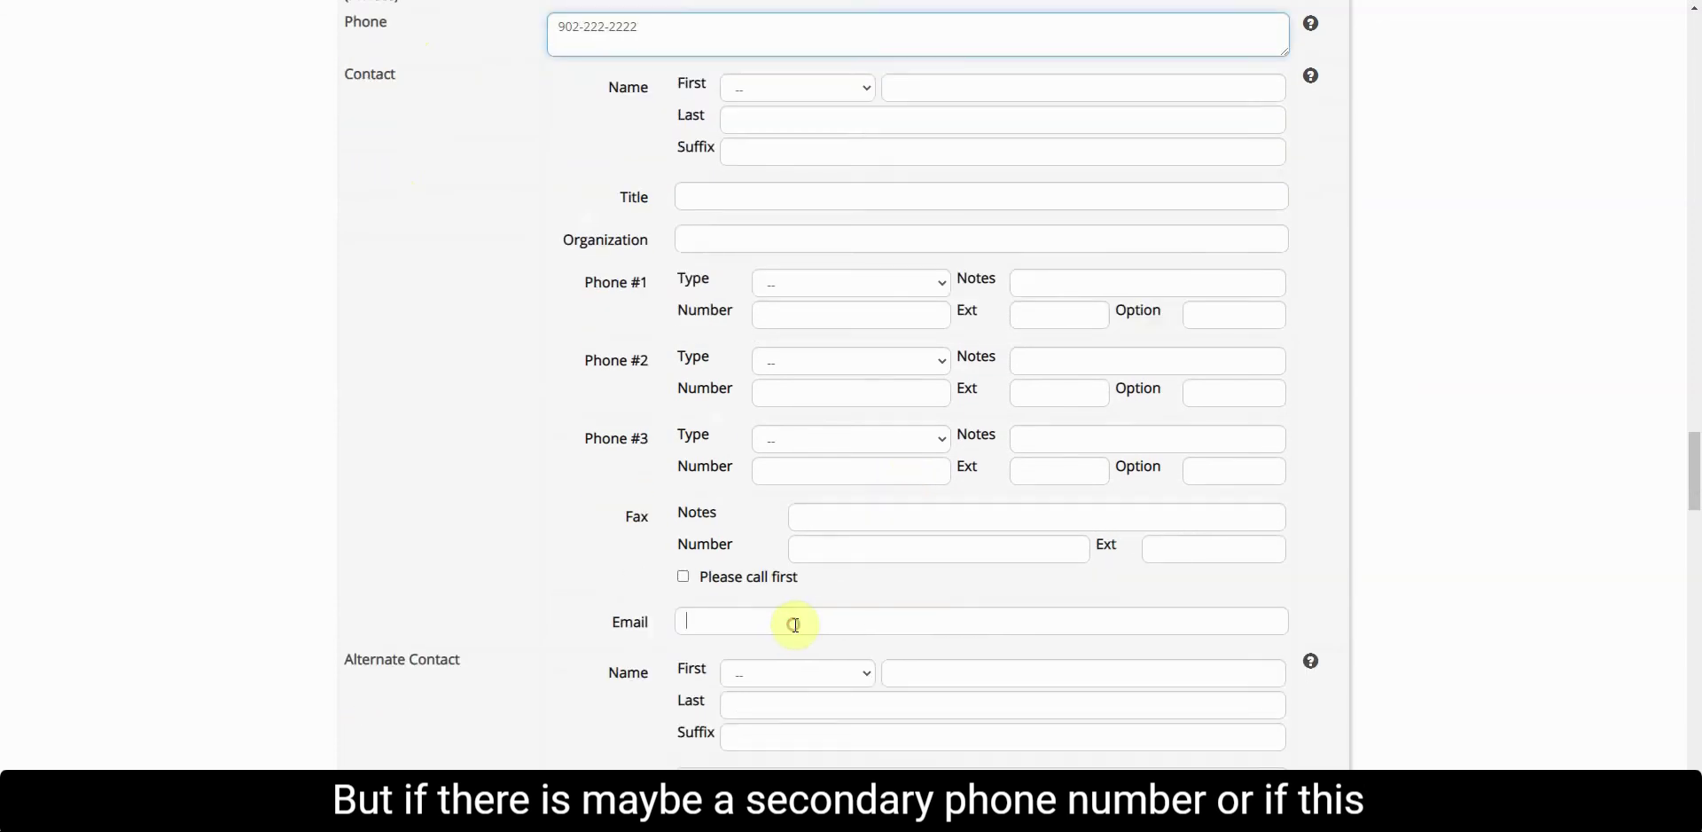
click(801, 614)
scroll(801, 613, up, 2)
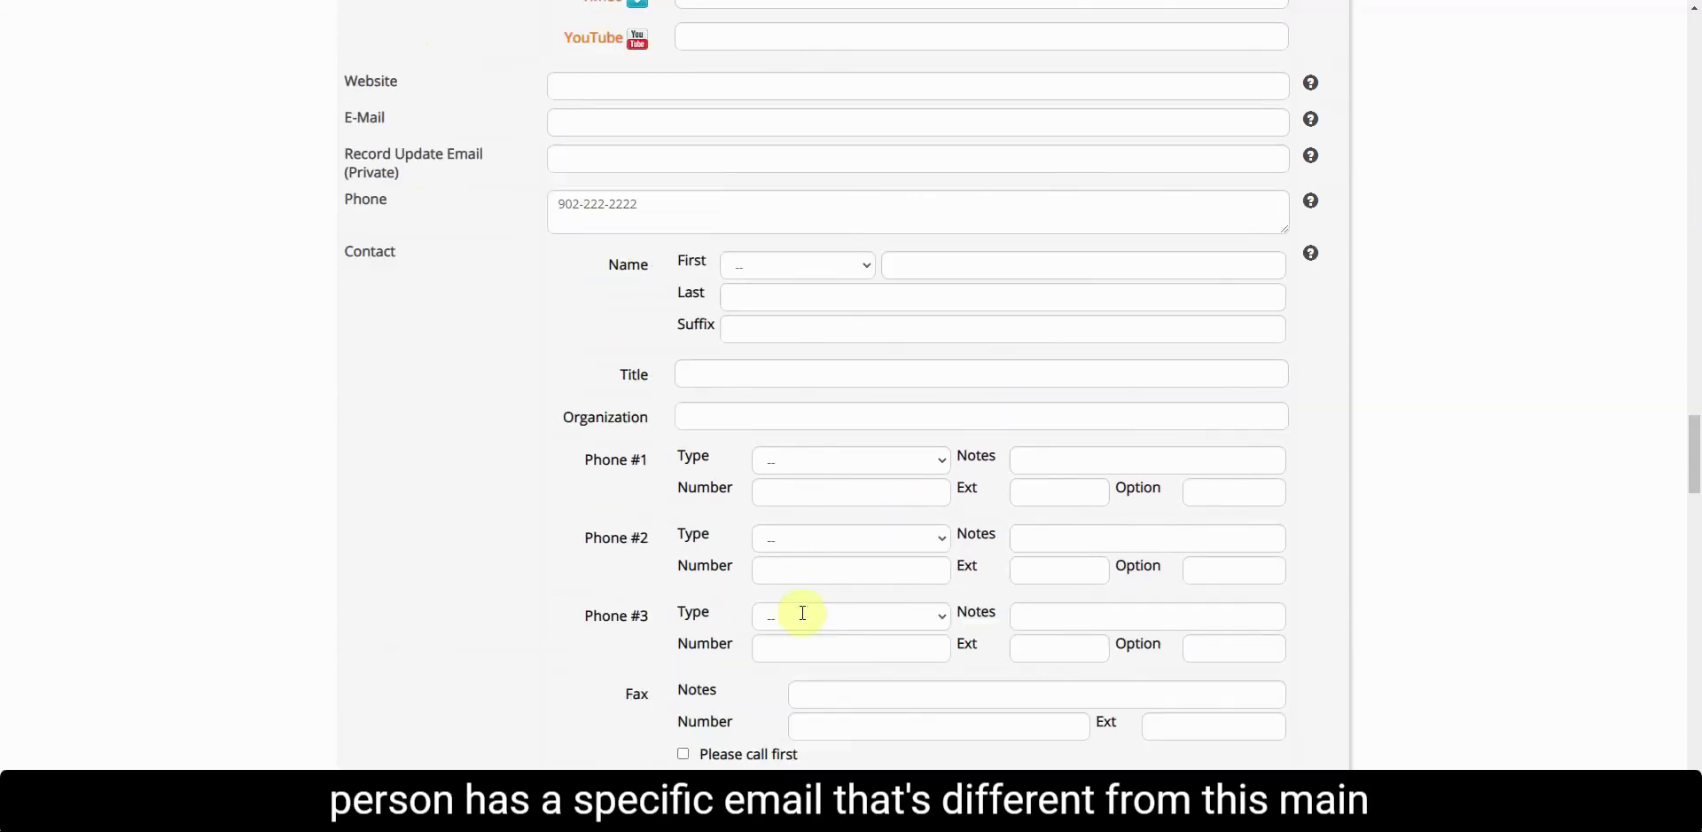
click(582, 118)
scroll(779, 396, down, 2)
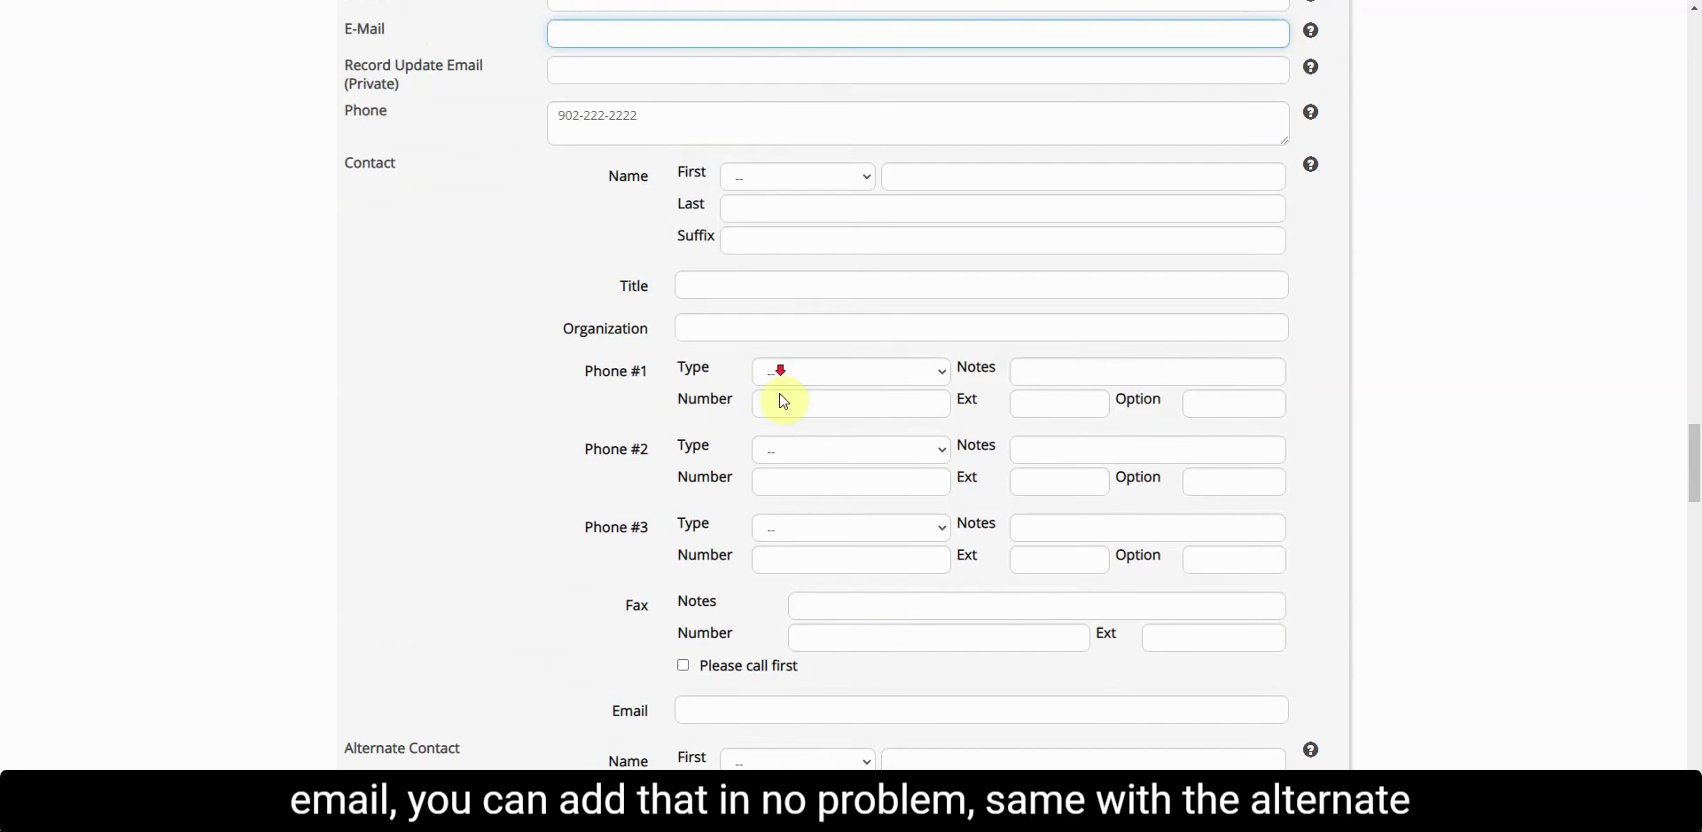
scroll(810, 470, down, 4)
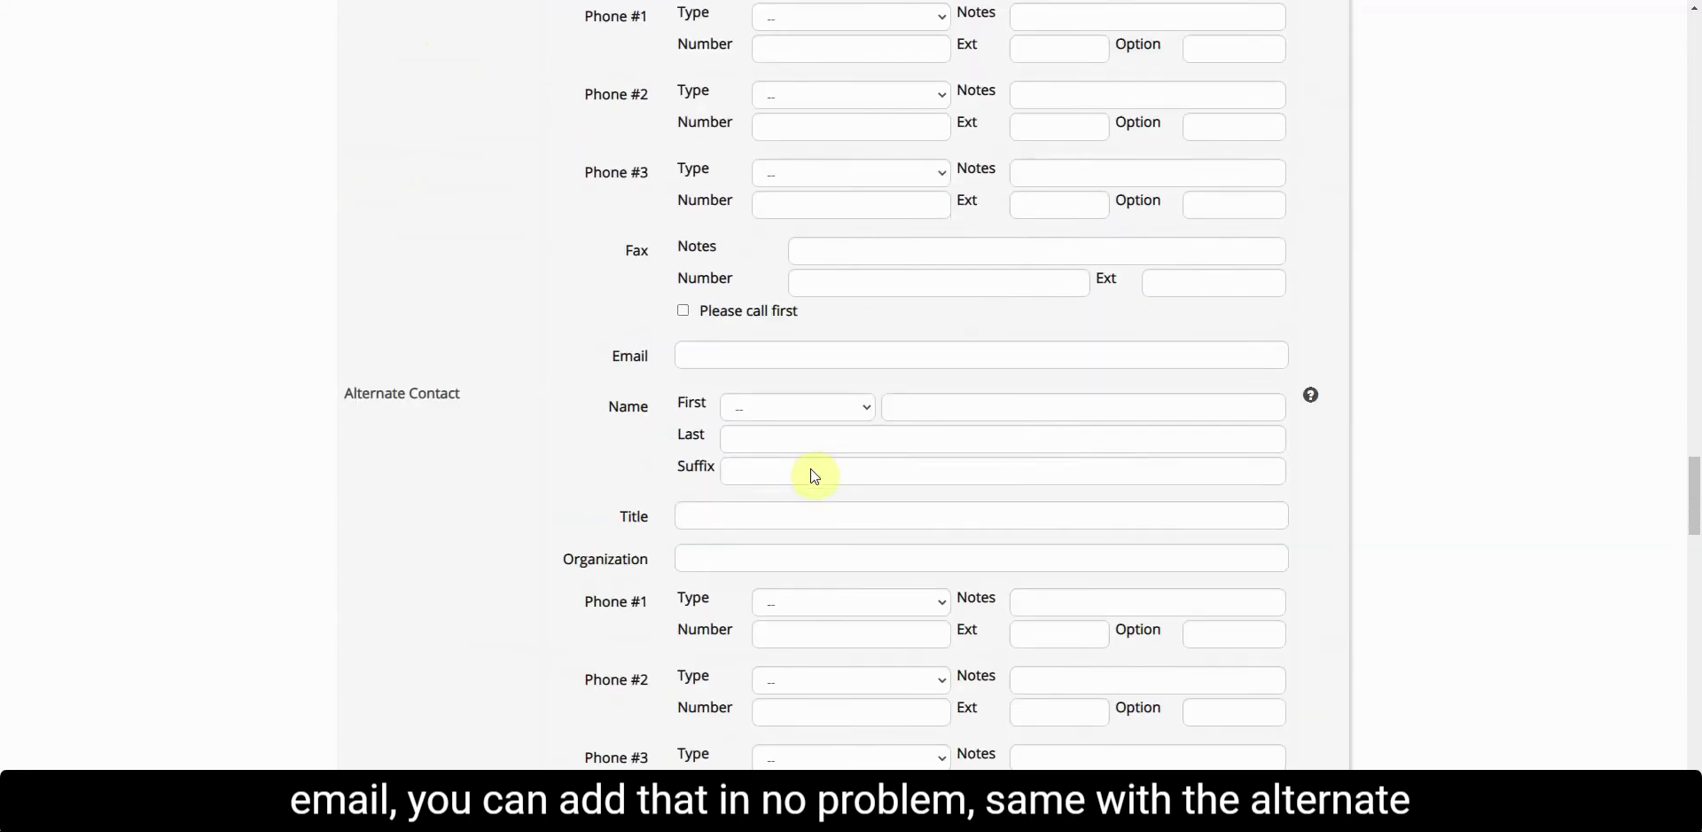
Step: Review the Alternate Contact, Mailing Address, Fax and Volunteers Wanted fields of the record form
scroll(810, 472, down, 1)
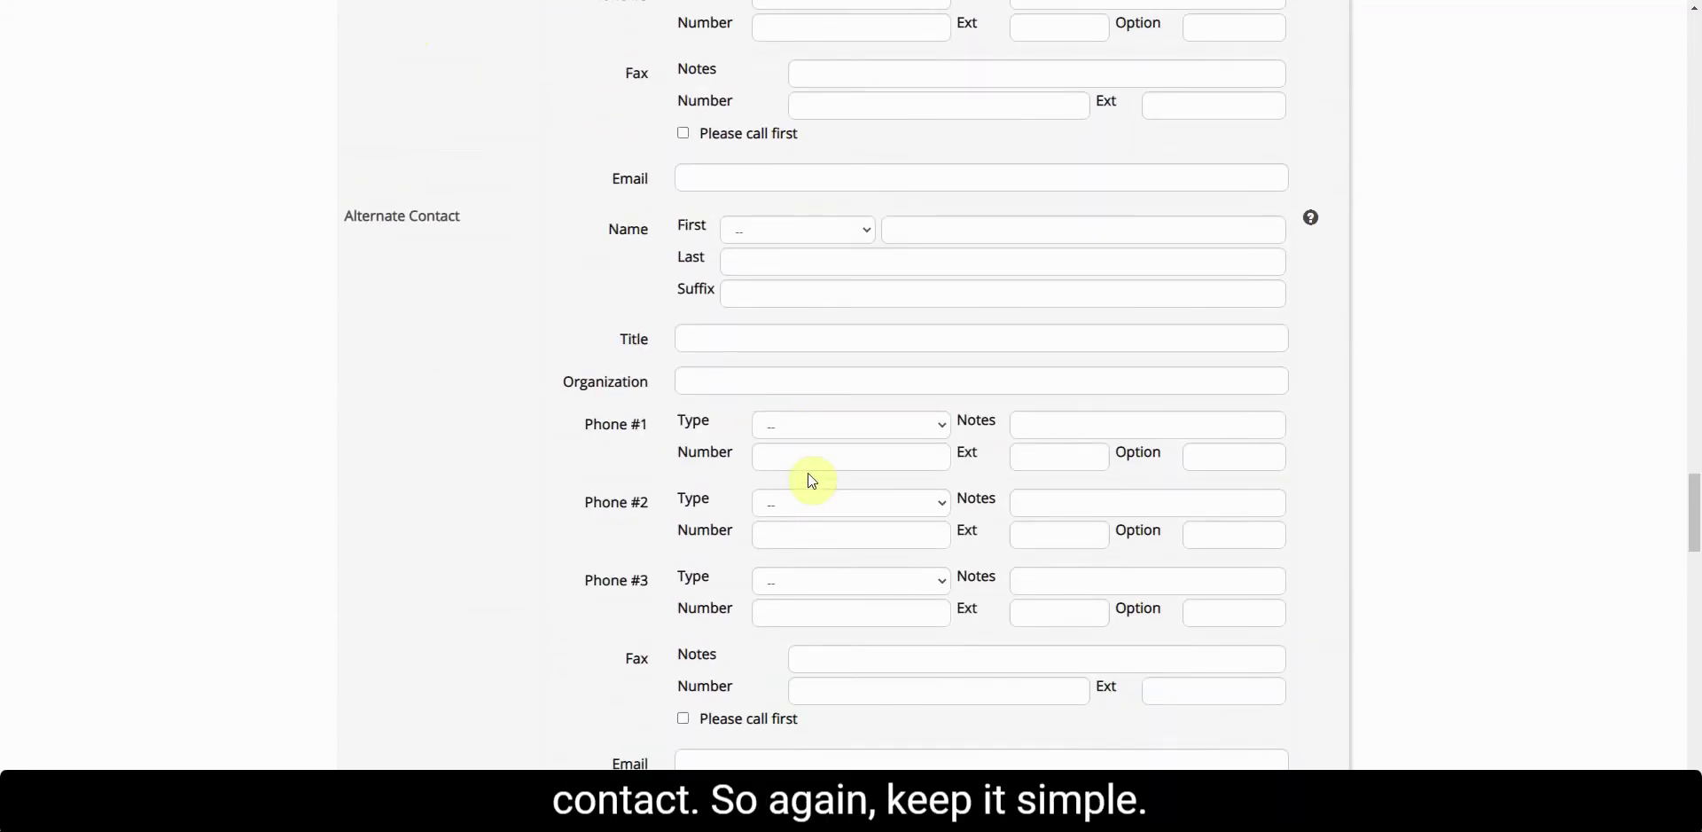
scroll(812, 479, down, 1)
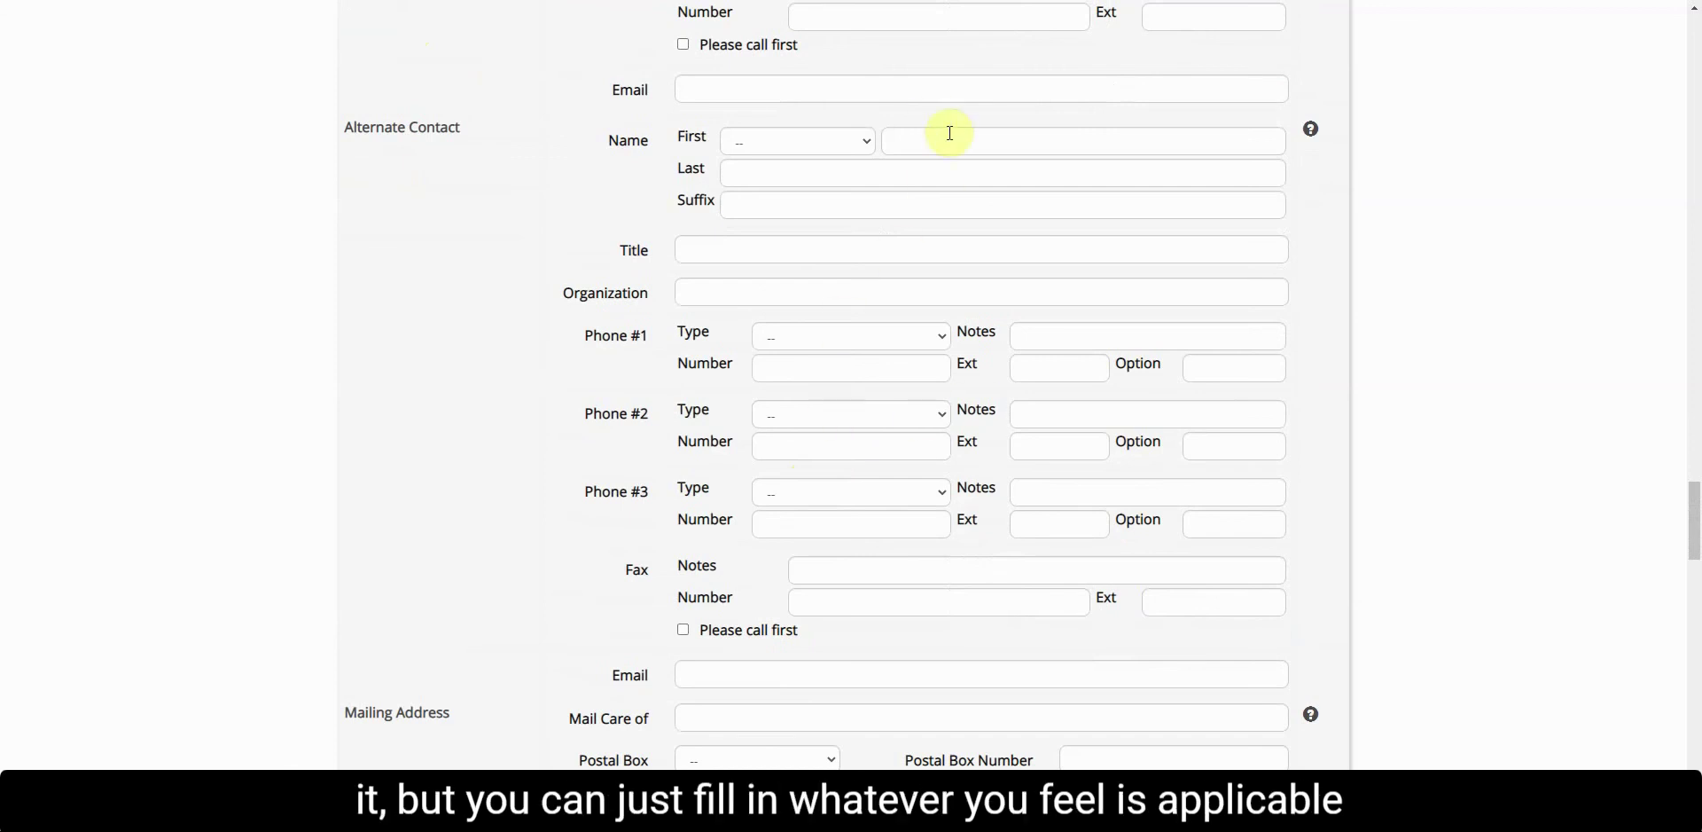
scroll(947, 141, down, 1)
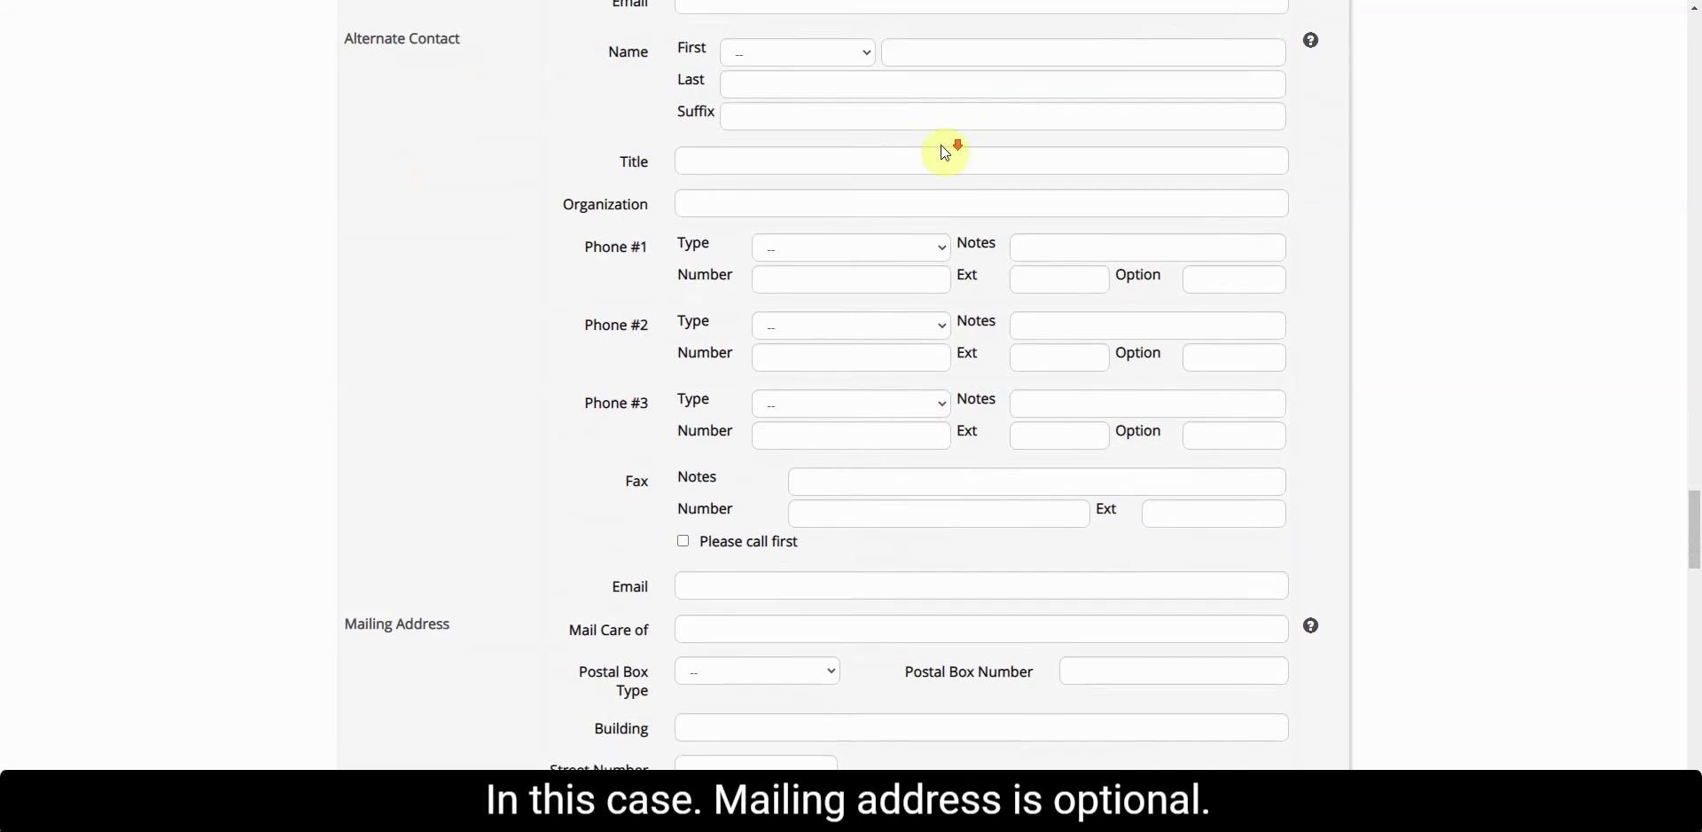
scroll(943, 148, down, 7)
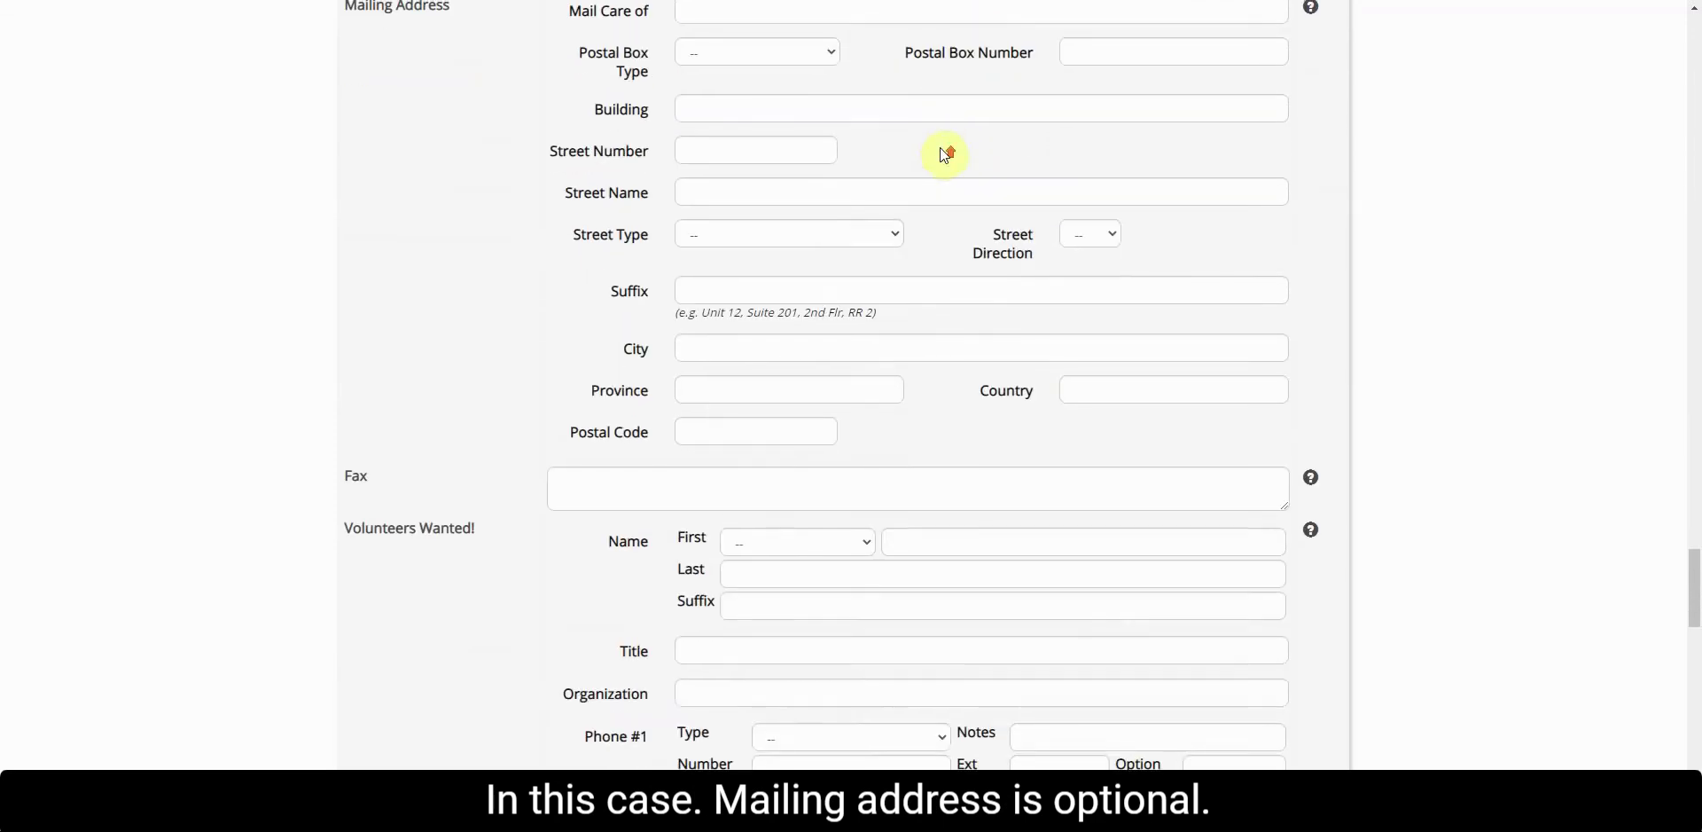
scroll(945, 155, up, 1)
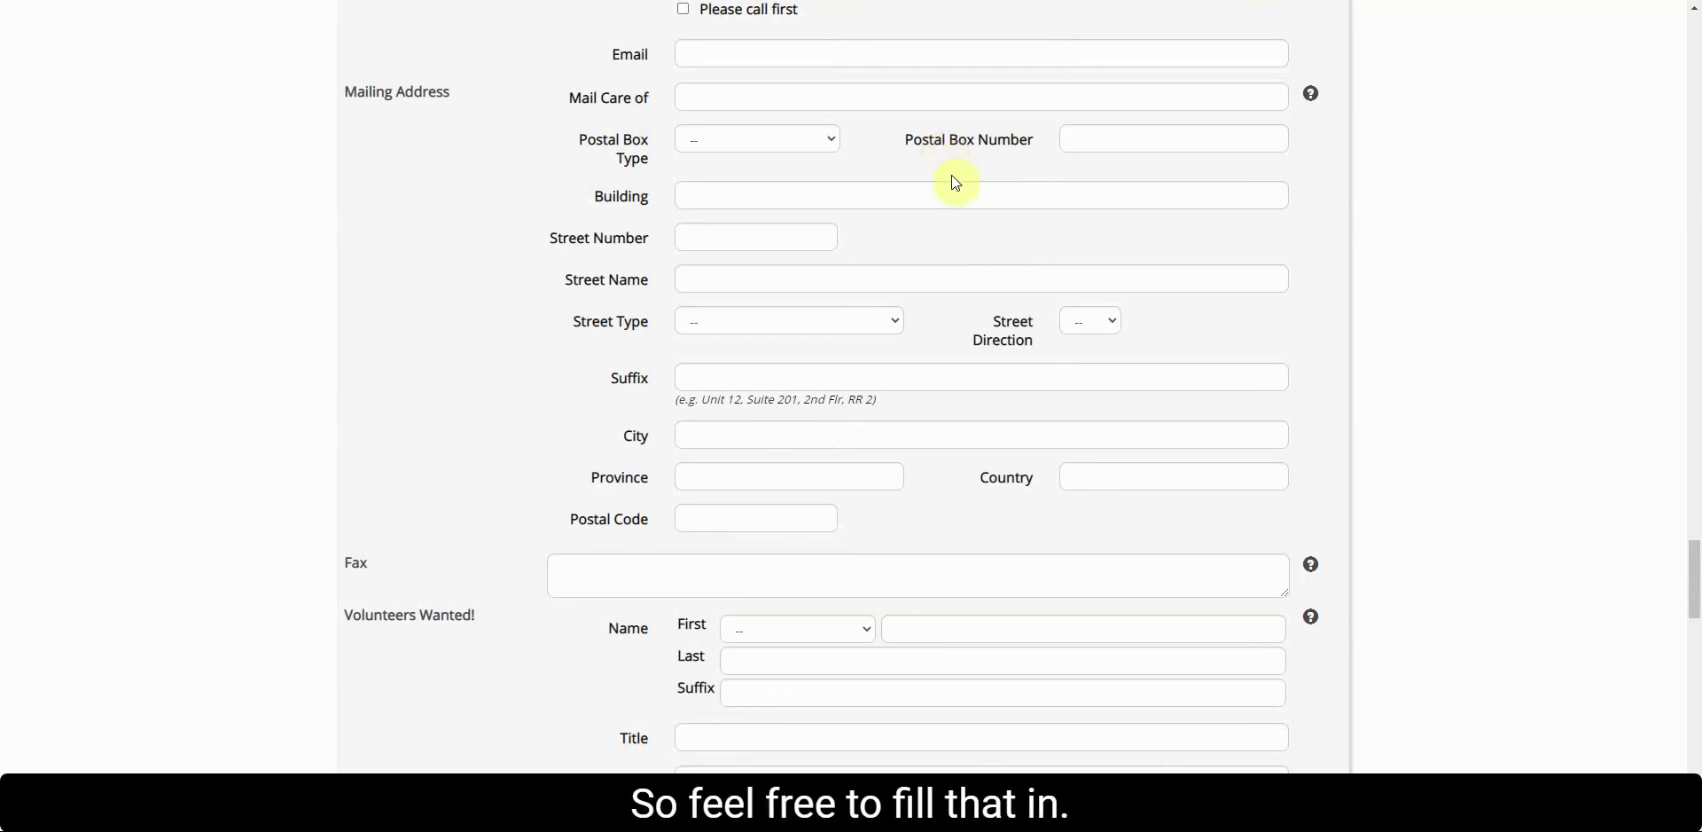
scroll(950, 178, down, 3)
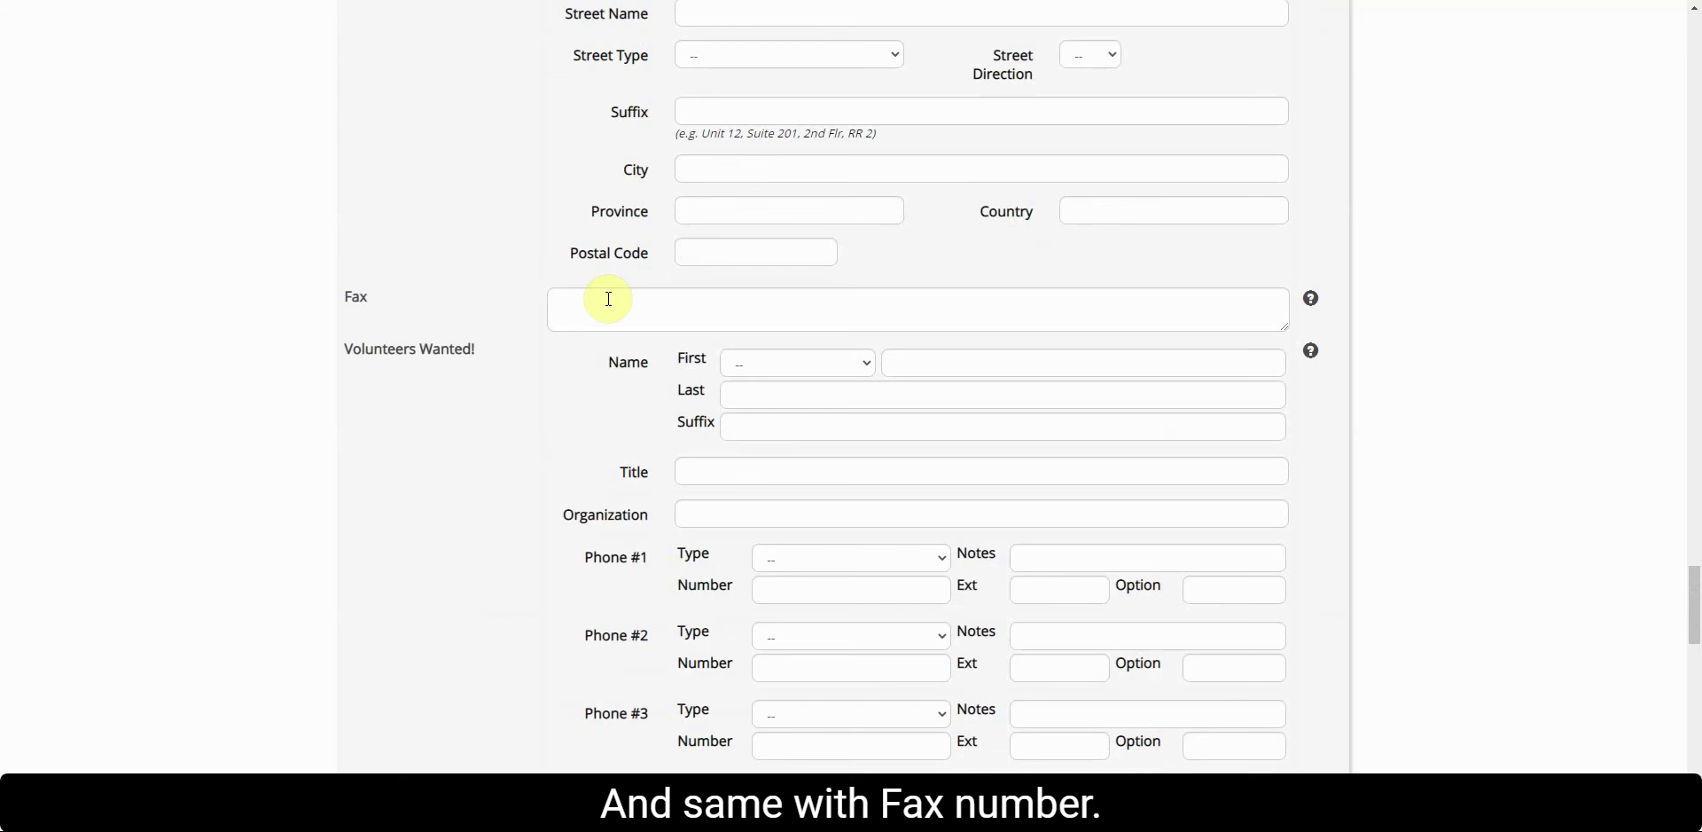
scroll(609, 299, down, 1)
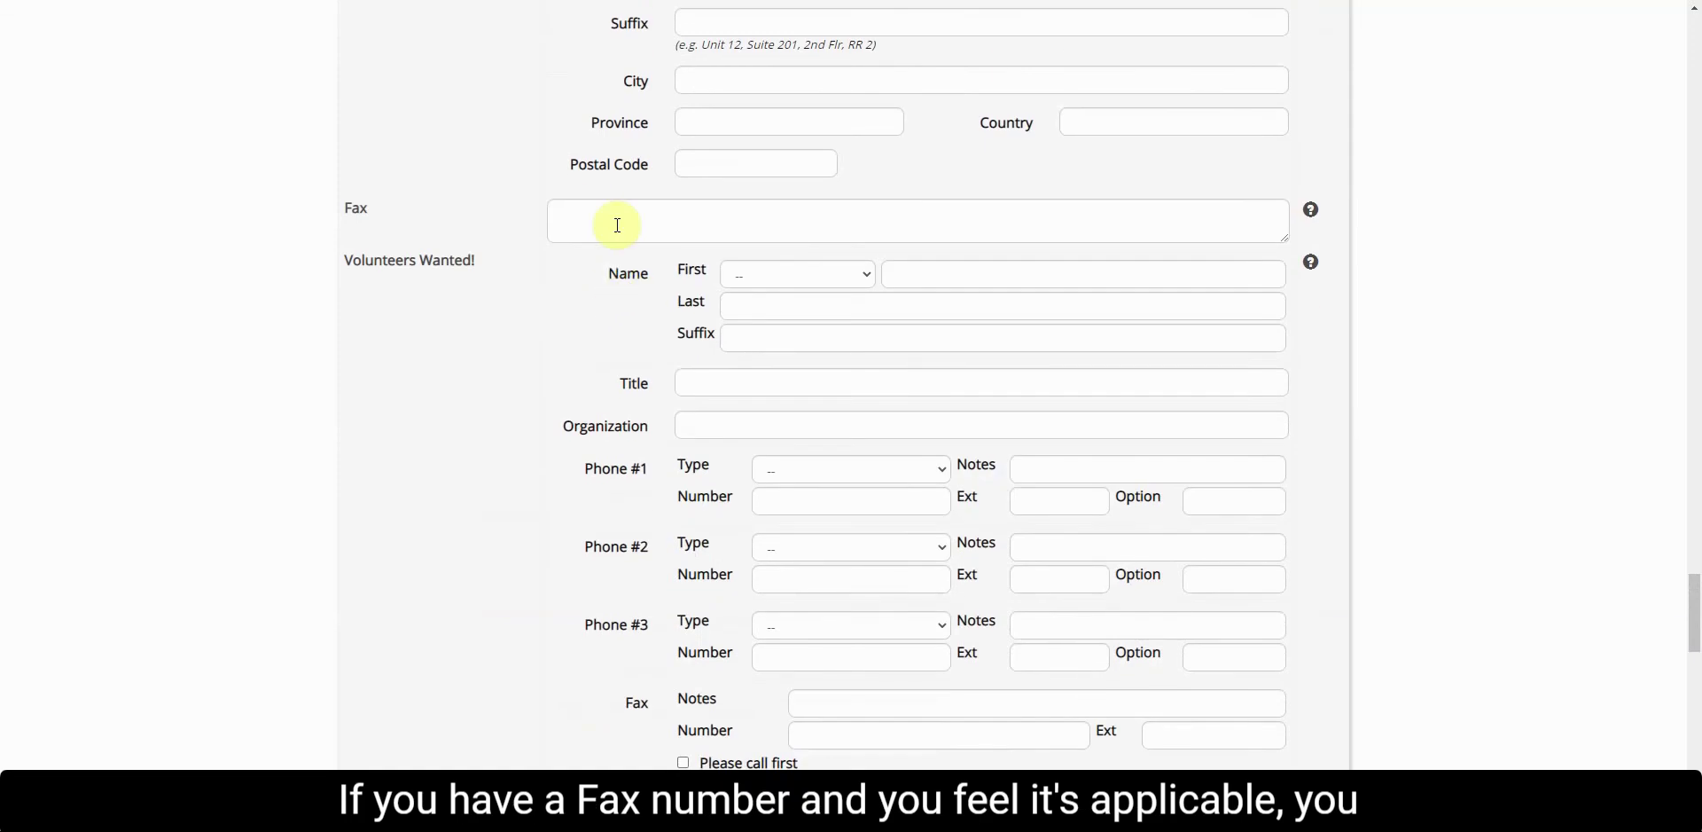
scroll(618, 225, down, 1)
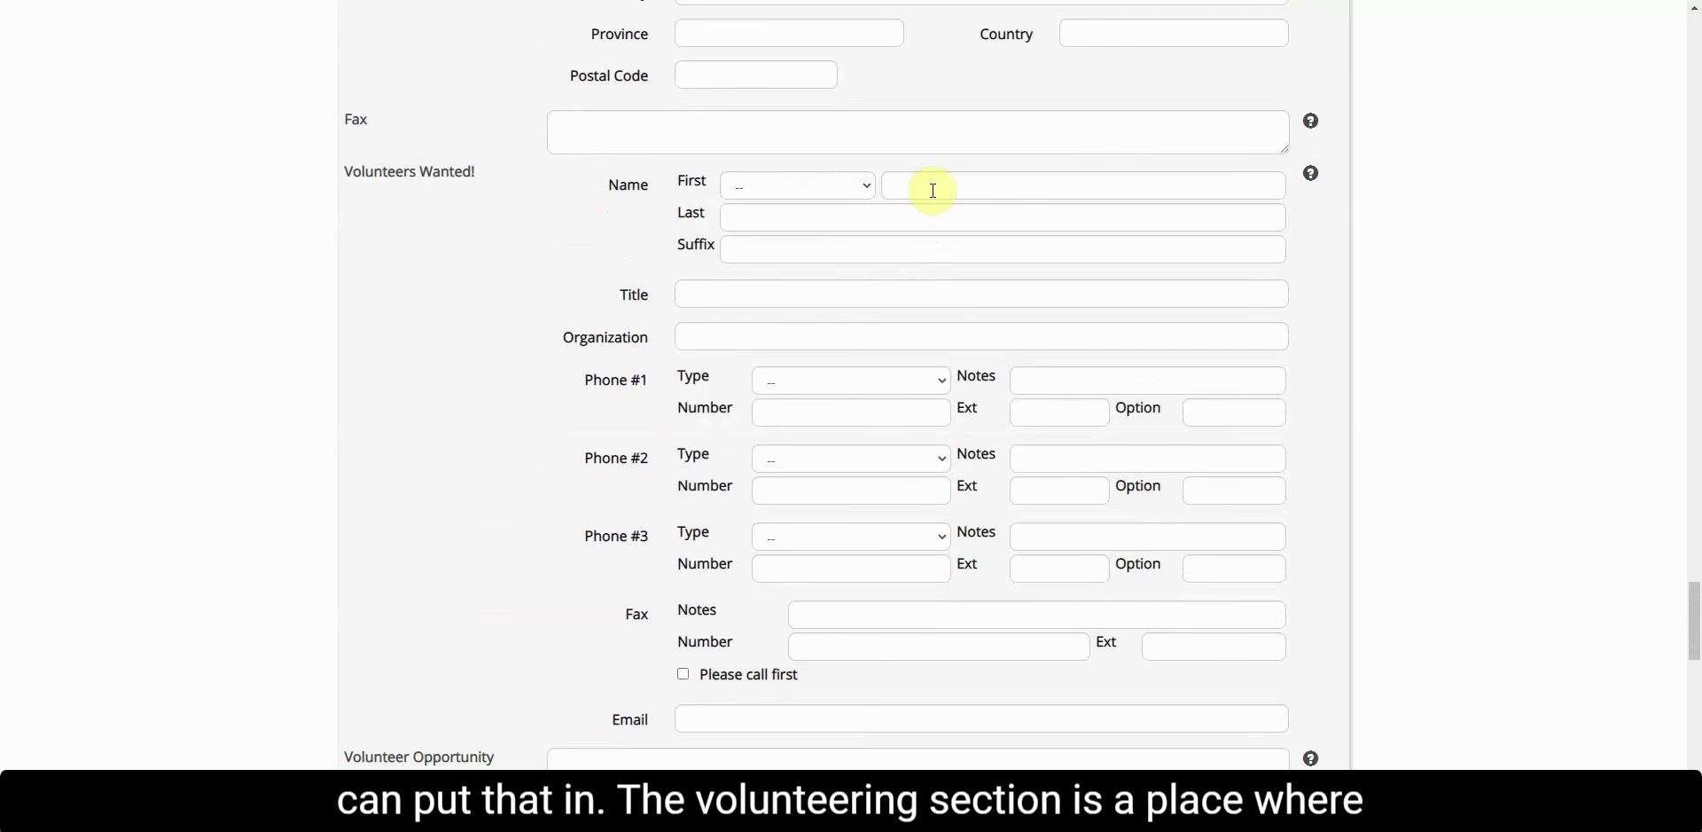
scroll(917, 203, down, 1)
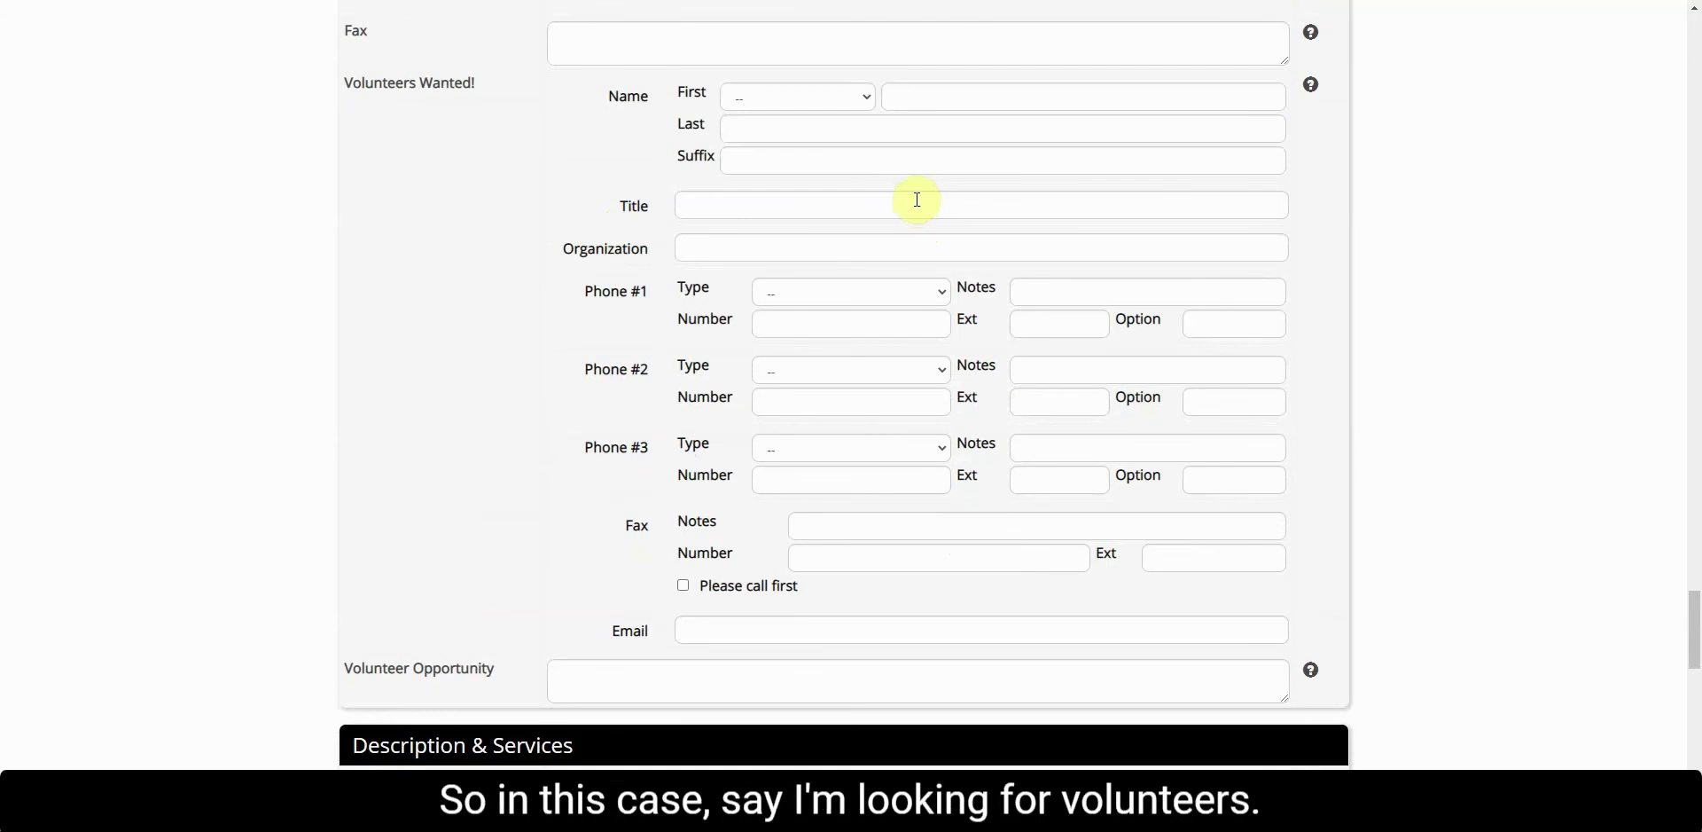
Step: Enter "Looking for volunteers for Canada Day Celebrations." as the Volunteer Opportunity text
click(926, 93)
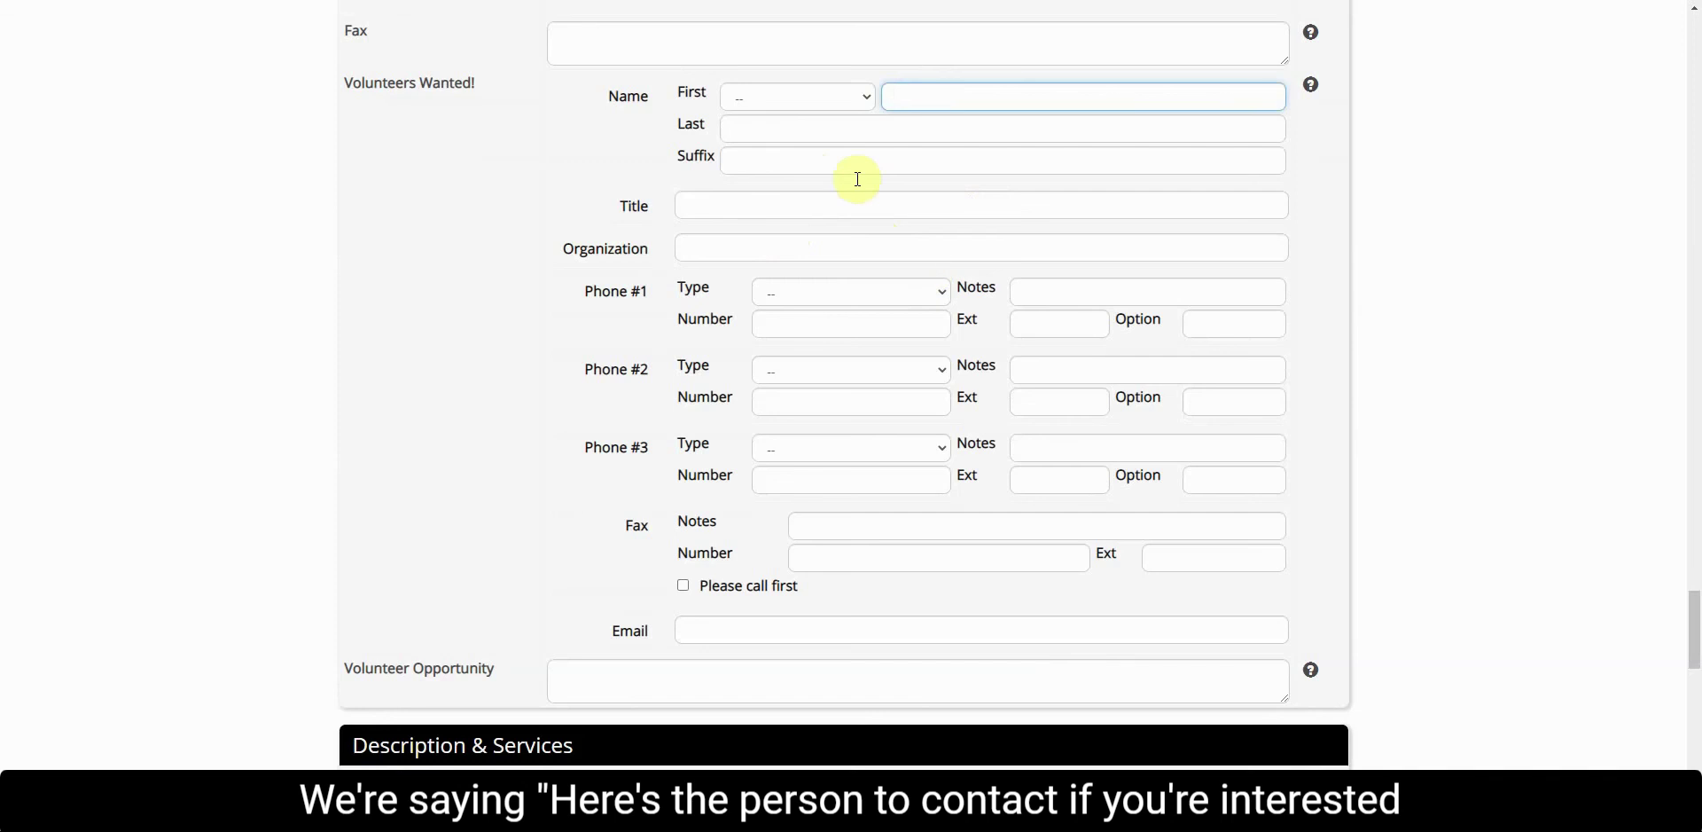
click(602, 672)
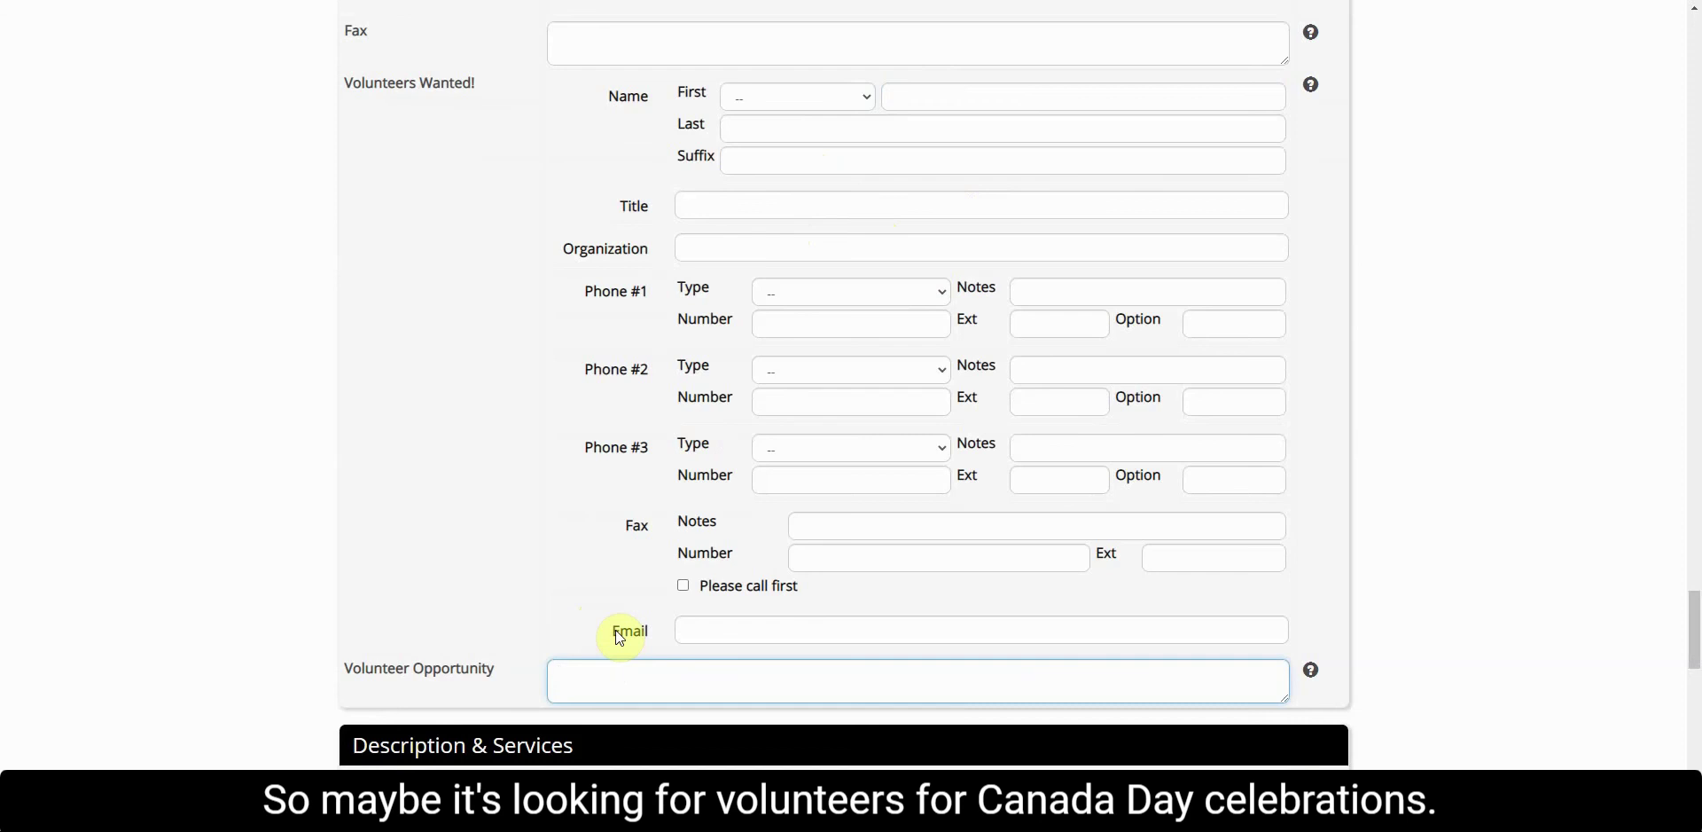
text(Looking for volunteers for Canada Da)
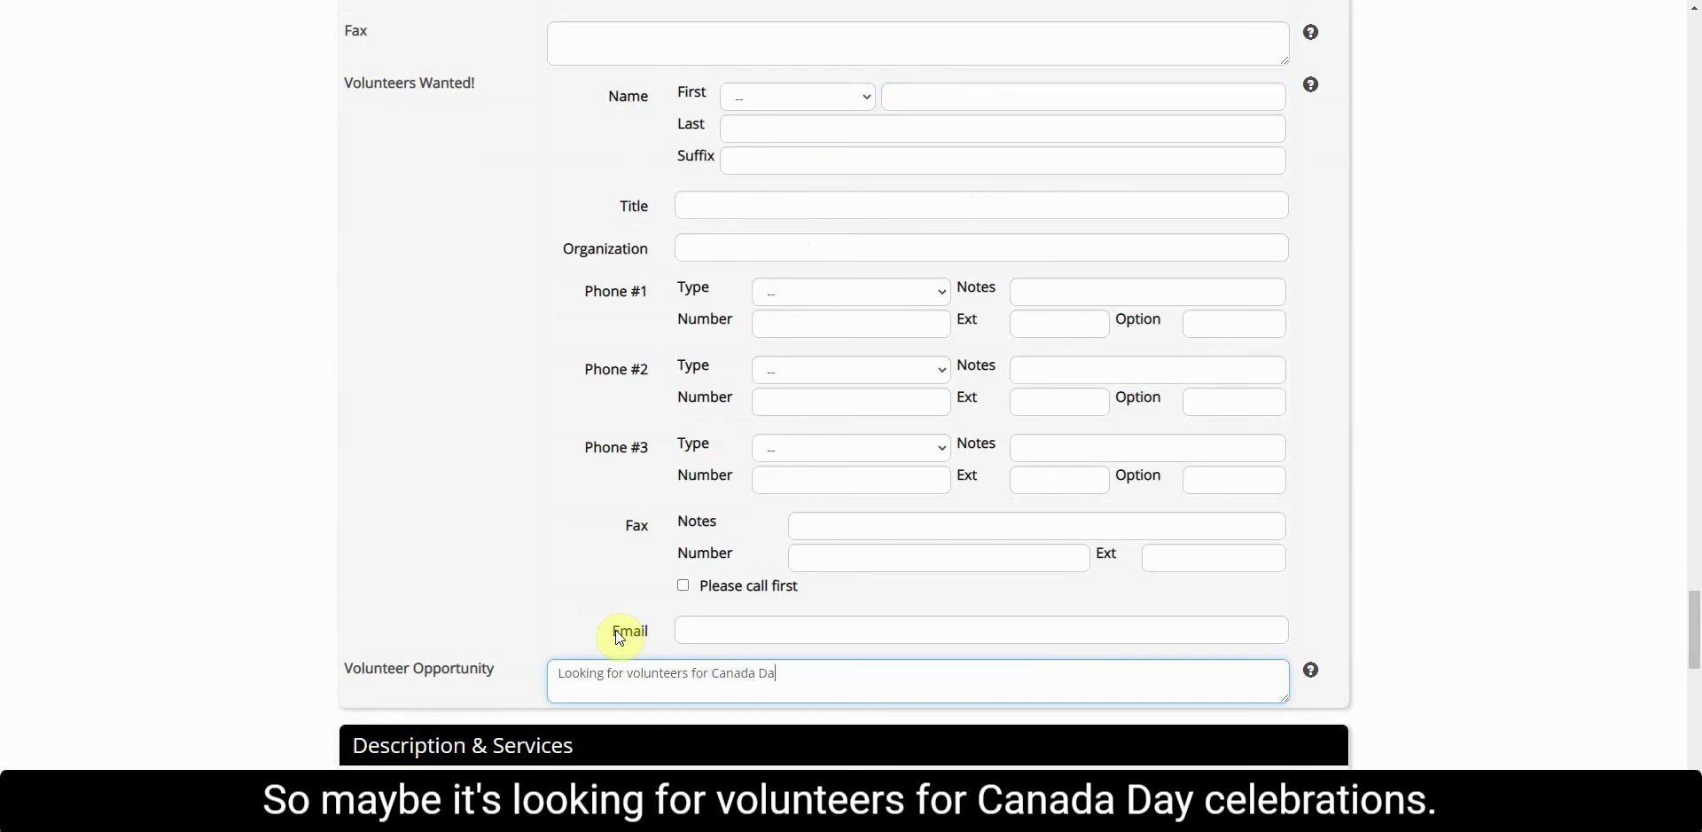
text(y Celebrat)
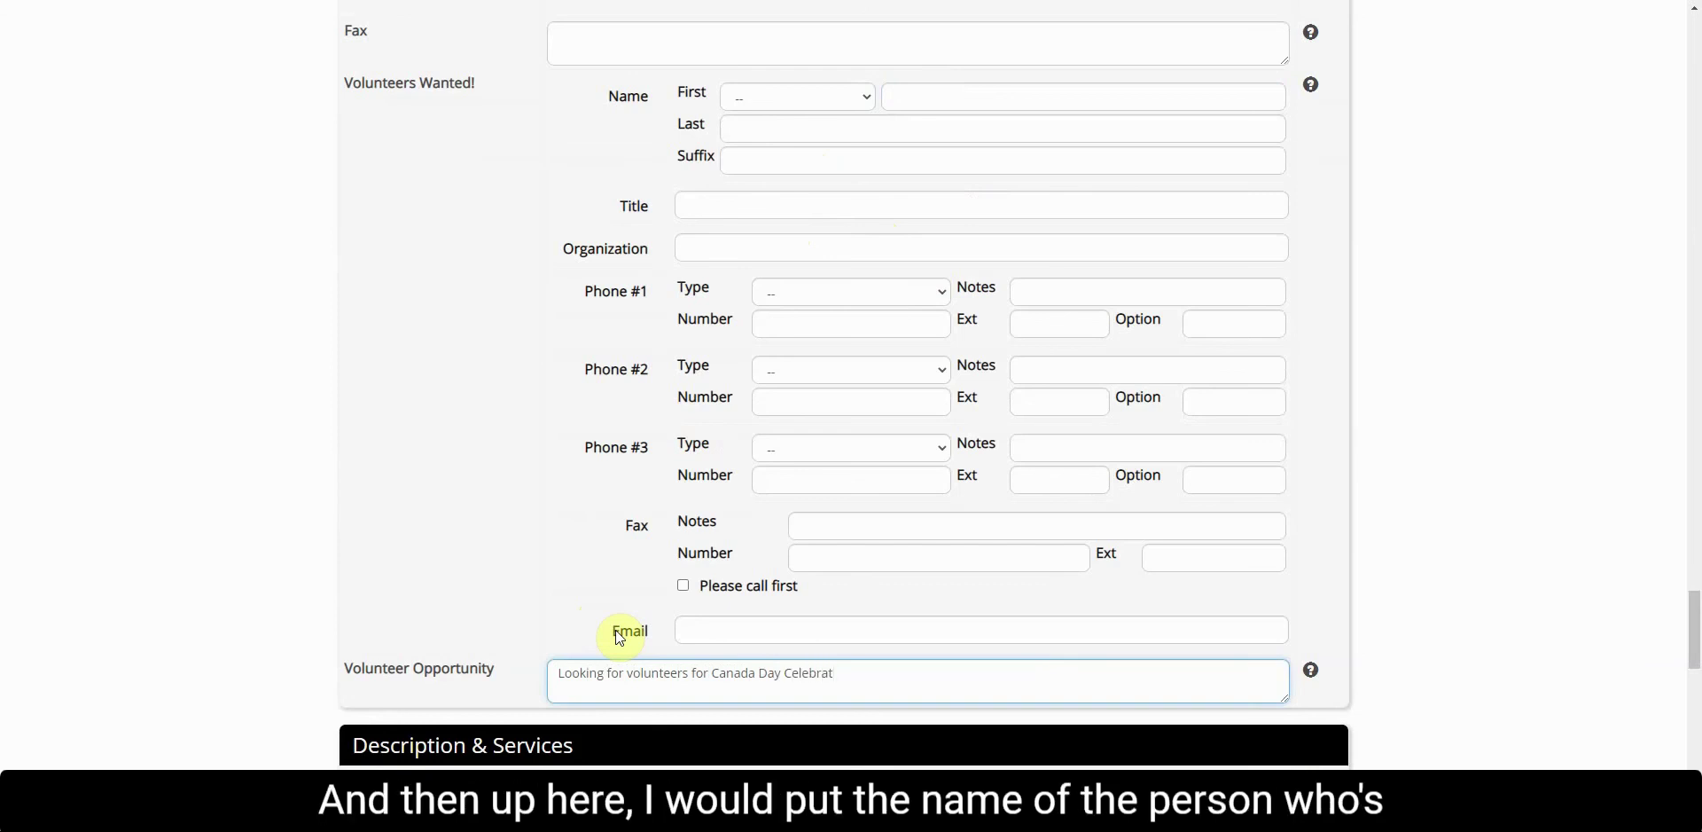
text(ions.)
Step: Fill in the Volunteers Wanted contact's first and last name, and set the title to Director
click(923, 99)
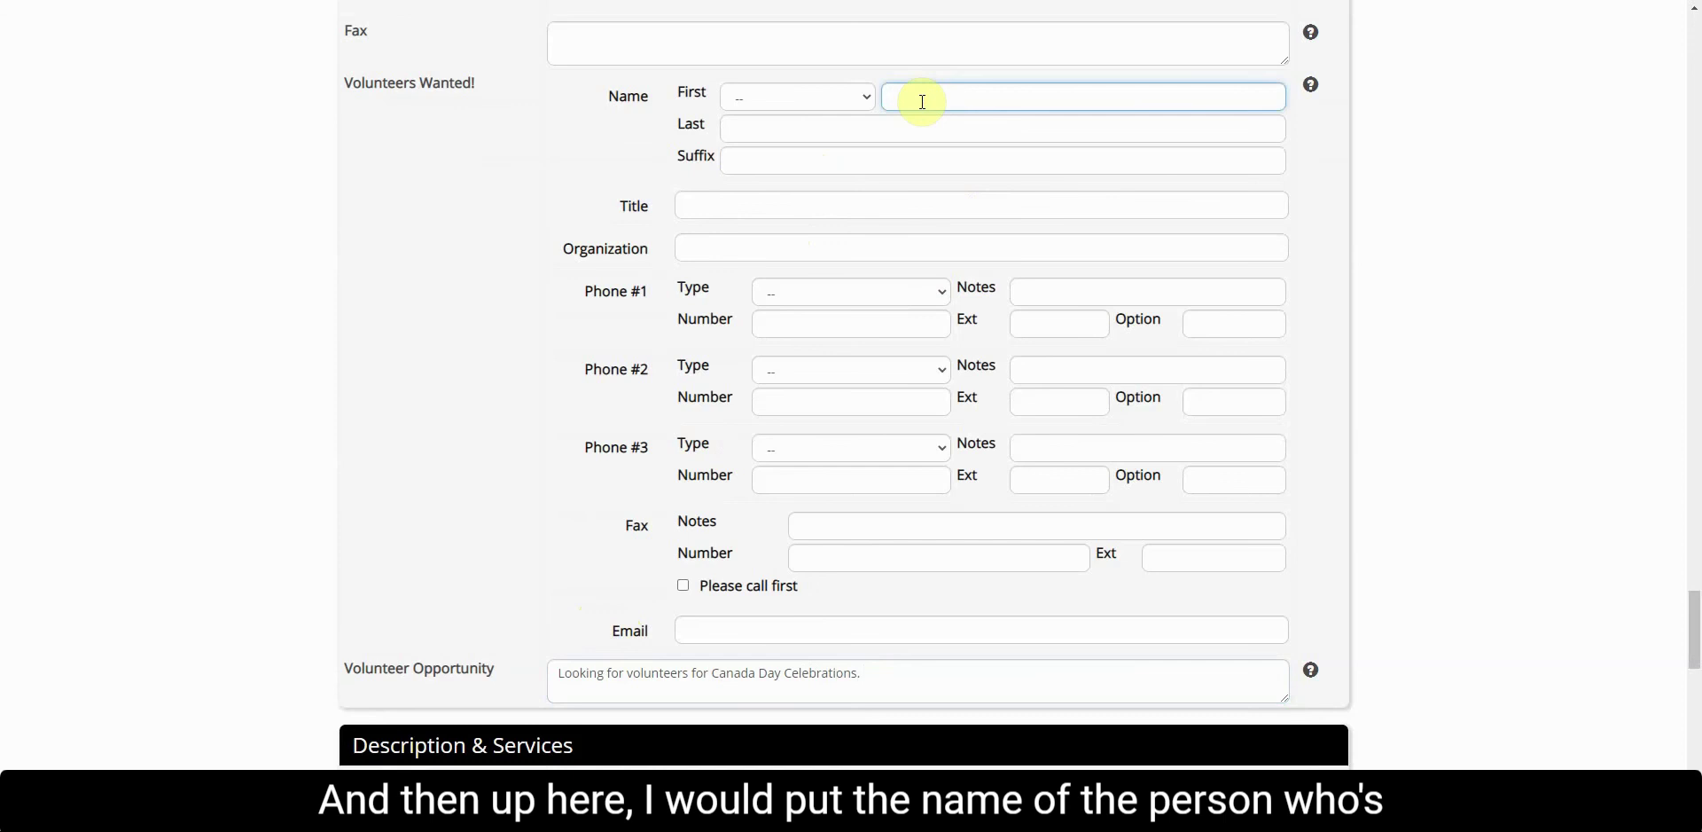
text(John)
click(790, 133)
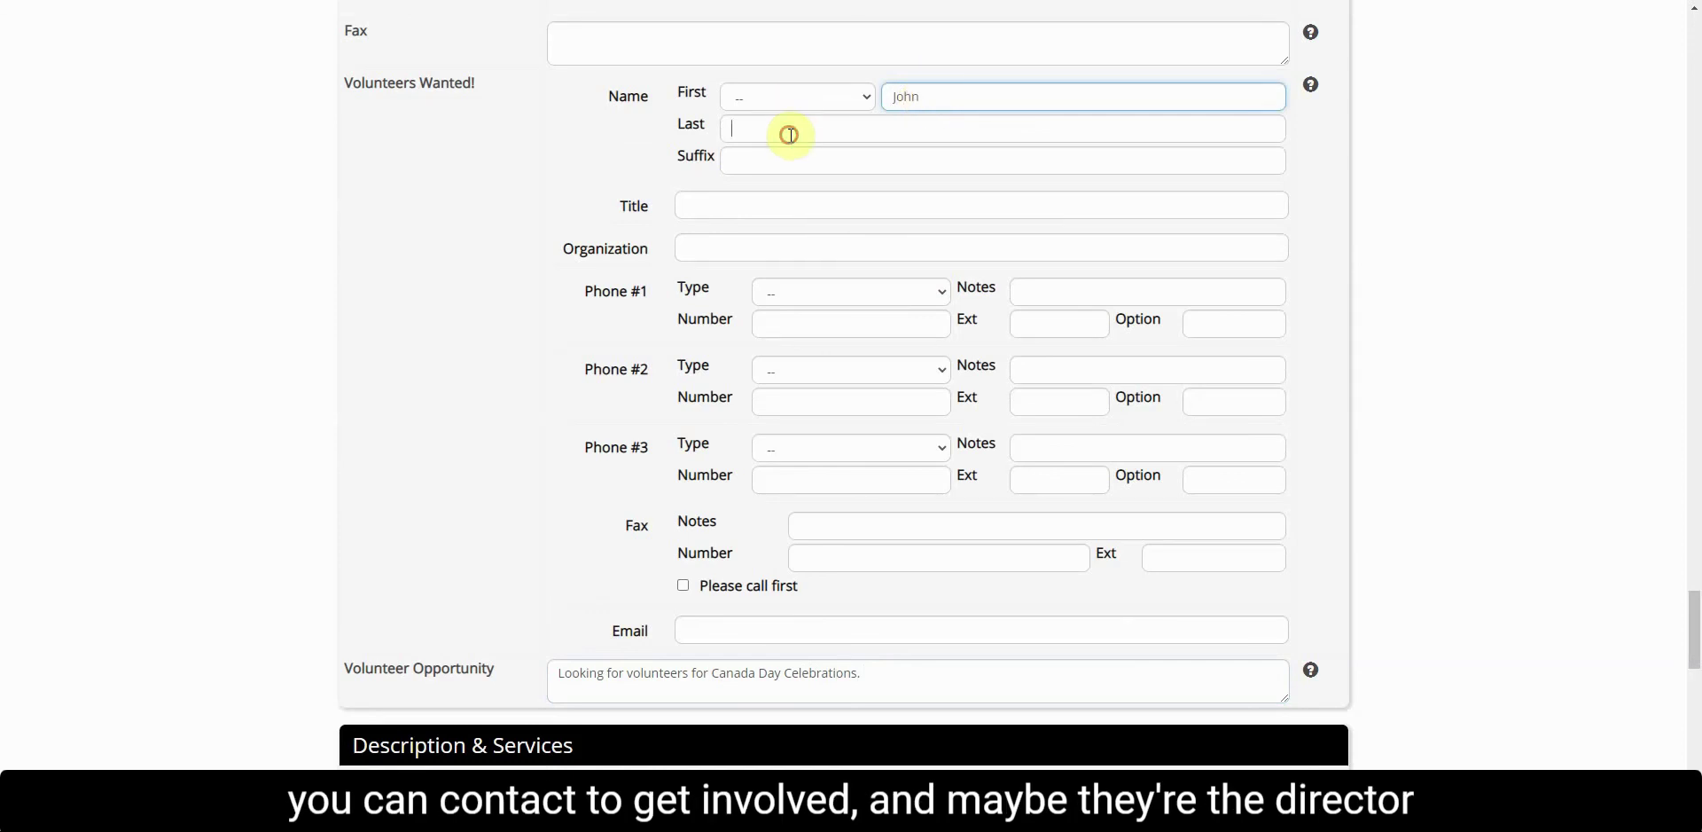
text(Doe)
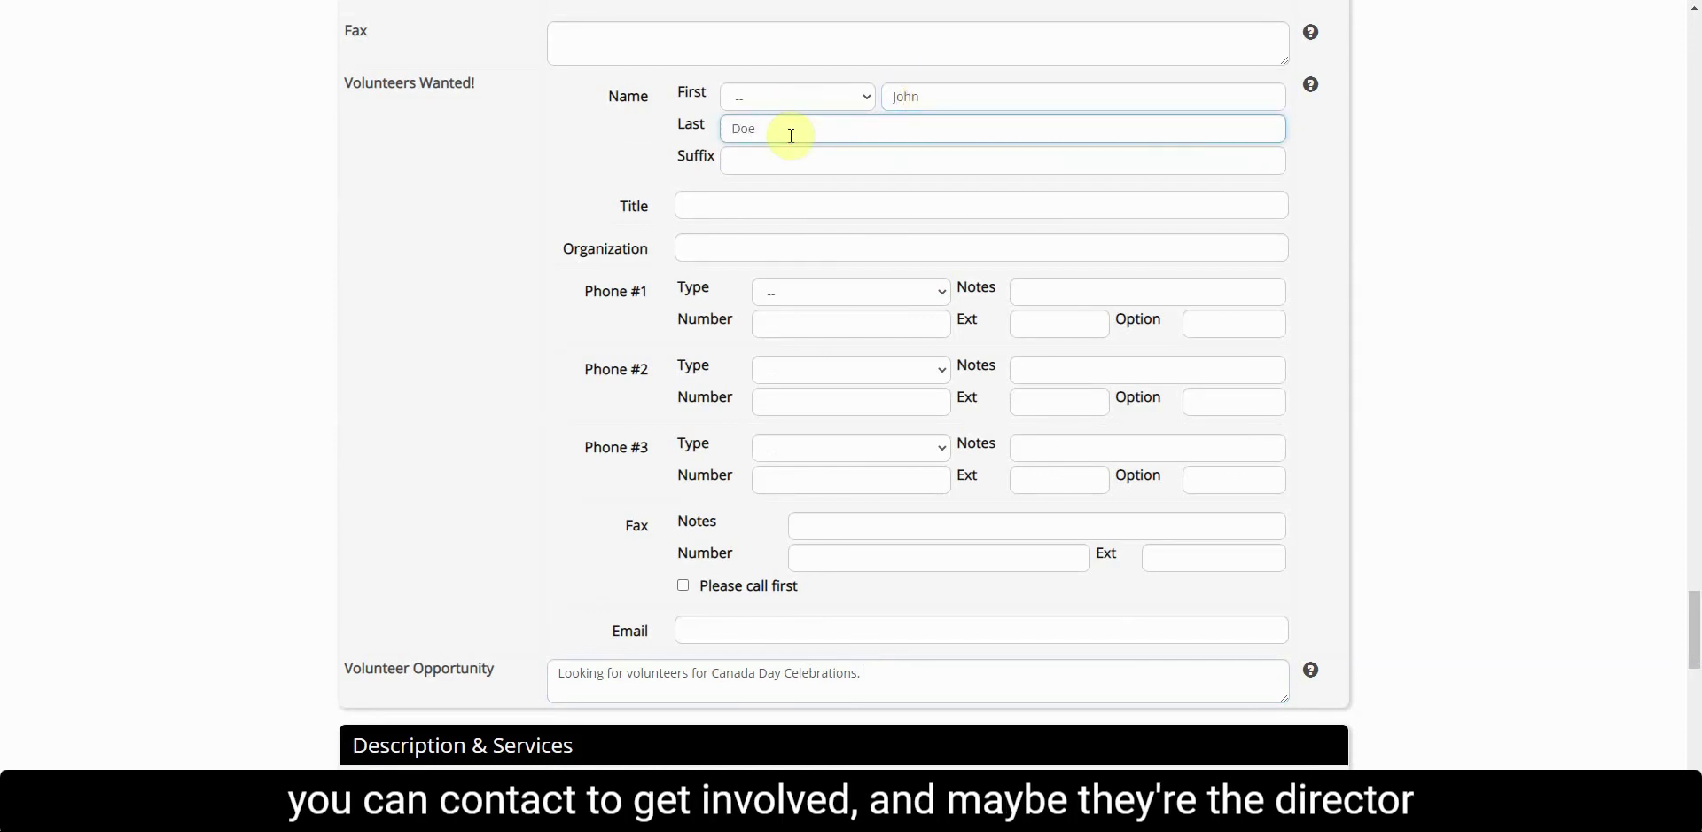
click(767, 211)
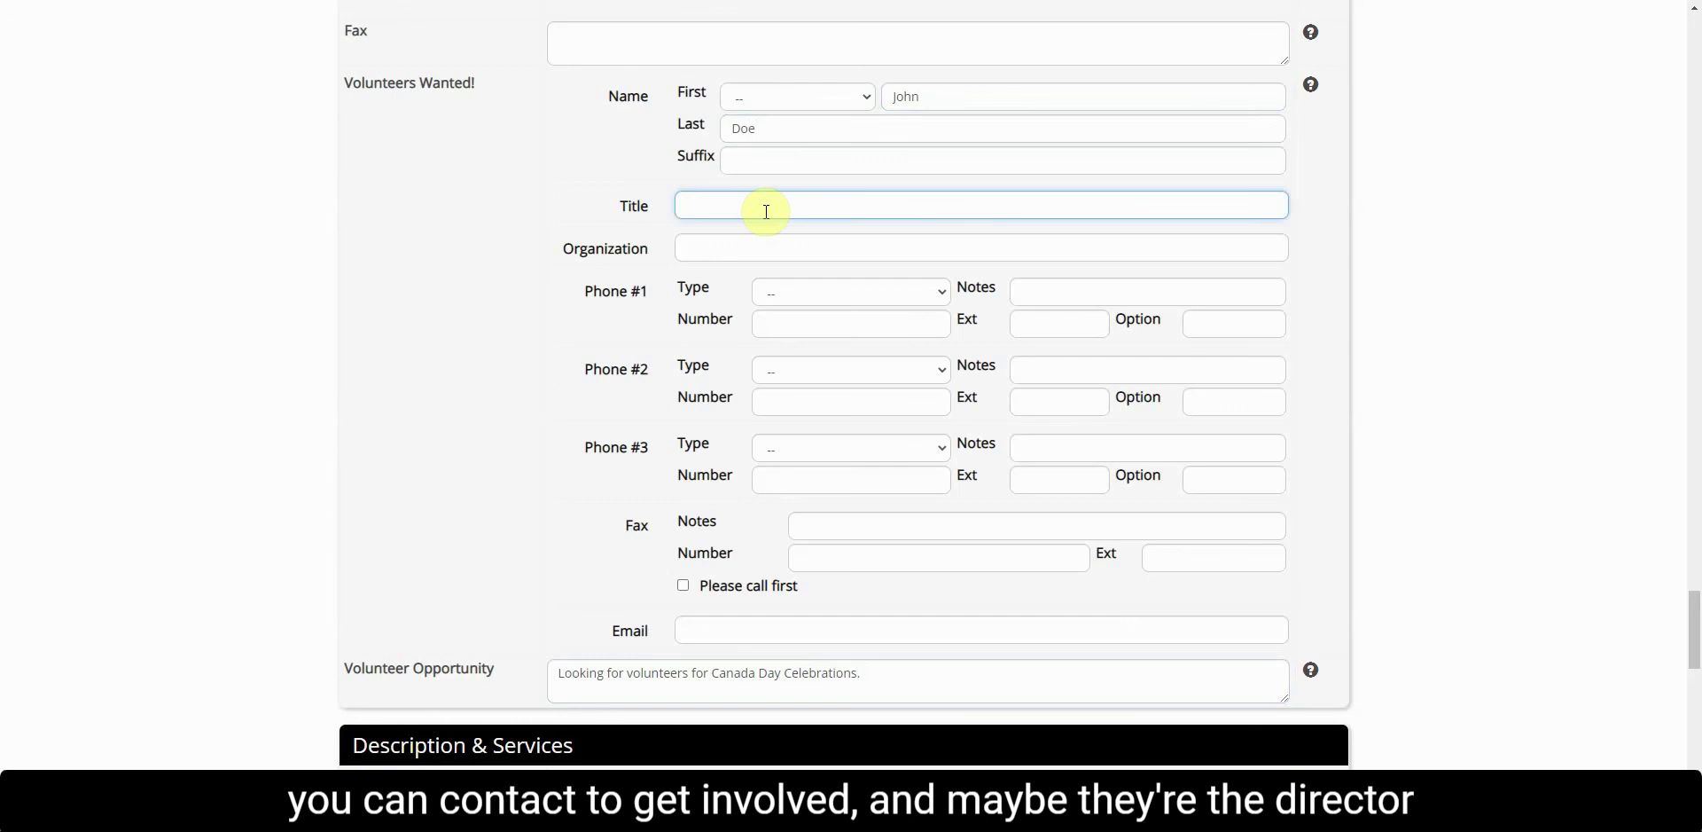
text(Dire)
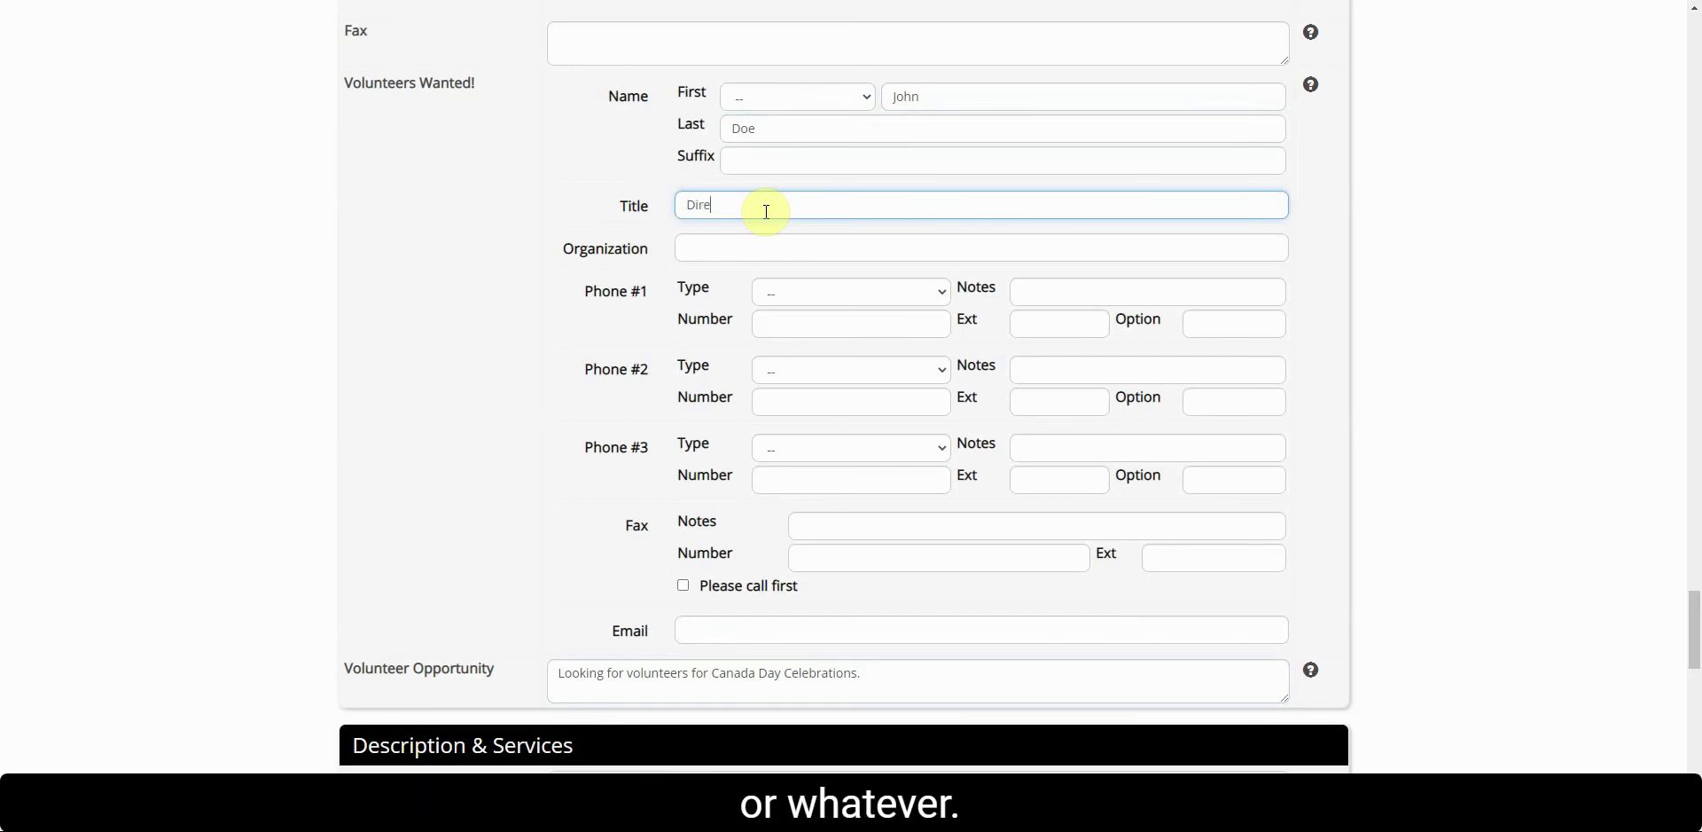
text(ctor)
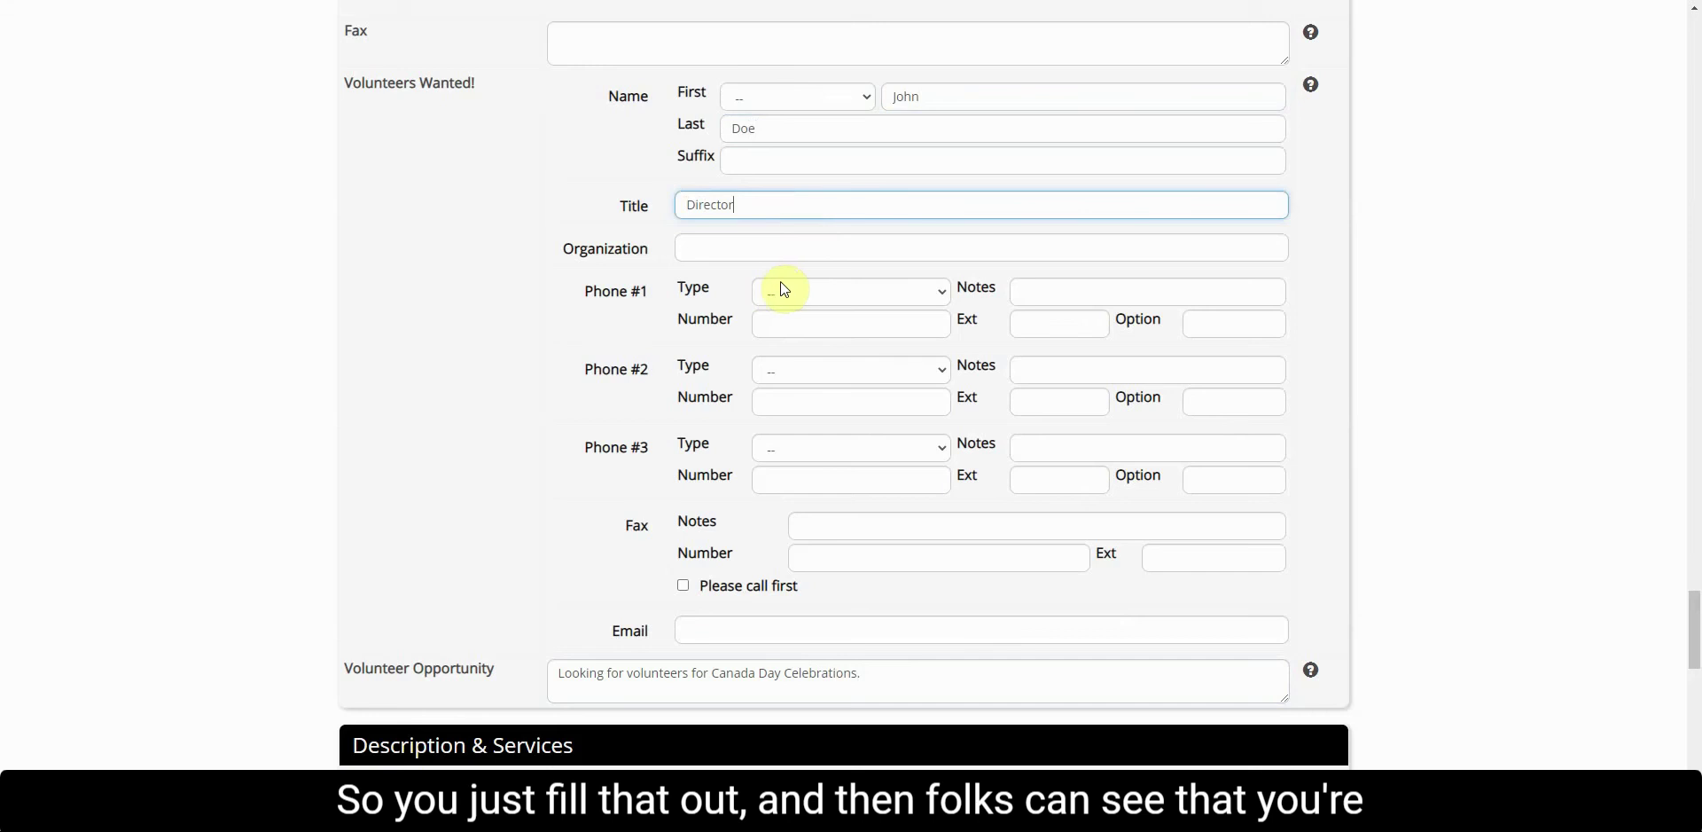
Step: View the Trail Rating field under Description & Services, and enlarge the Information text box to several lines high
scroll(780, 283, down, 1)
scroll(778, 299, down, 7)
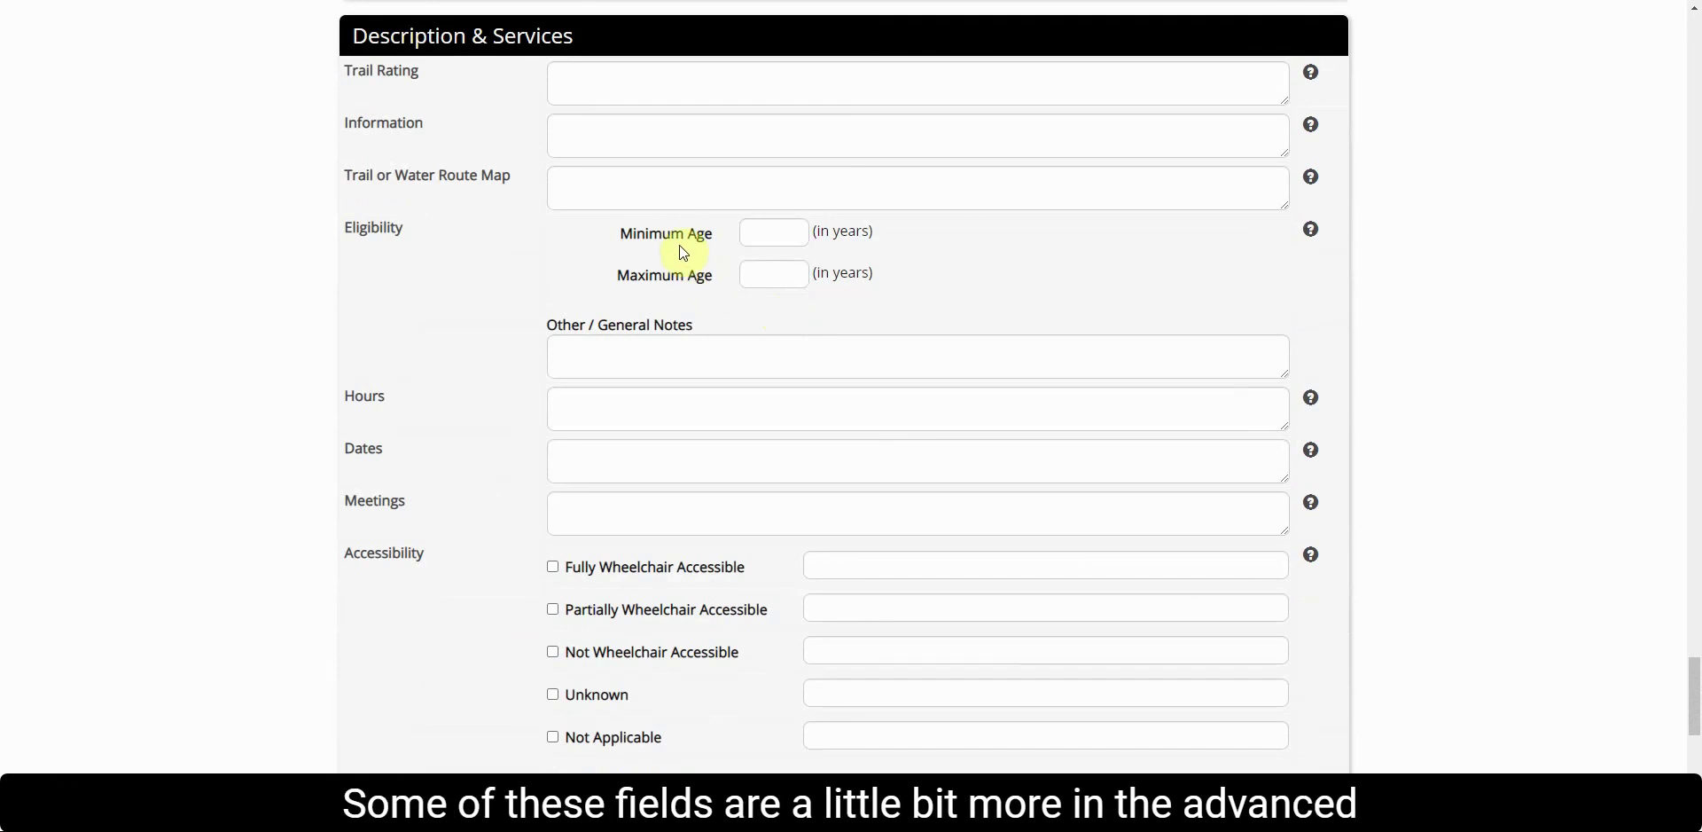
click(601, 71)
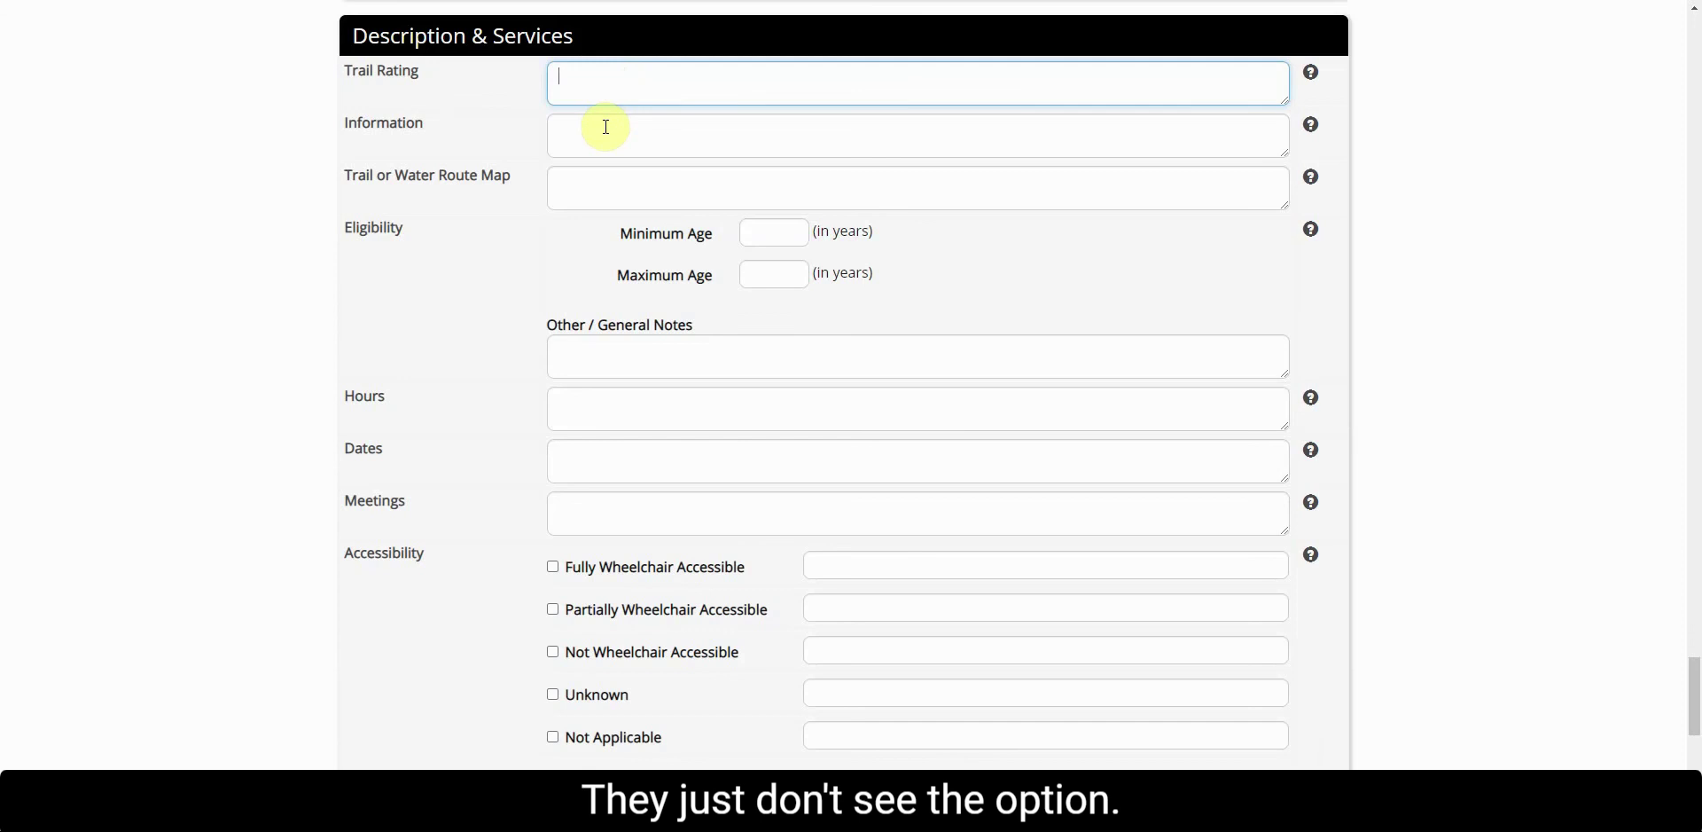
drag(1288, 151, 1265, 273)
click(635, 135)
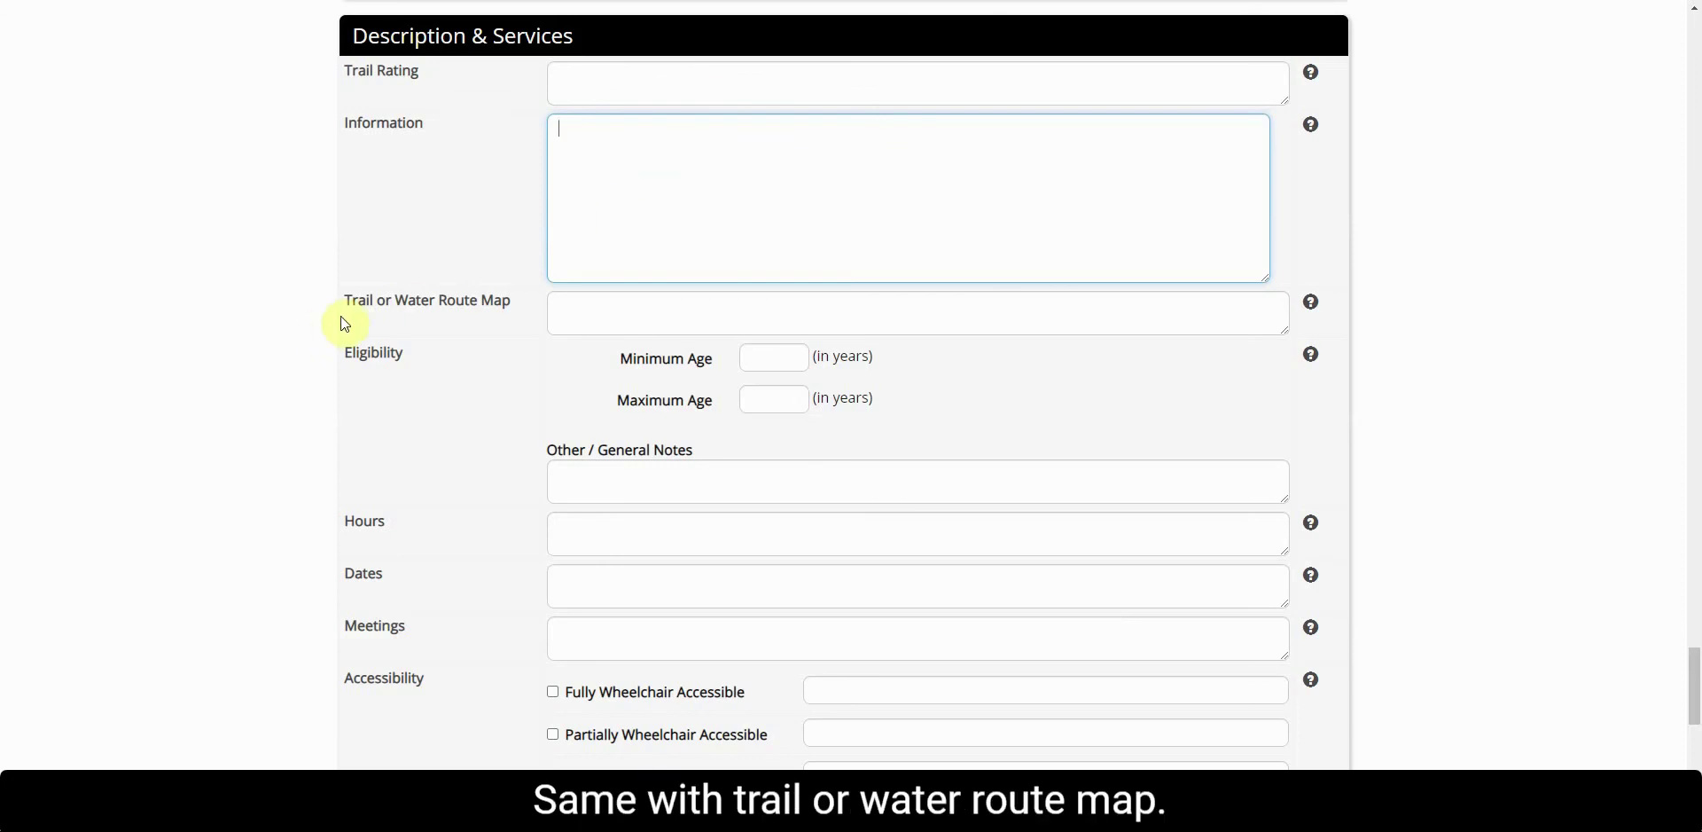
Step: Review the Trail or Water Route Map, Eligibility age and notes, Hours, Dates and Meetings fields
click(596, 314)
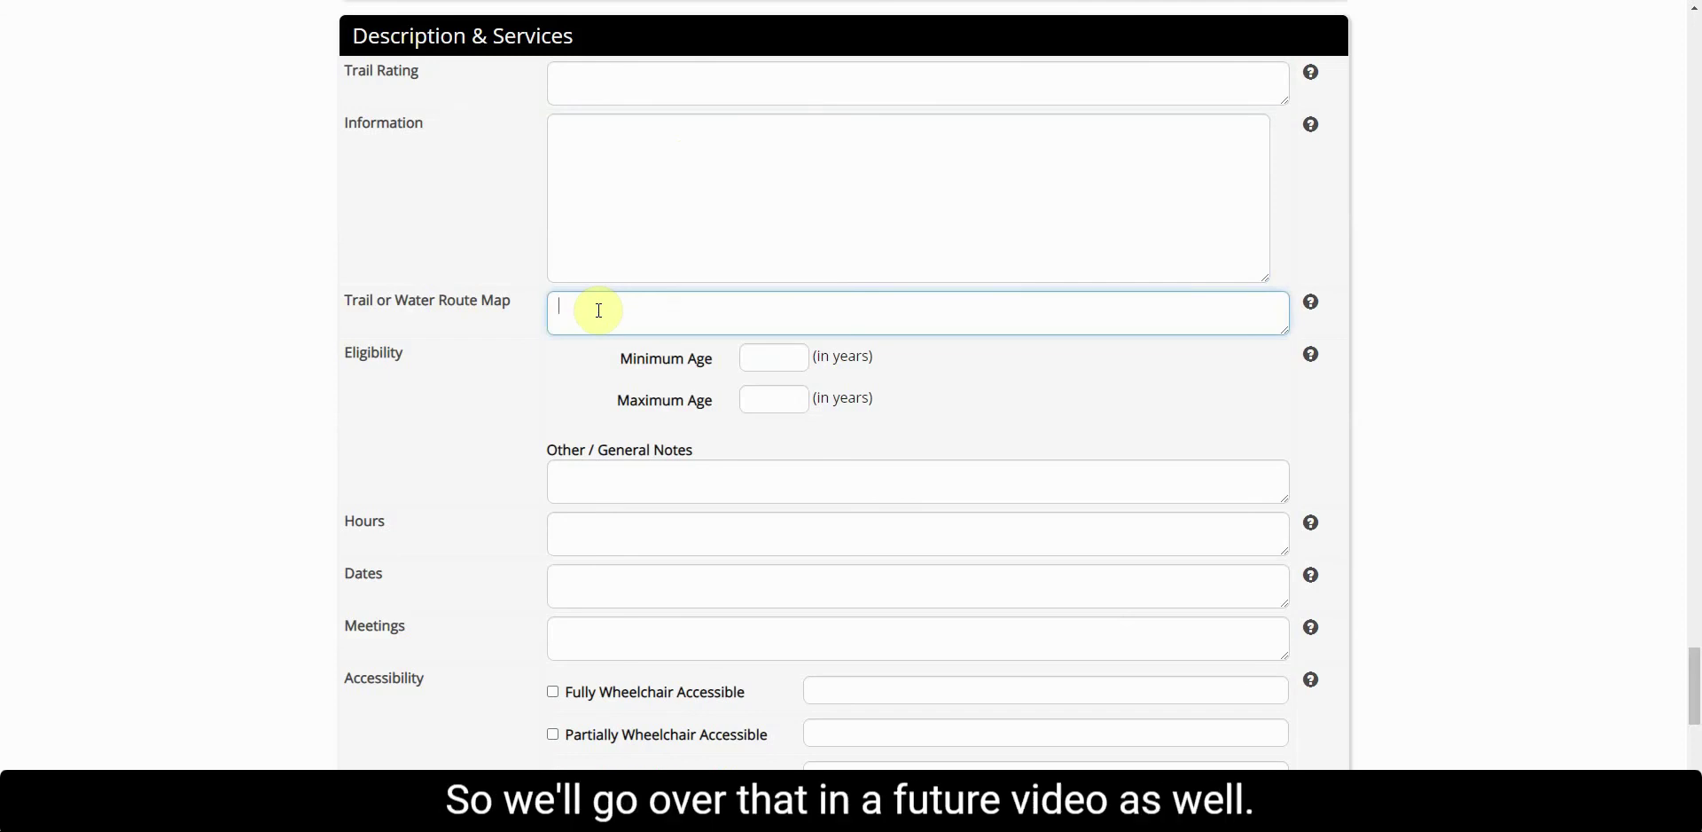
scroll(599, 310, down, 2)
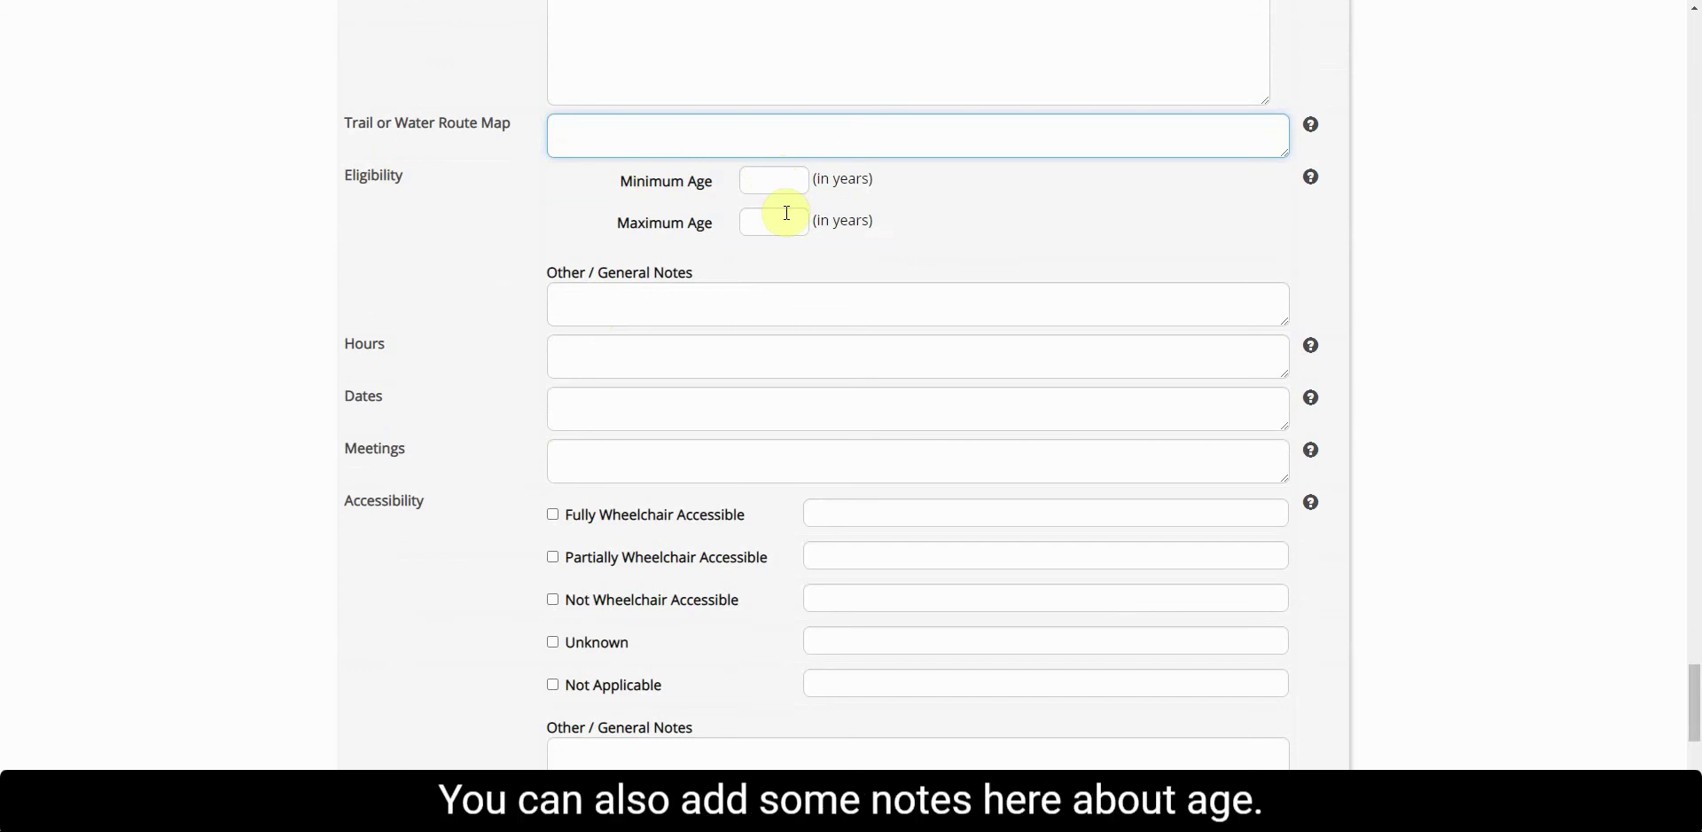
click(628, 294)
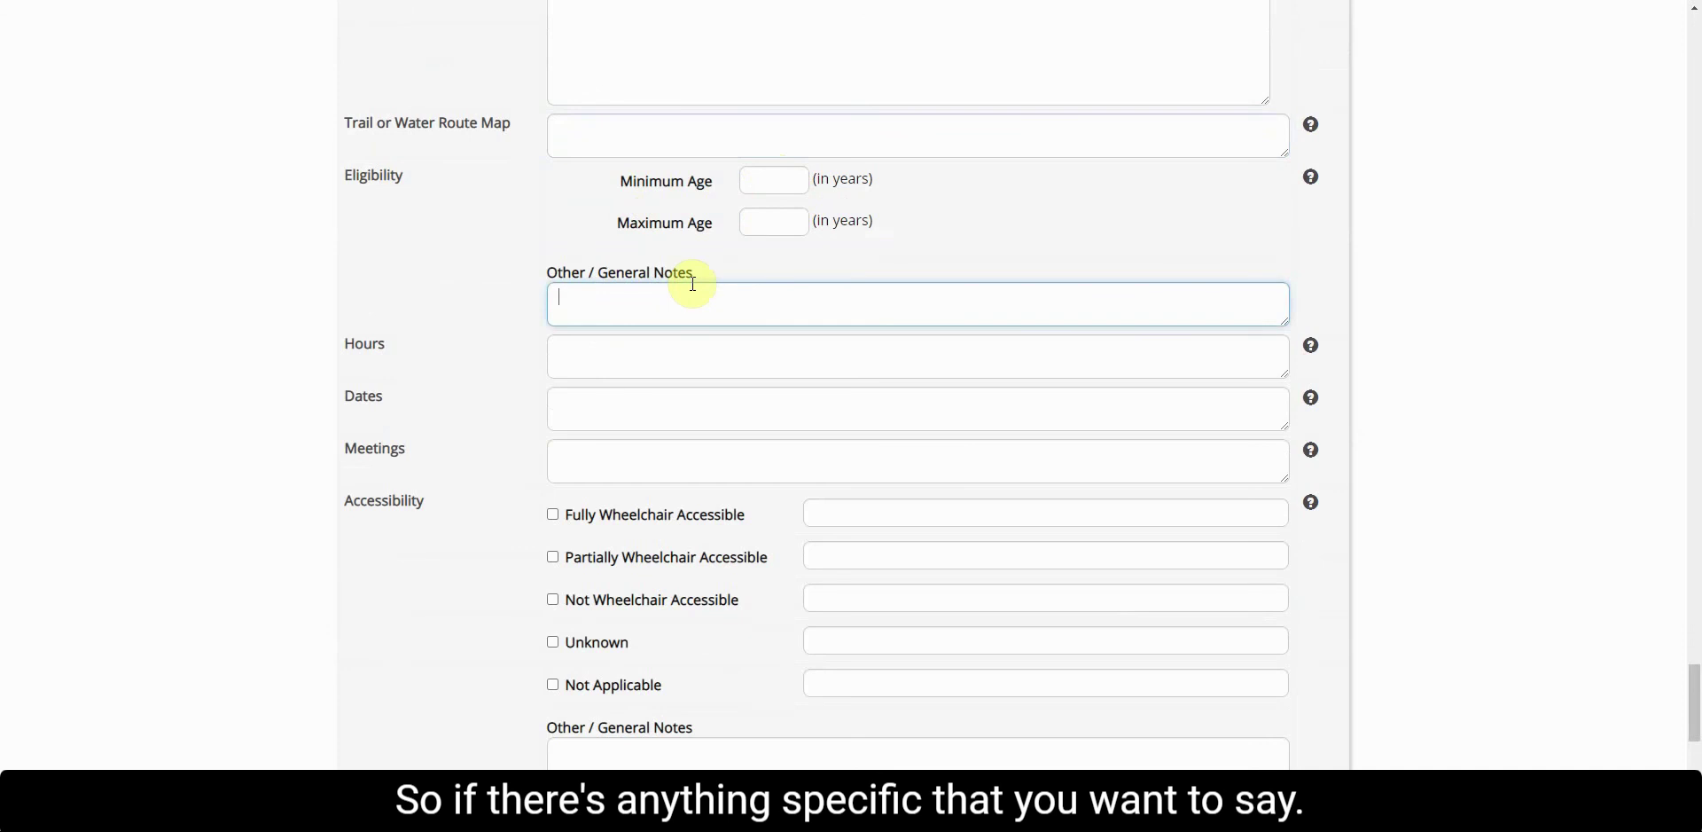
scroll(544, 391, down, 2)
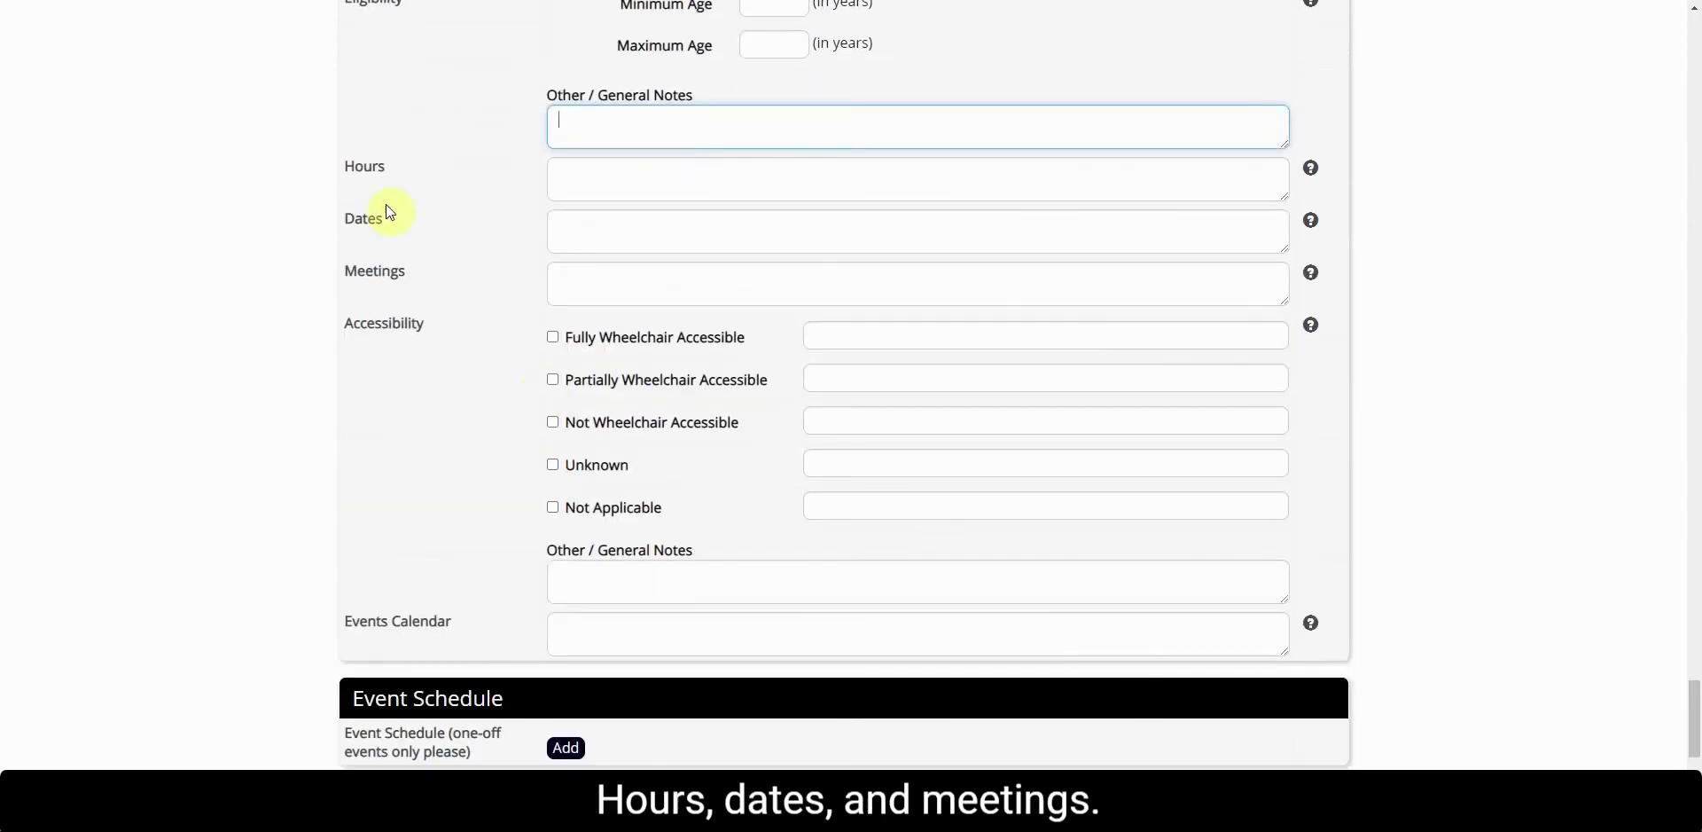
click(594, 168)
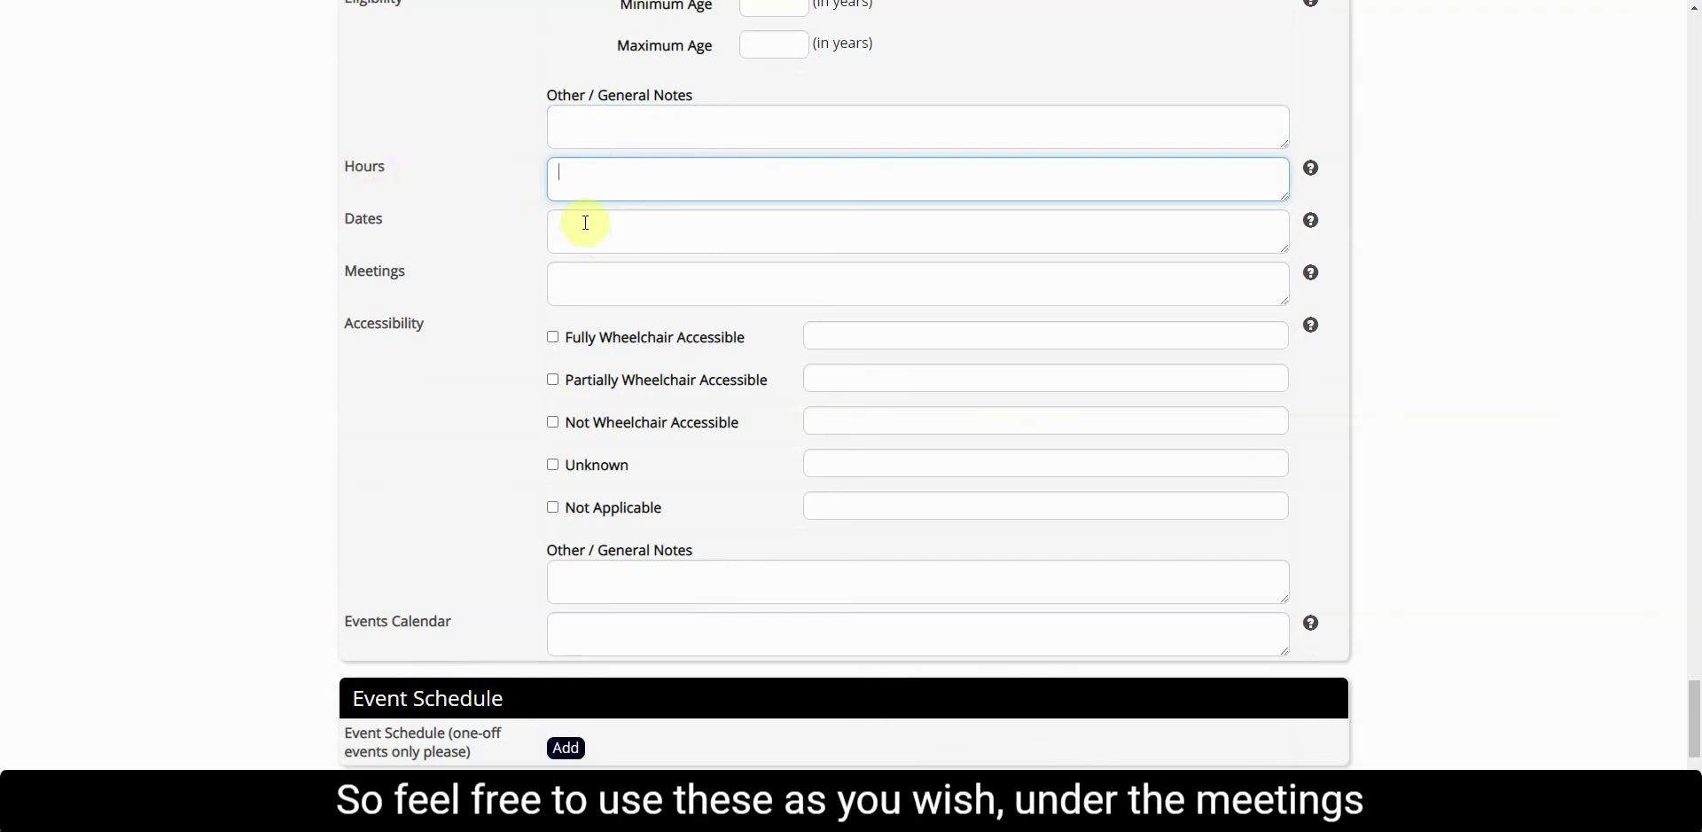
click(588, 275)
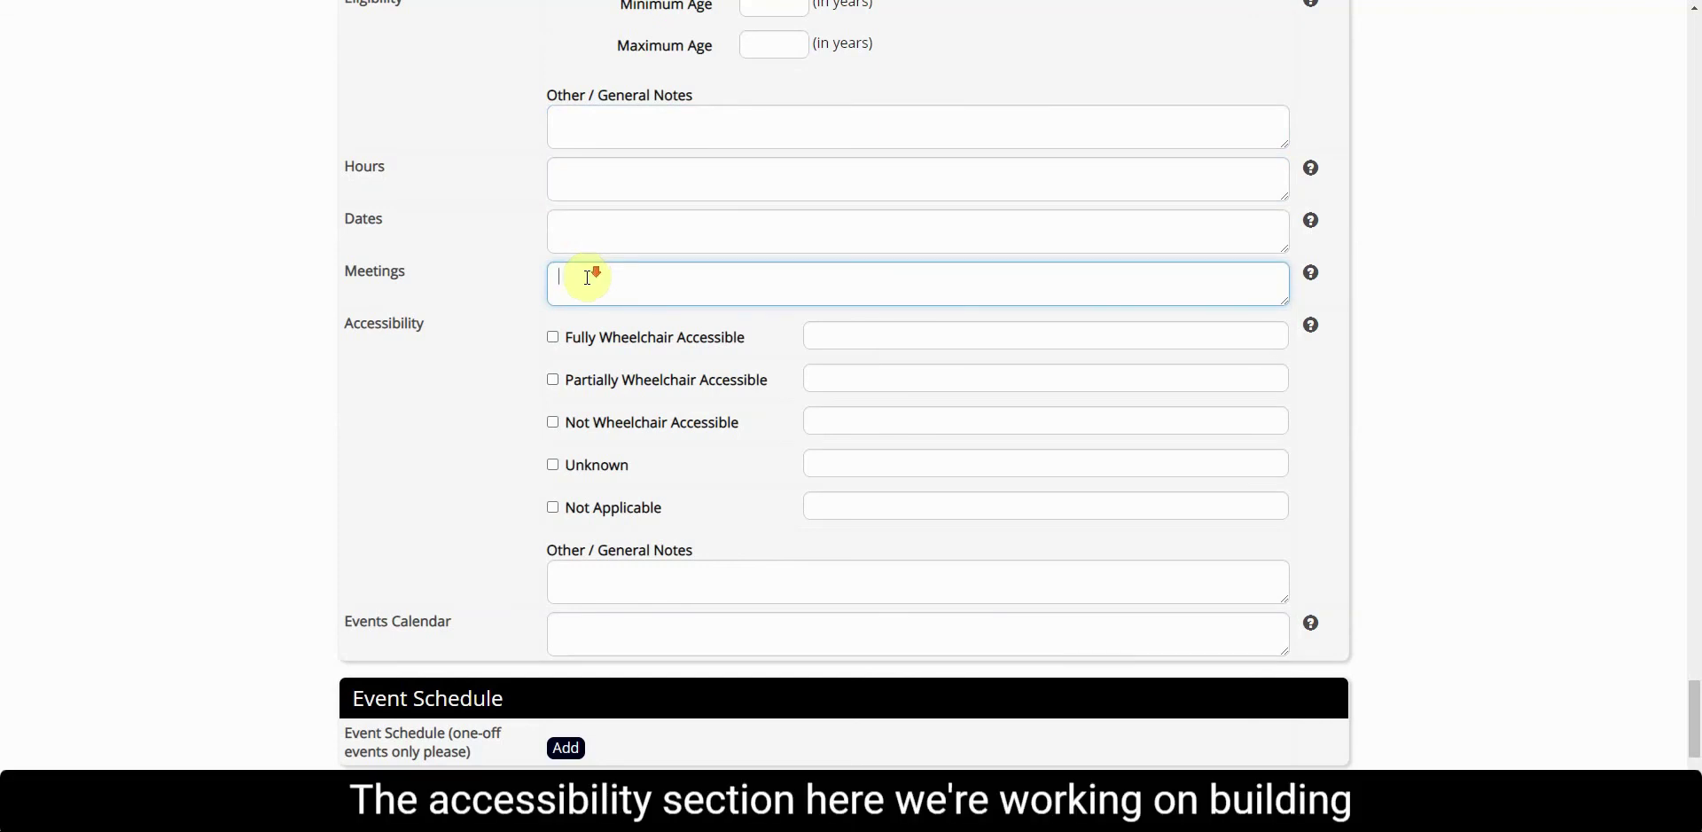
Step: Examine the Accessibility options with their notes fields, and the Events Calendar field
scroll(587, 278, down, 2)
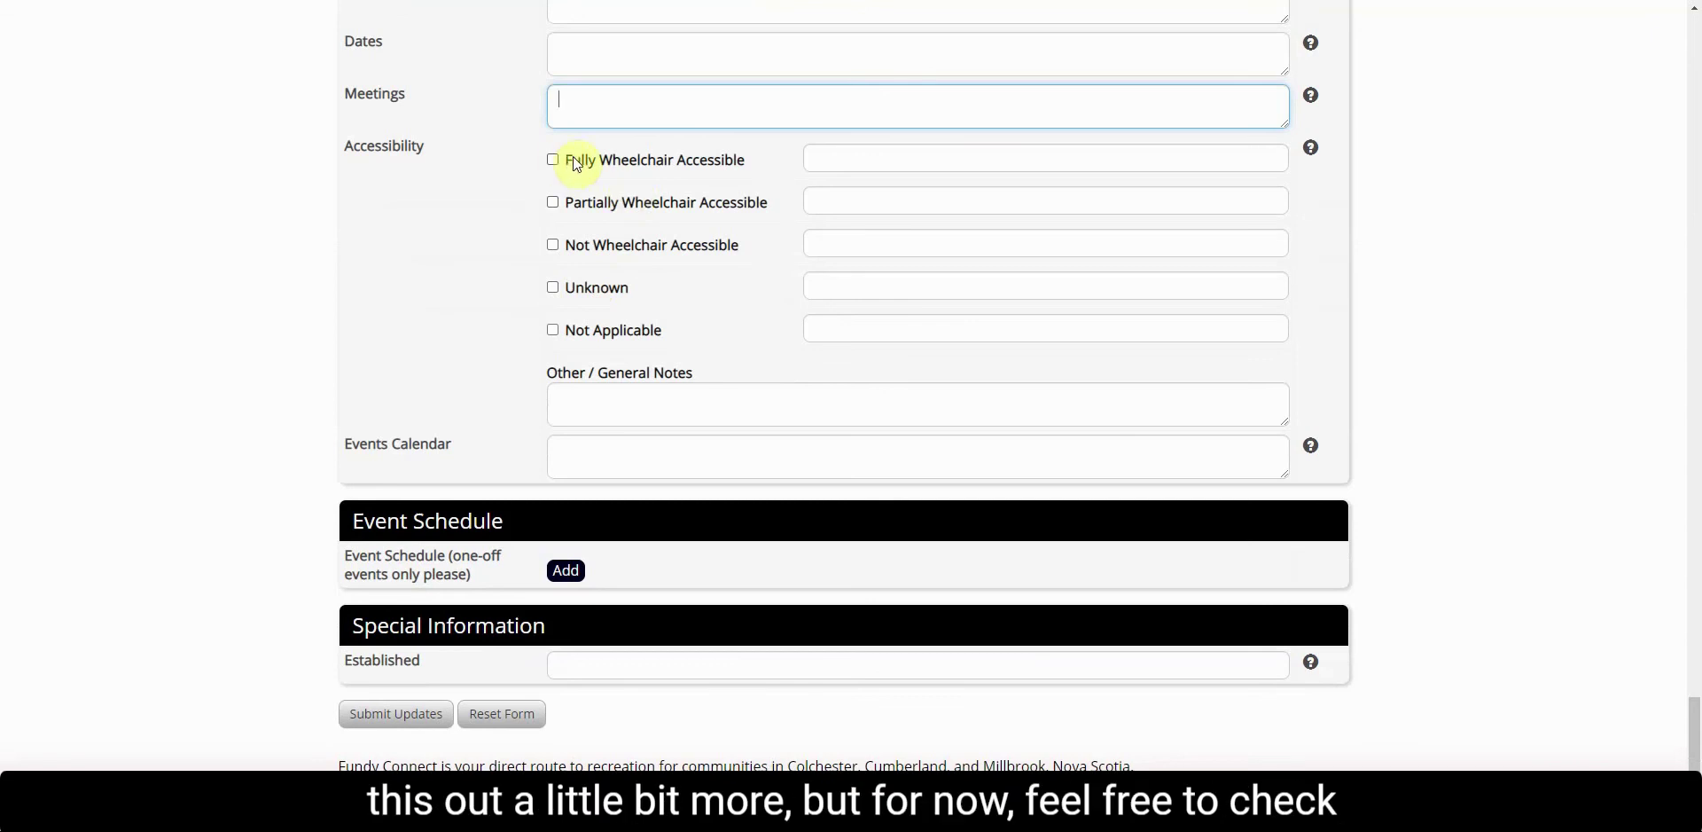
click(876, 158)
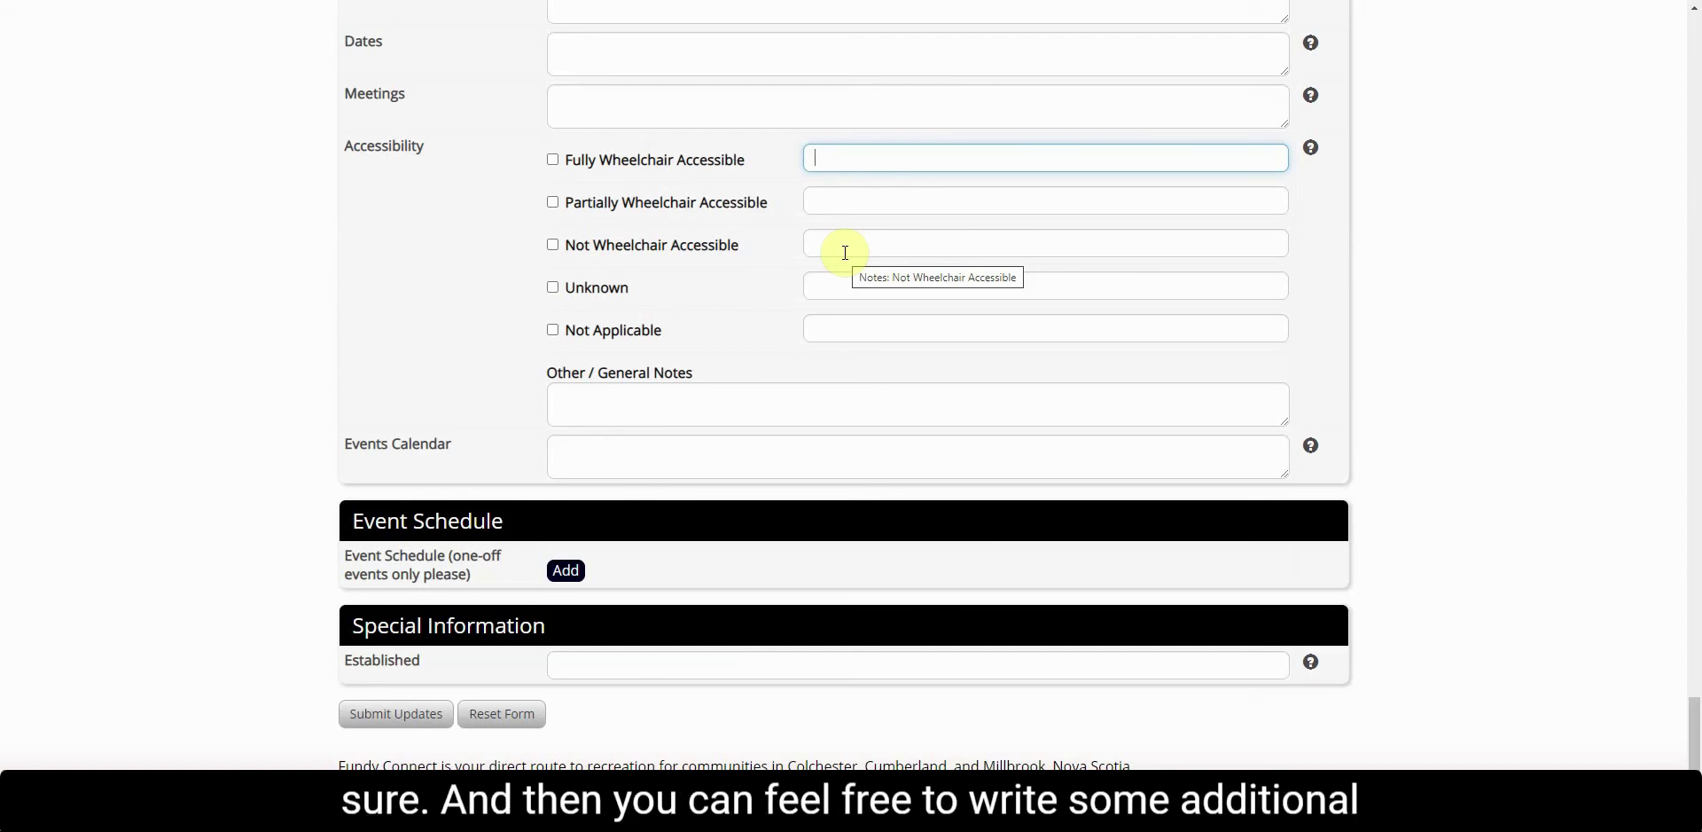
click(586, 396)
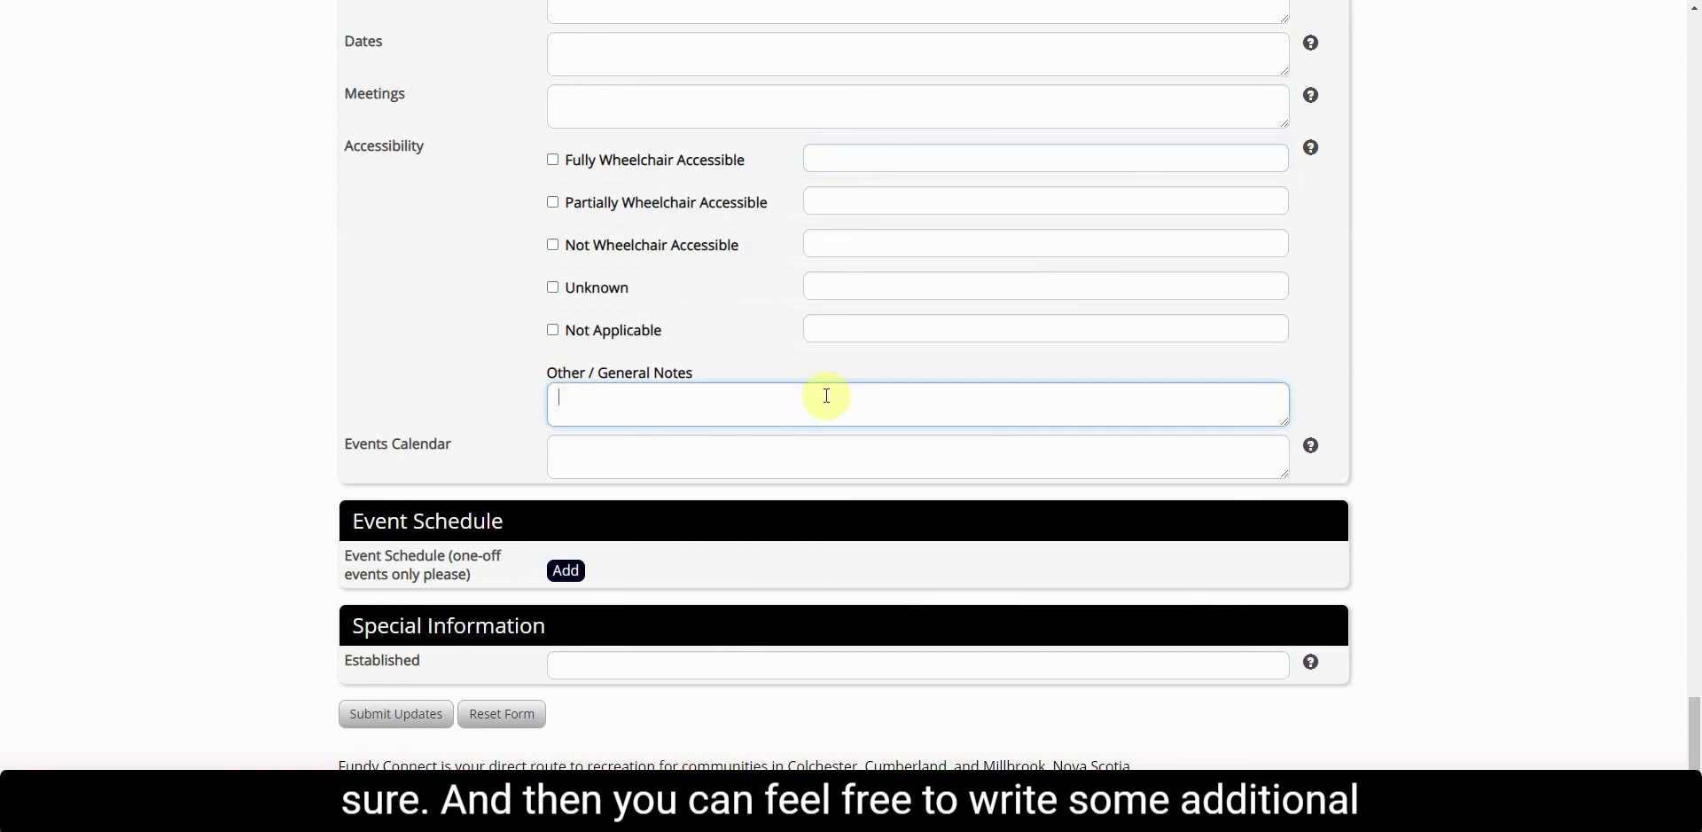
scroll(798, 381, down, 1)
click(625, 359)
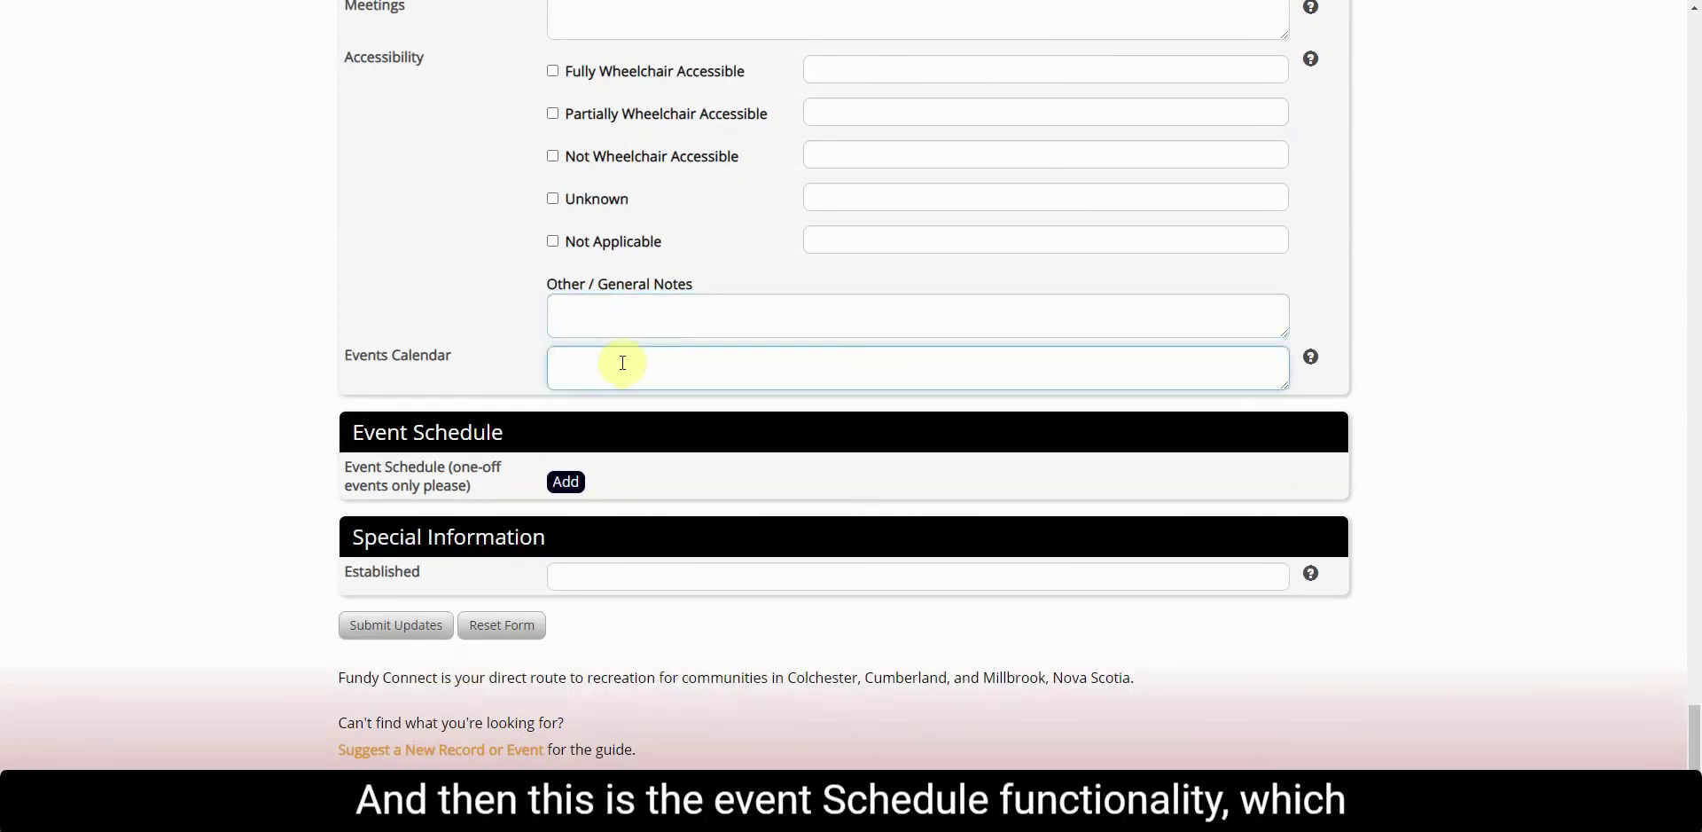
Step: Add a new Event Schedule entry and check its Repeats options, leaving it at Never
scroll(621, 360, down, 1)
scroll(619, 363, down, 1)
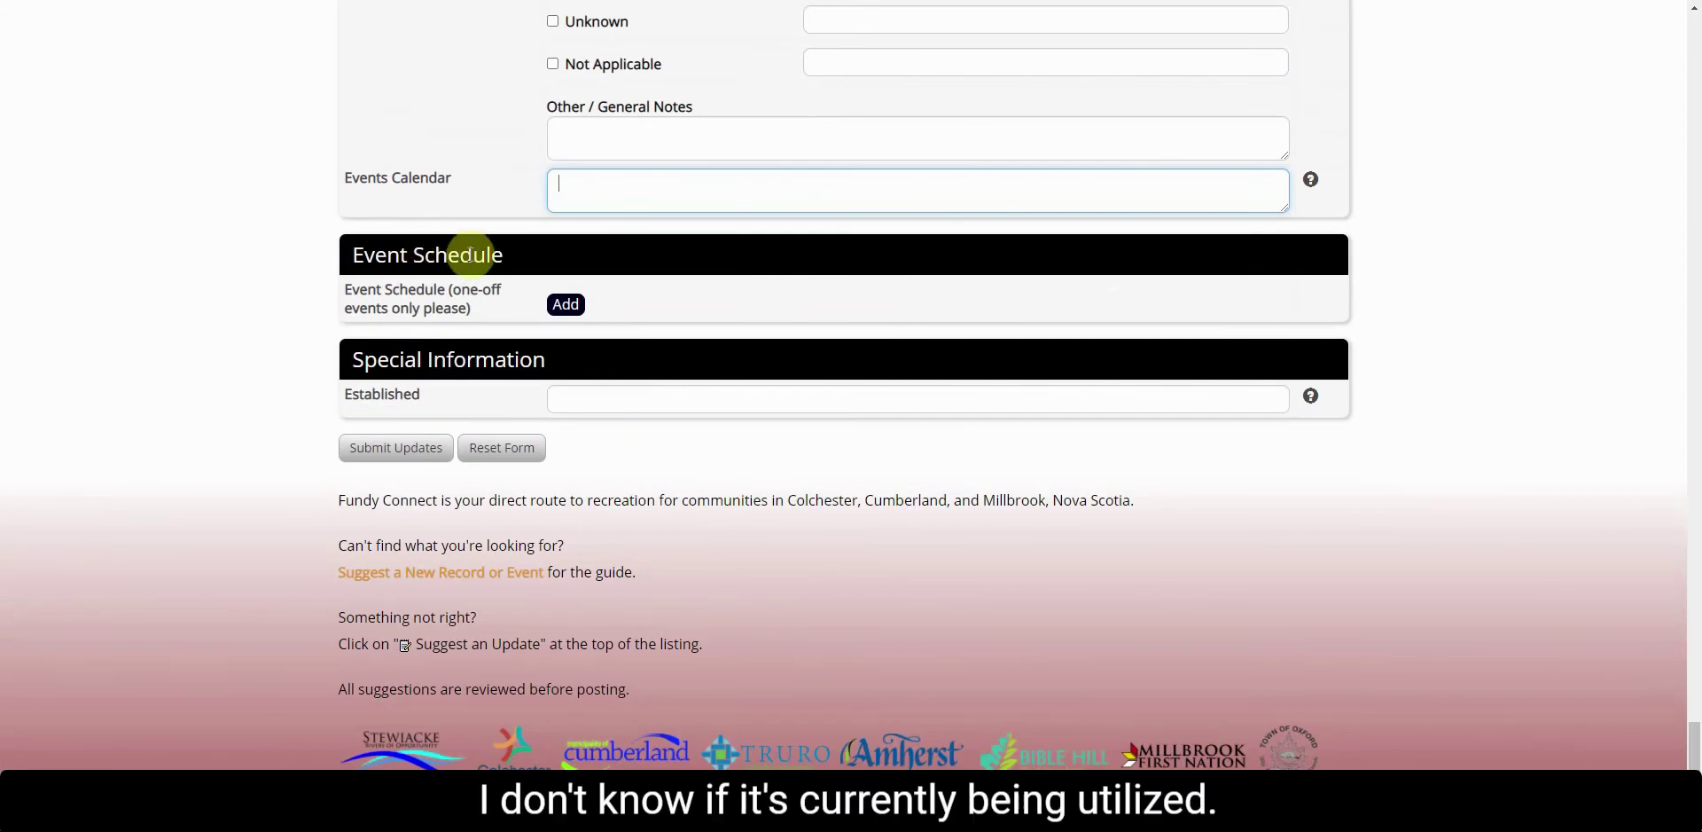
click(566, 305)
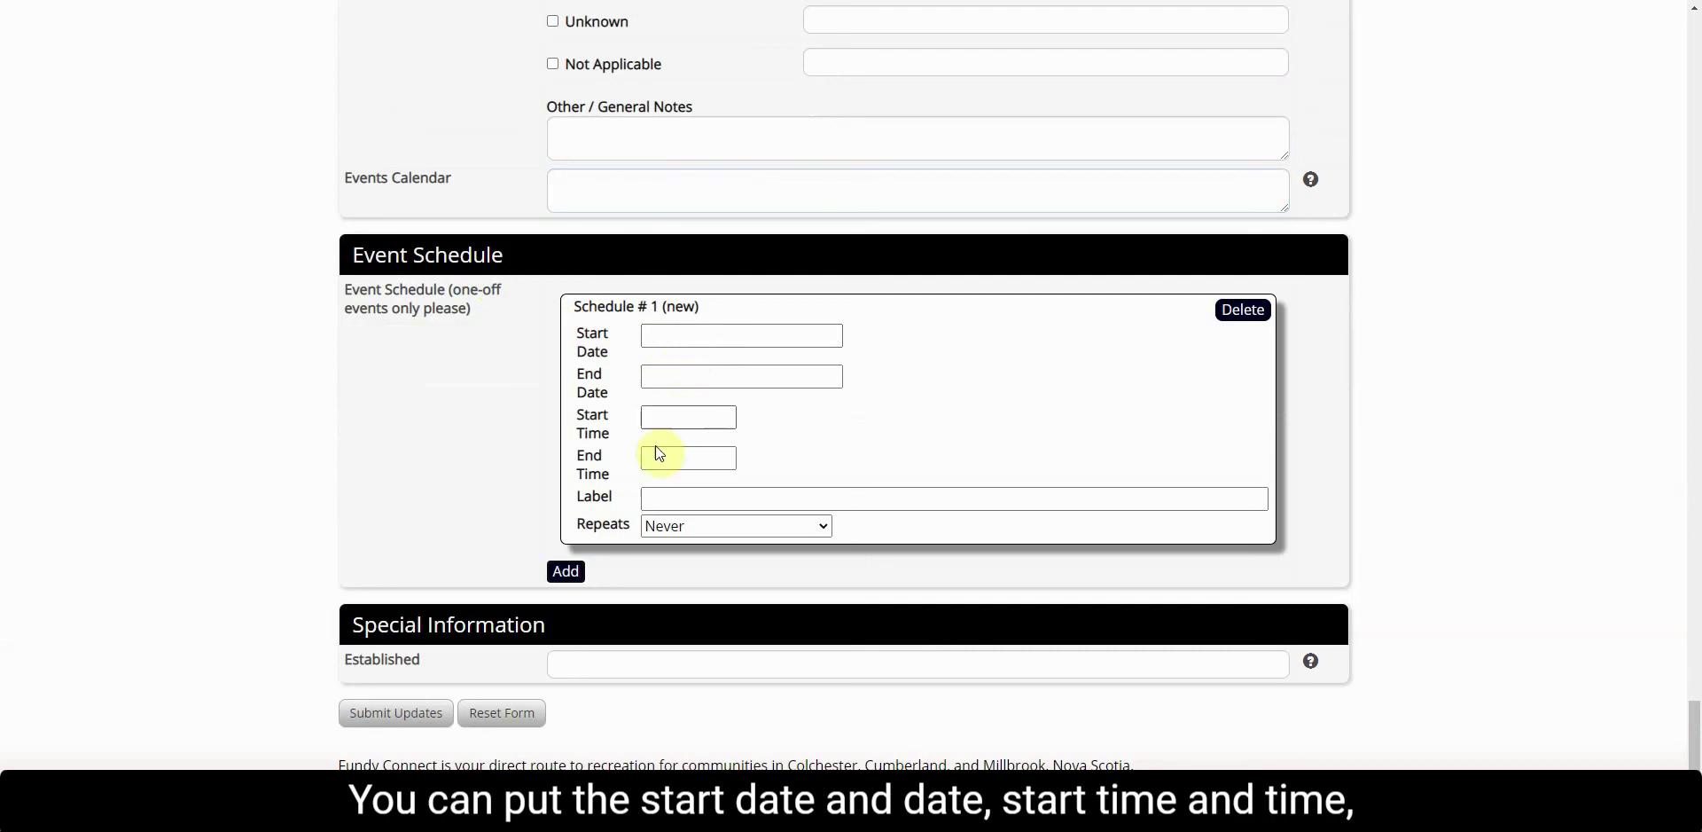
click(802, 526)
click(802, 524)
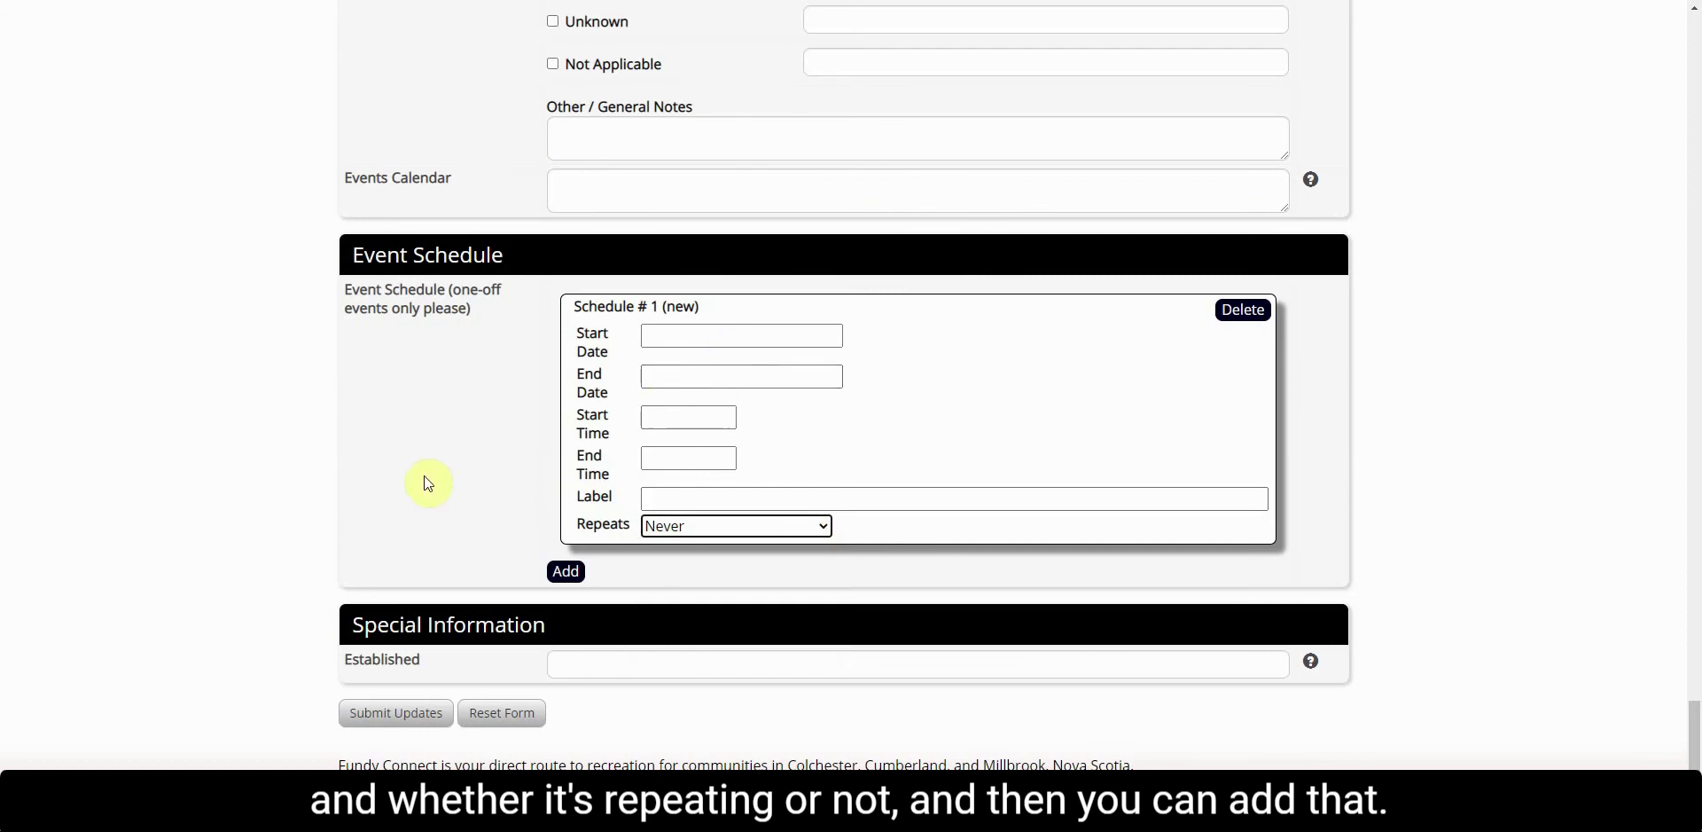
Step: Enter 1989 as the Established year under Special Information
scroll(430, 483, down, 1)
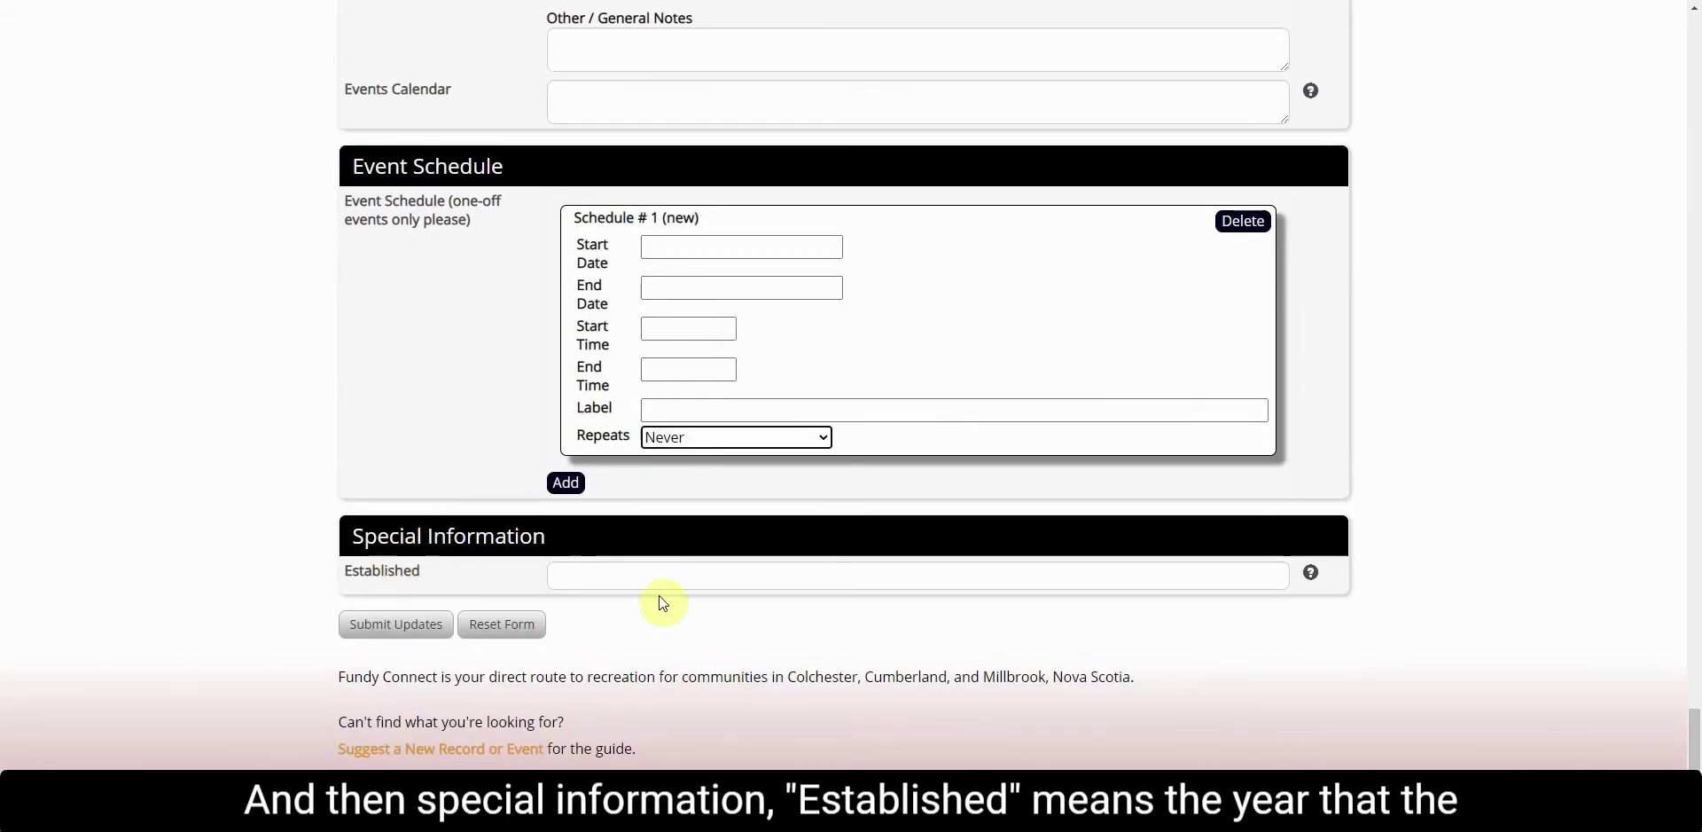
click(644, 568)
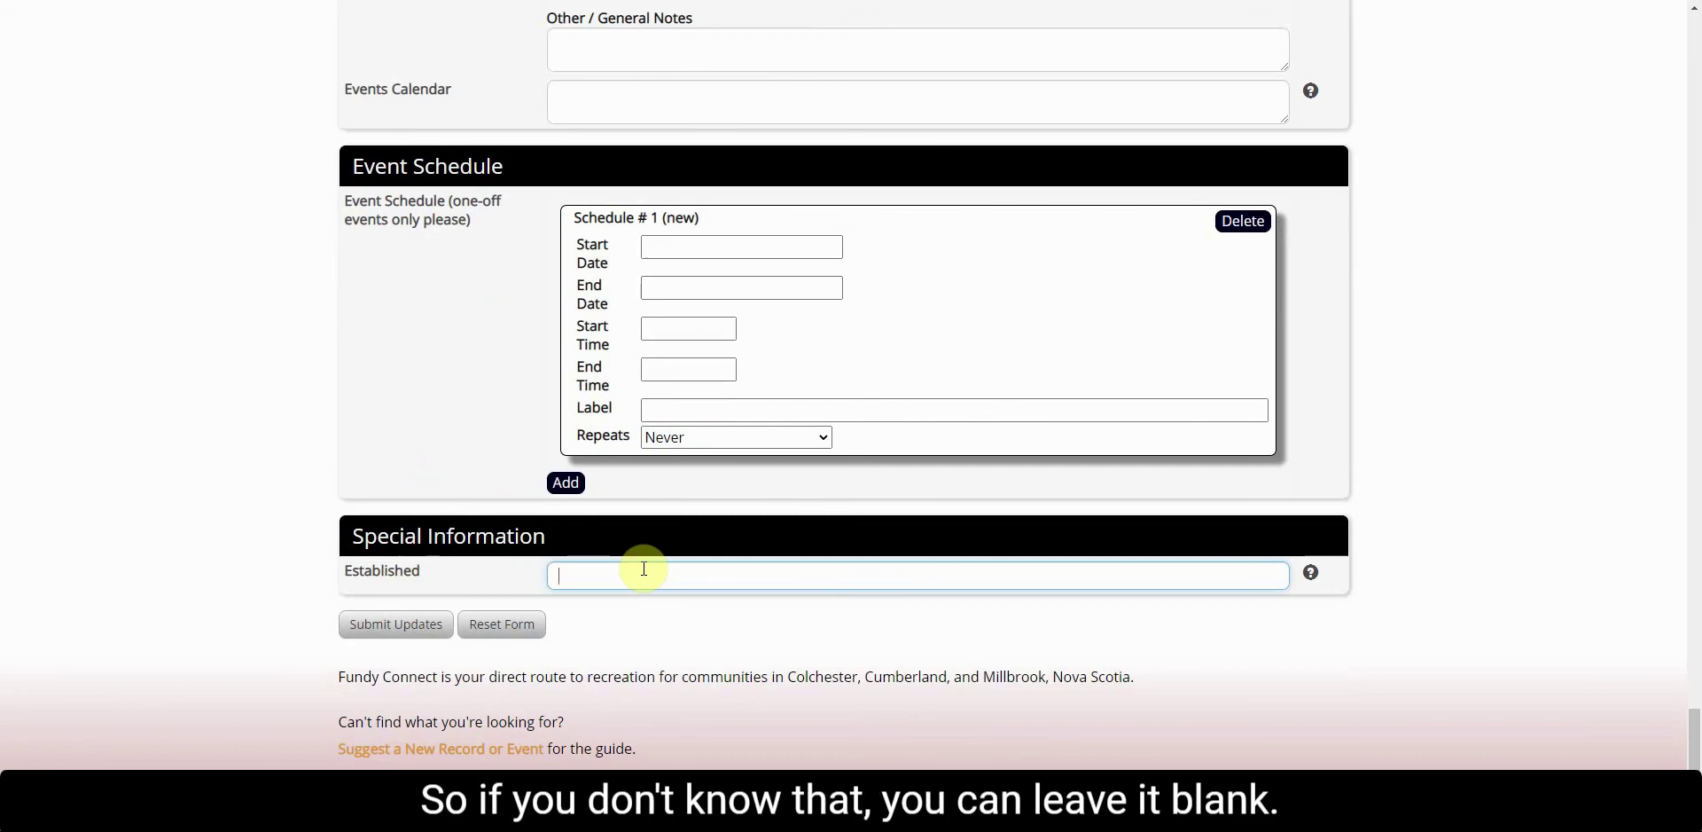
text(1989)
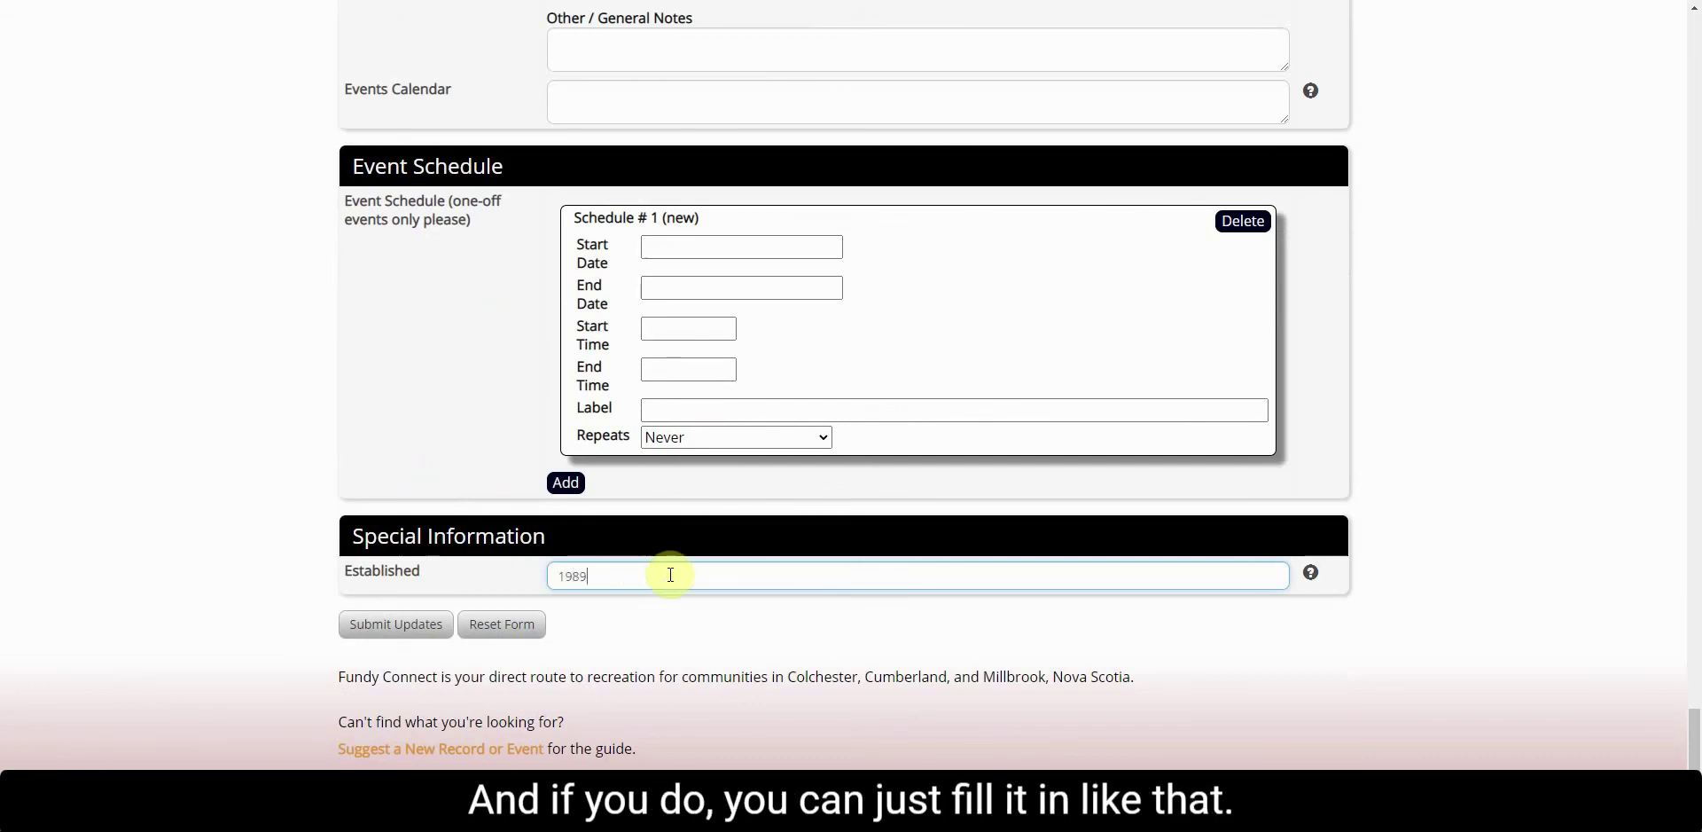